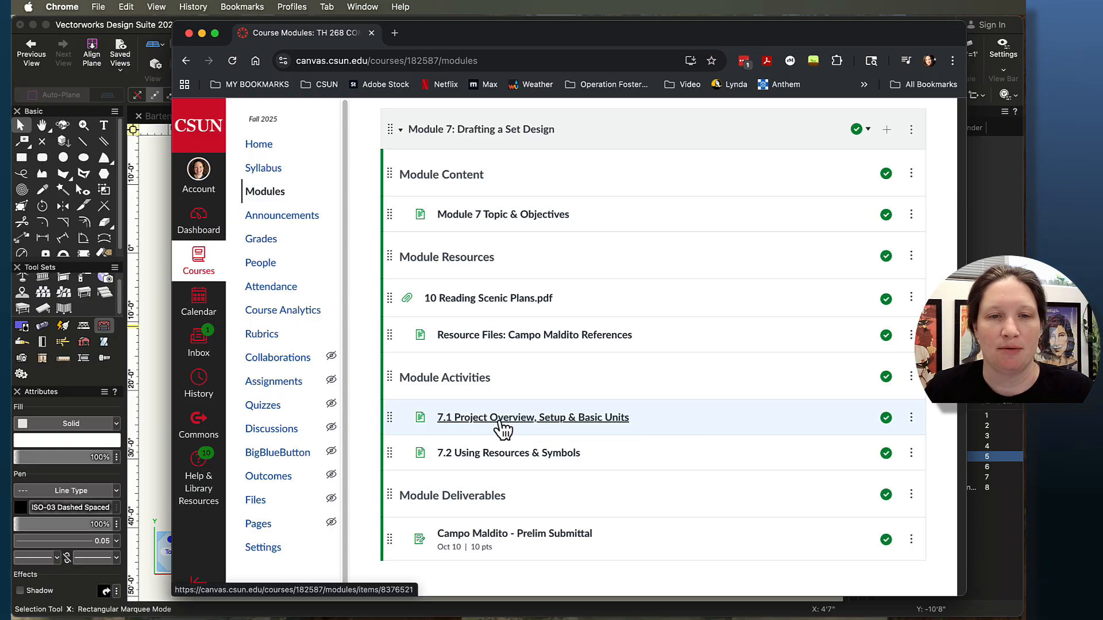
# Open the Campo Maldito References resource page and examine the assignment steps and the UCSD and NY Fringe ground plans.
pyautogui.scroll(1, 501, 427)
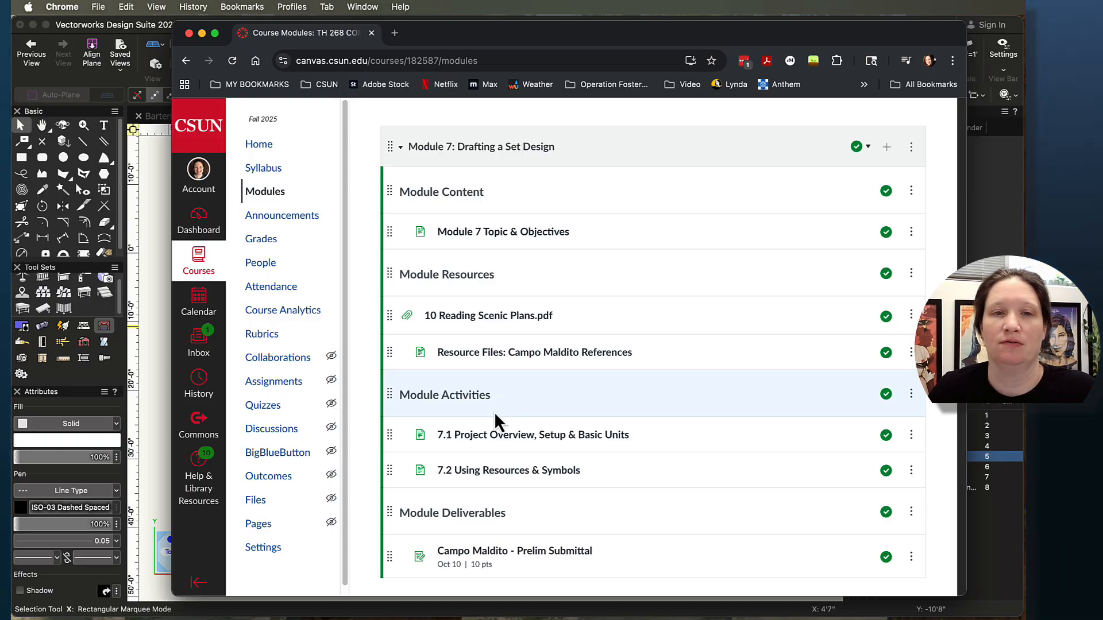
pyautogui.click(498, 361)
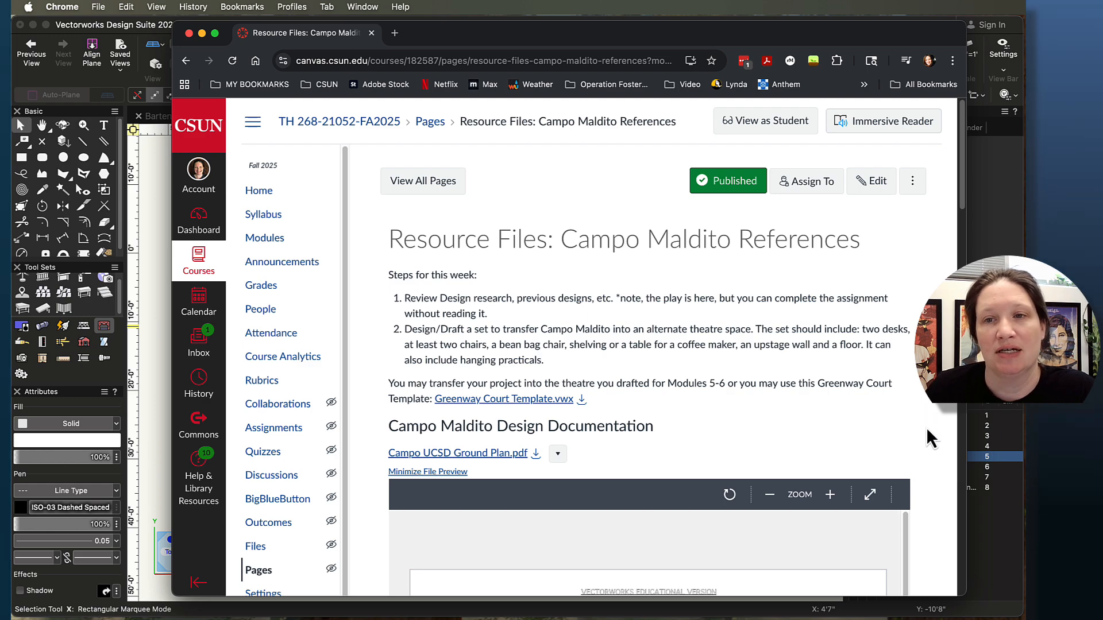
pyautogui.scroll(-1, 926, 428)
pyautogui.scroll(-10, 926, 426)
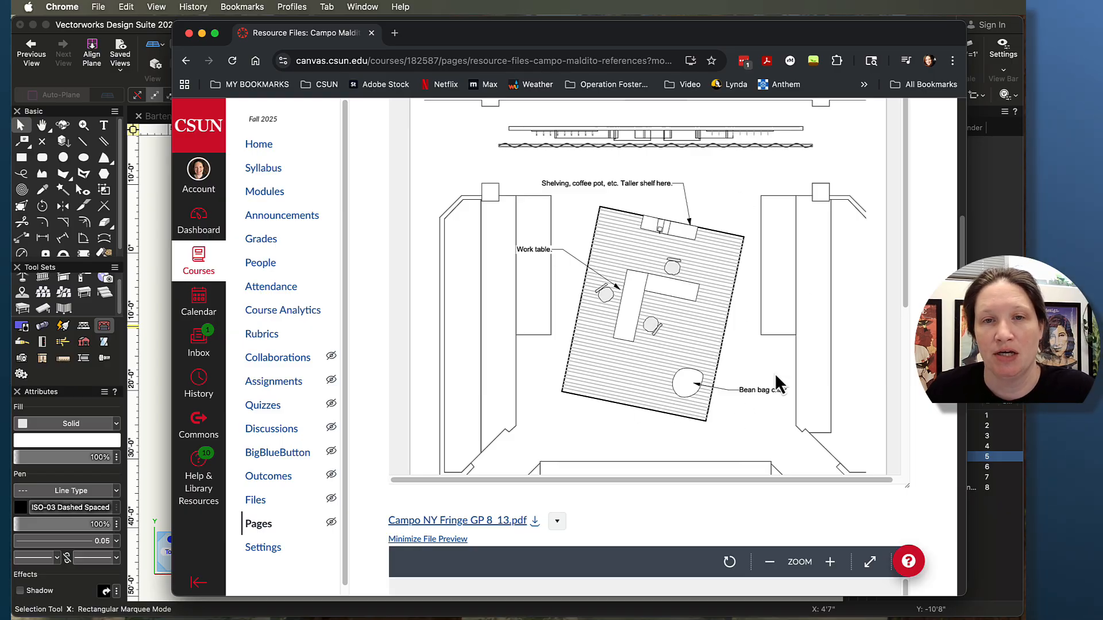
pyautogui.scroll(-5, 724, 293)
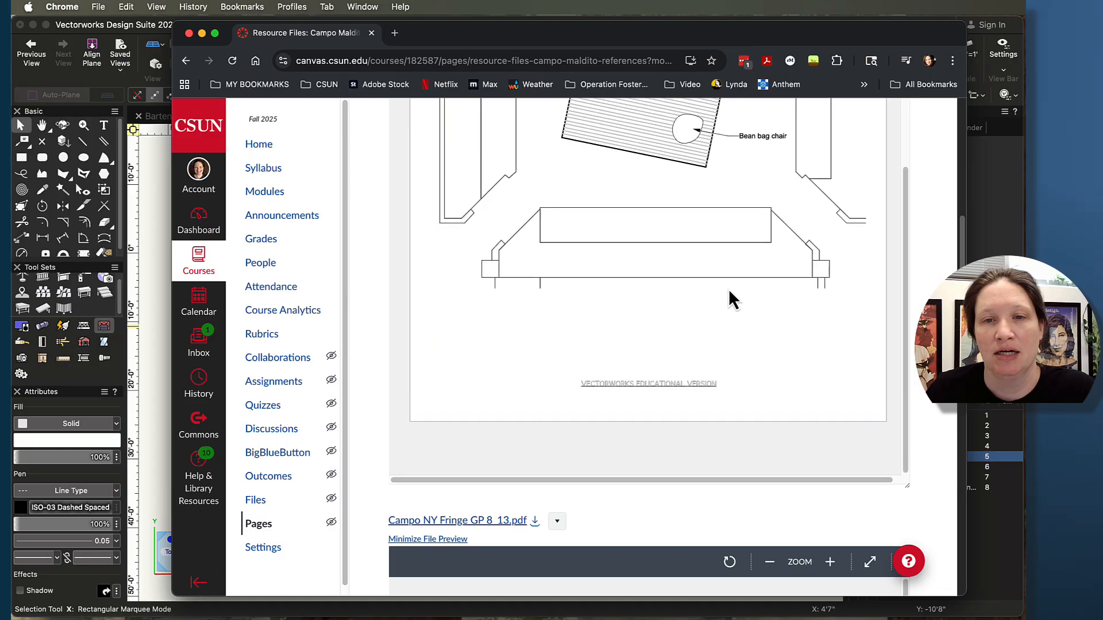
pyautogui.scroll(-7, 950, 409)
pyautogui.scroll(-5, 949, 410)
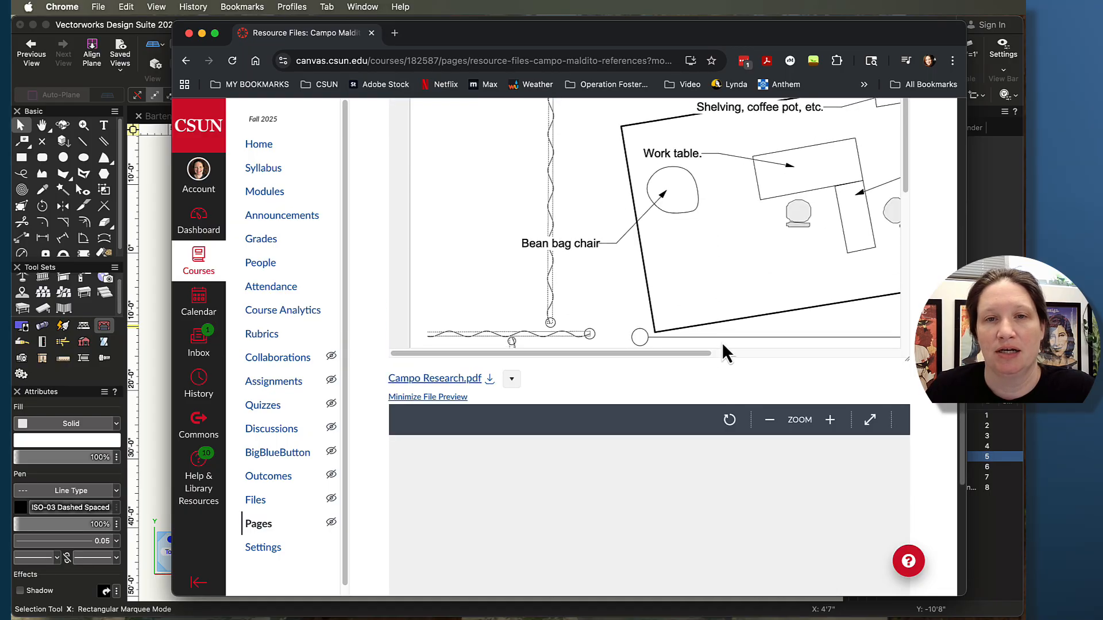
# Examine the rest of the NY Fringe plan, the Campo Research images, and the production photos and script links.
pyautogui.moveTo(684, 353)
pyautogui.mouseDown()
pyautogui.moveTo(868, 364)
pyautogui.moveTo(751, 361)
pyautogui.mouseUp()
pyautogui.scroll(-5, 809, 303)
pyautogui.scroll(-8, 891, 332)
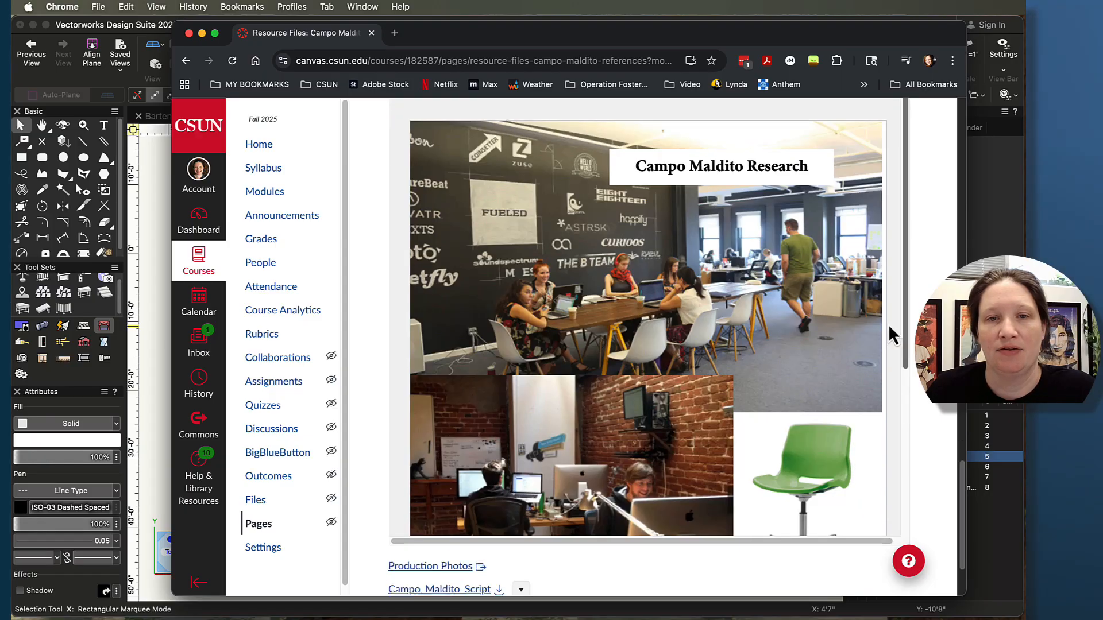
pyautogui.scroll(-3, 632, 413)
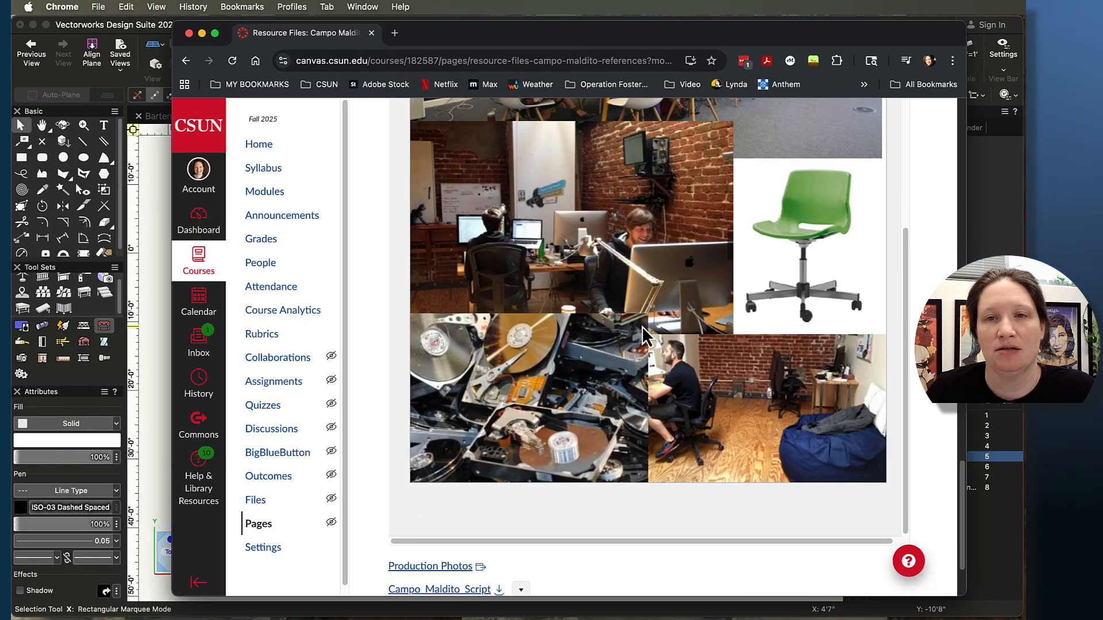
pyautogui.scroll(8, 643, 333)
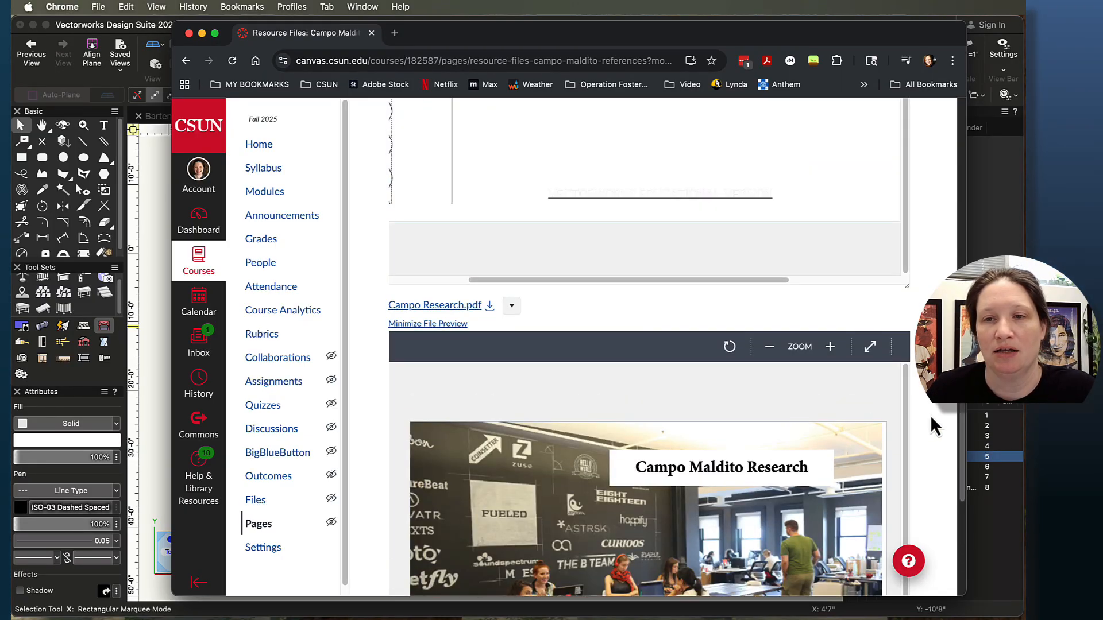
pyautogui.scroll(-10, 940, 412)
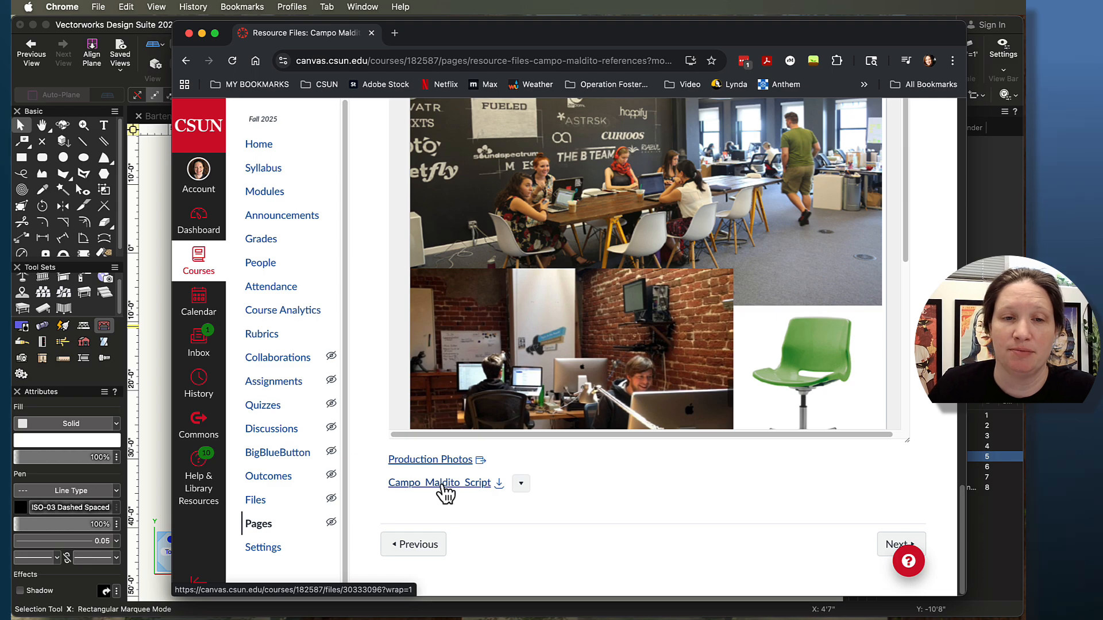
pyautogui.scroll(20, 653, 480)
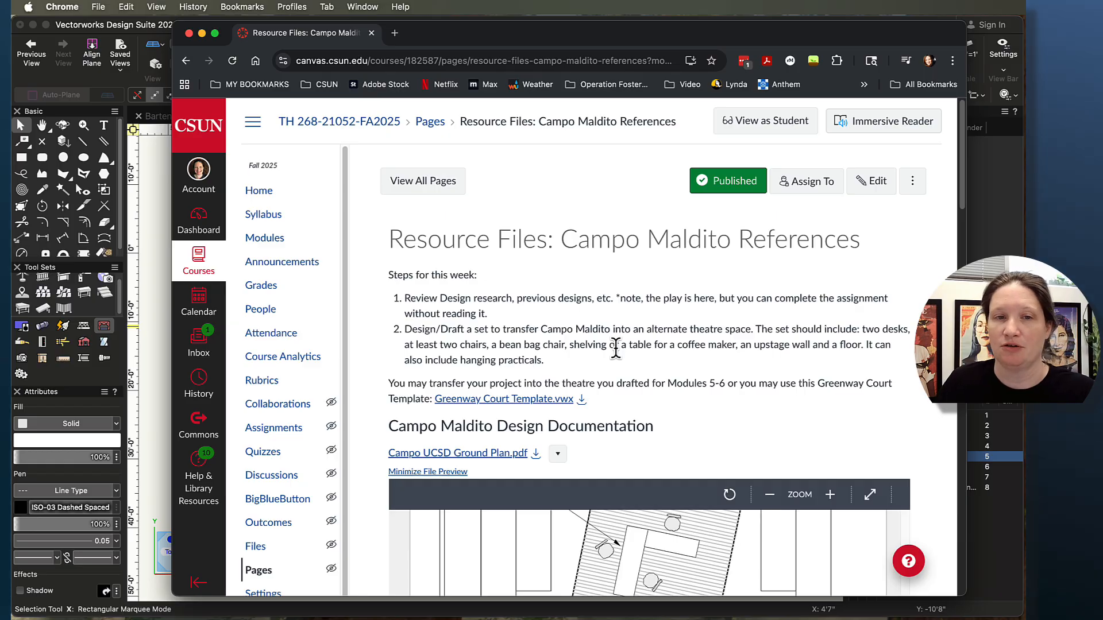
pyautogui.scroll(-15, 619, 329)
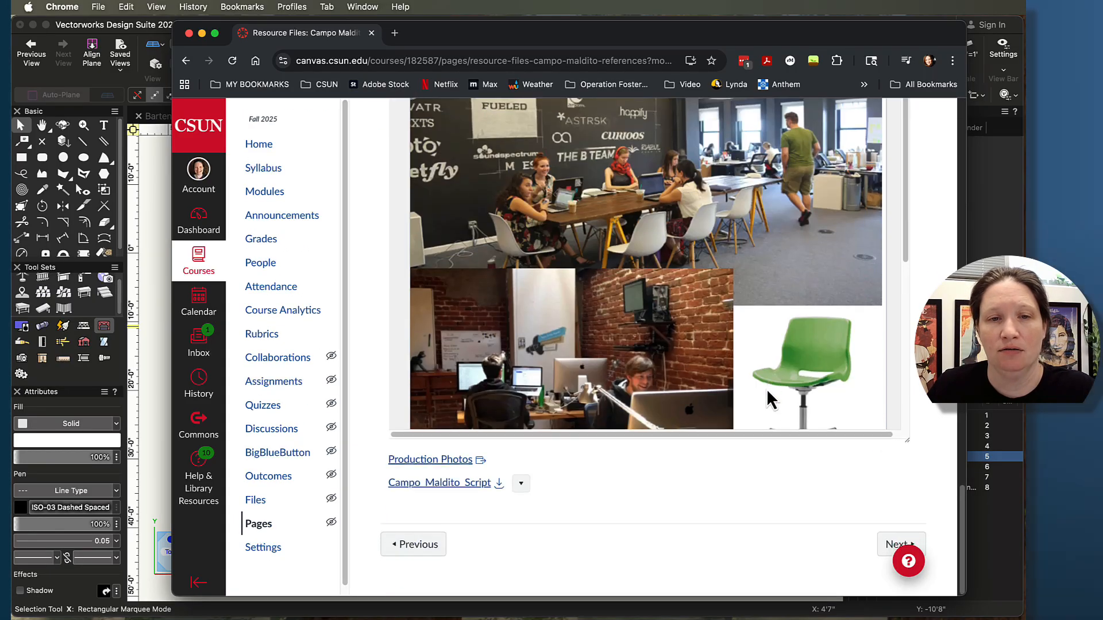
# Go to the 7.1 Project Overview, Setup & Basic Units page, and switch to the Greenway Court Template drawing in Vectorworks.
pyautogui.click(890, 546)
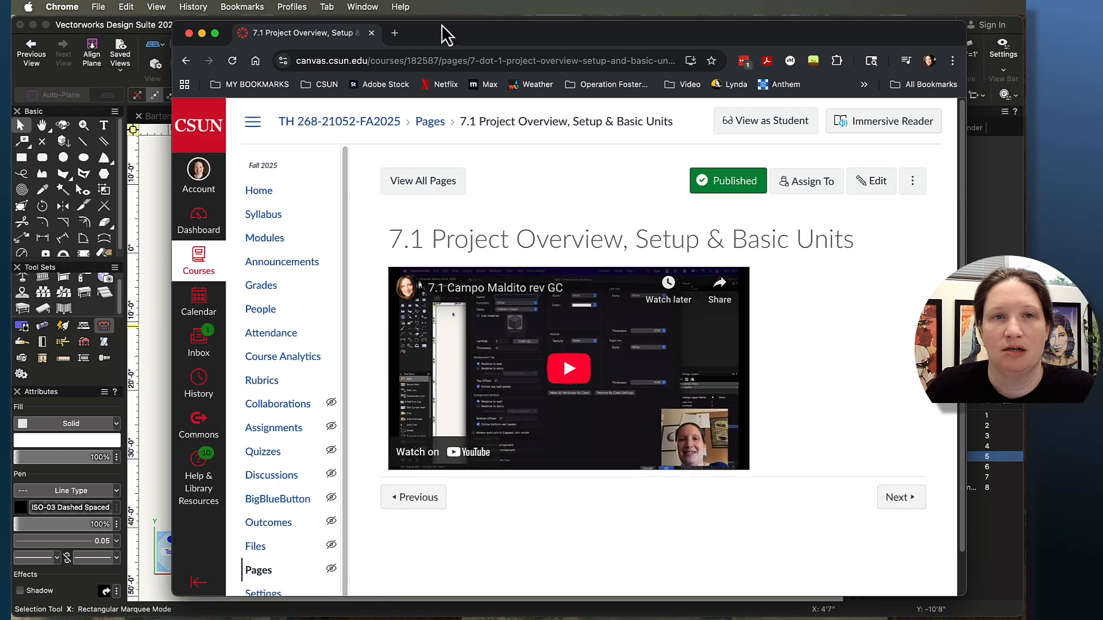
pyautogui.press('super+m')
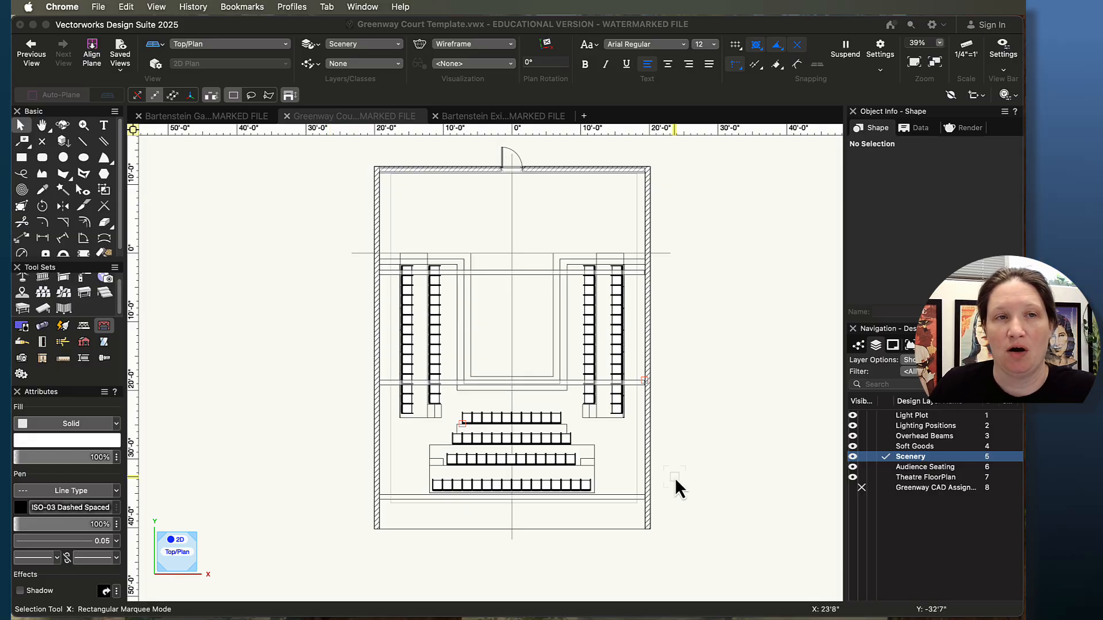
pyautogui.click(99, 7)
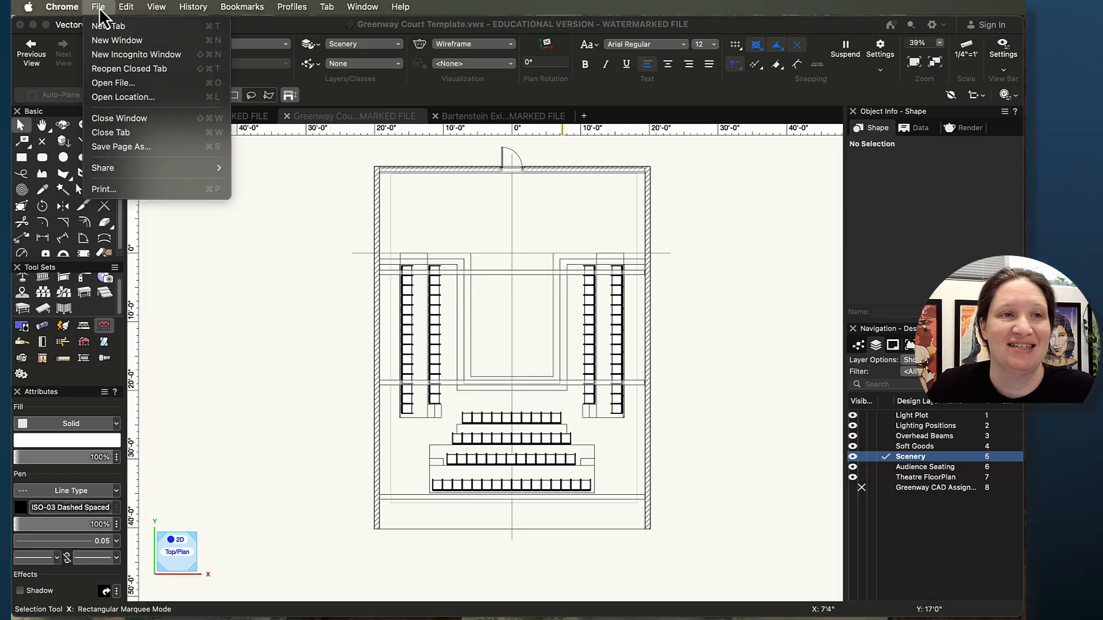
pyautogui.moveTo(126, 7)
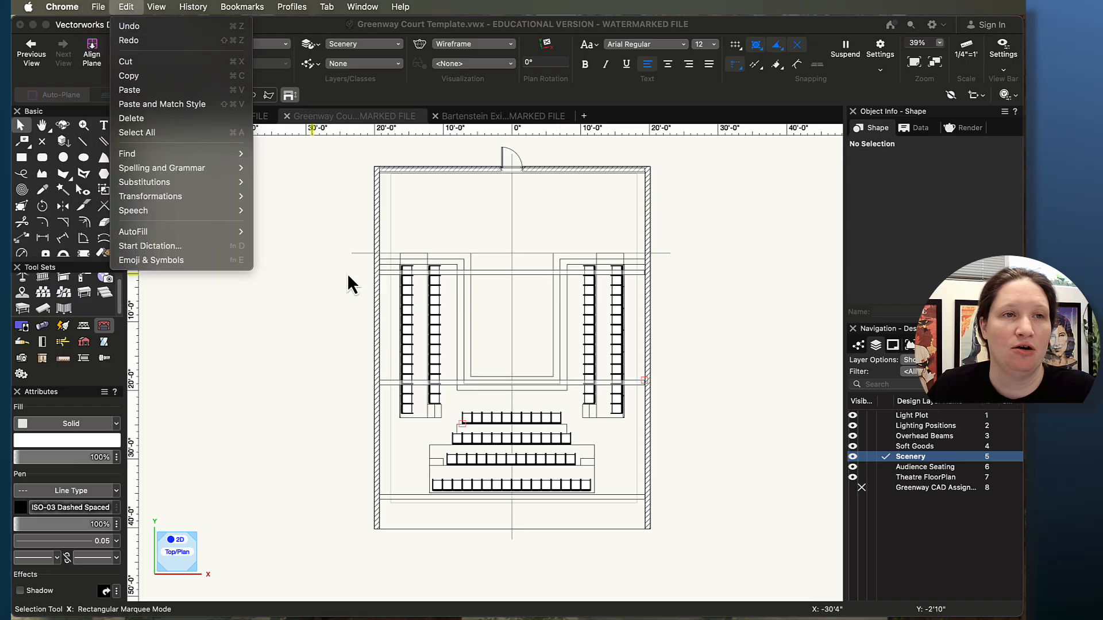
pyautogui.click(351, 283)
# Start saving the drawing under a new name and create the folder "7 Campo Maldito Transfer" inside CAD Class.
pyautogui.click(116, 6)
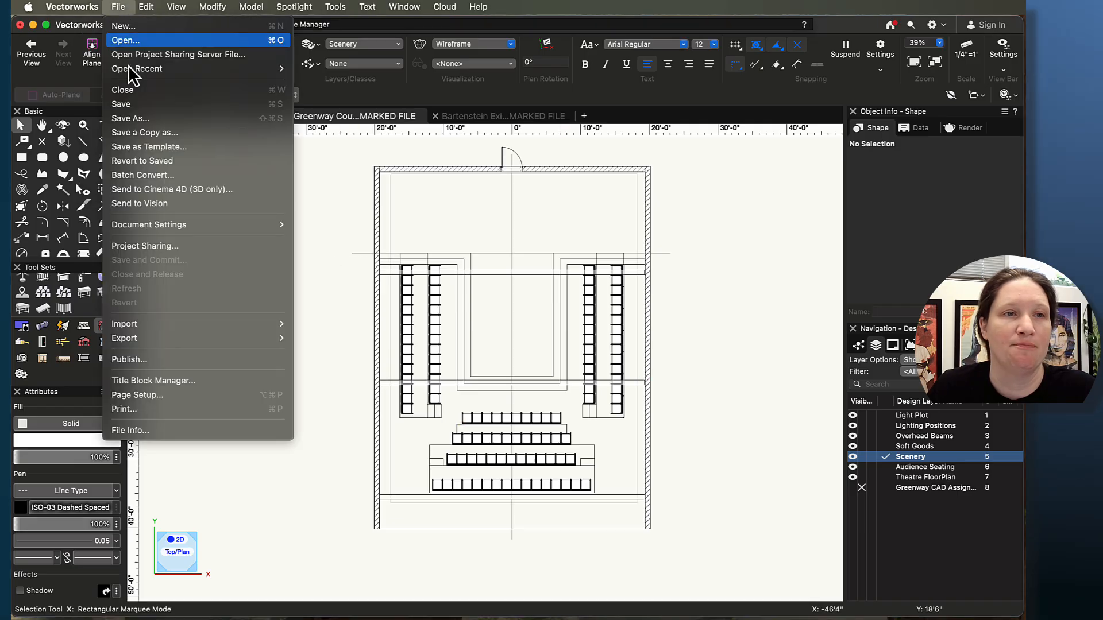
pyautogui.click(157, 118)
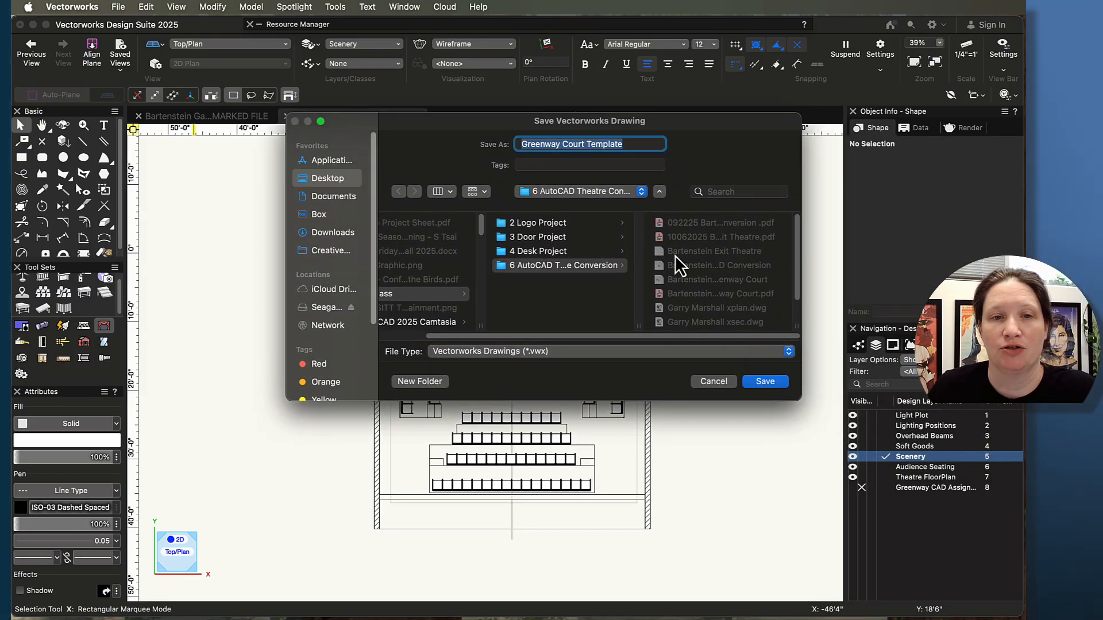
pyautogui.click(546, 322)
pyautogui.click(420, 382)
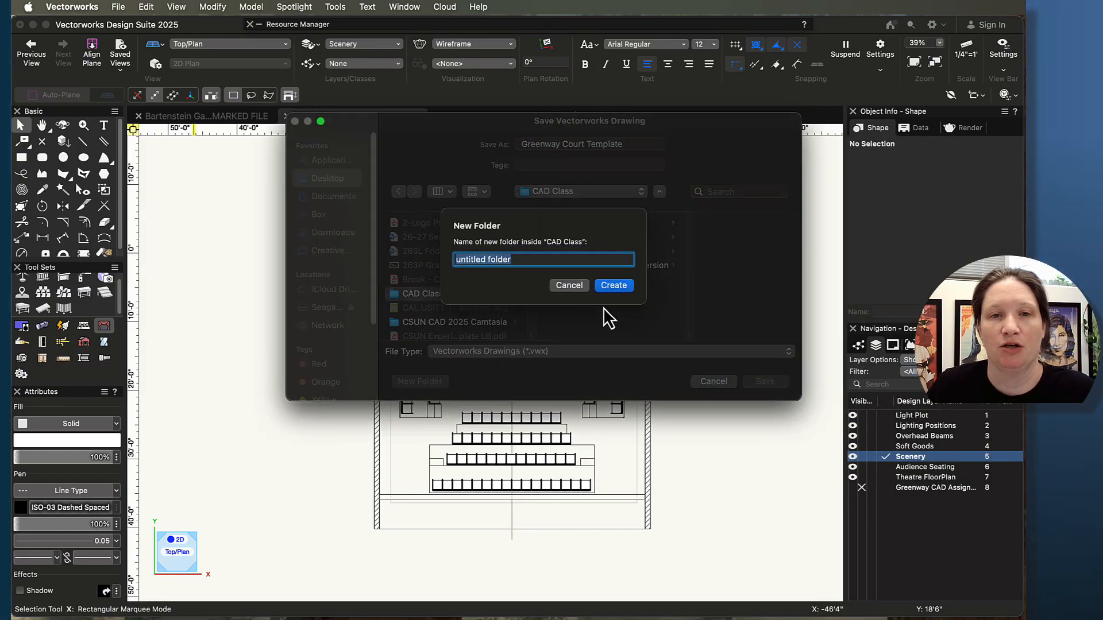
pyautogui.write('7 C')
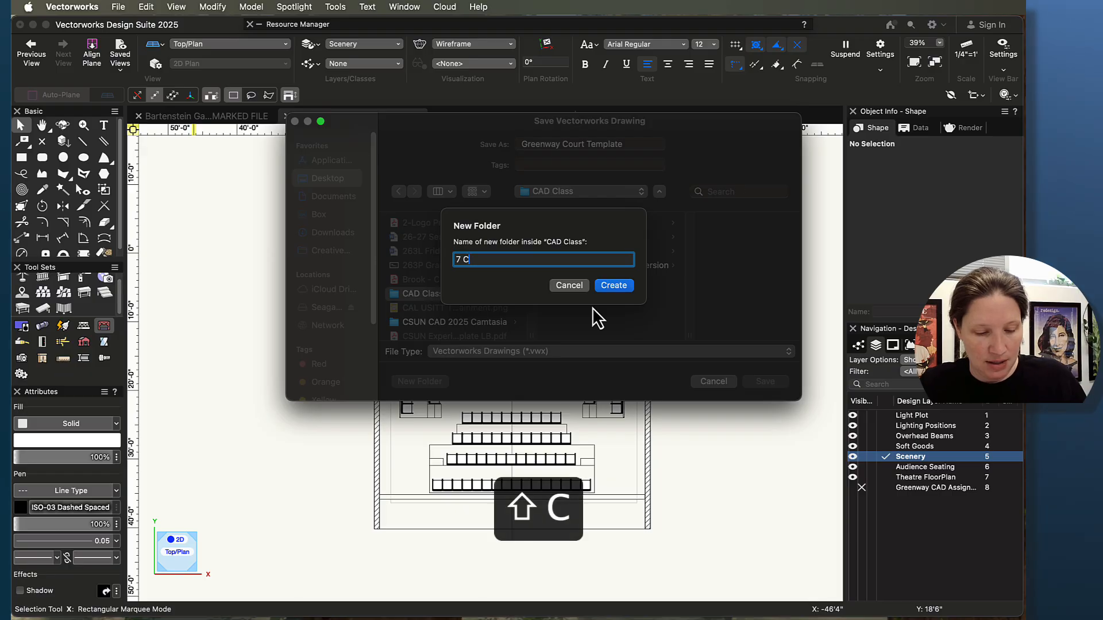
pyautogui.write('ampo Mal')
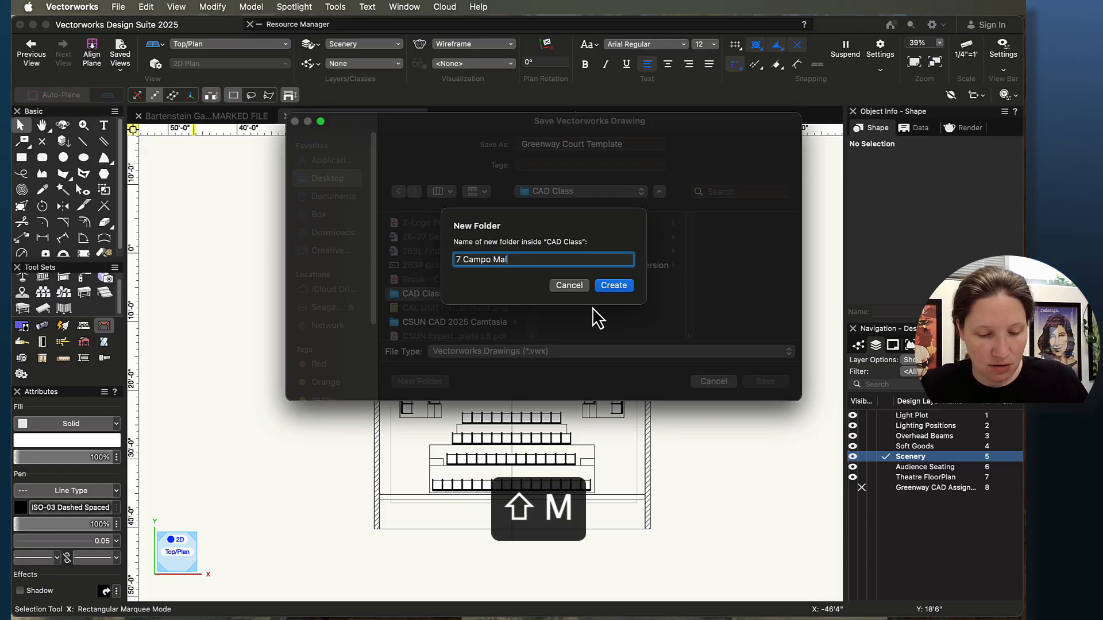
pyautogui.write('i')
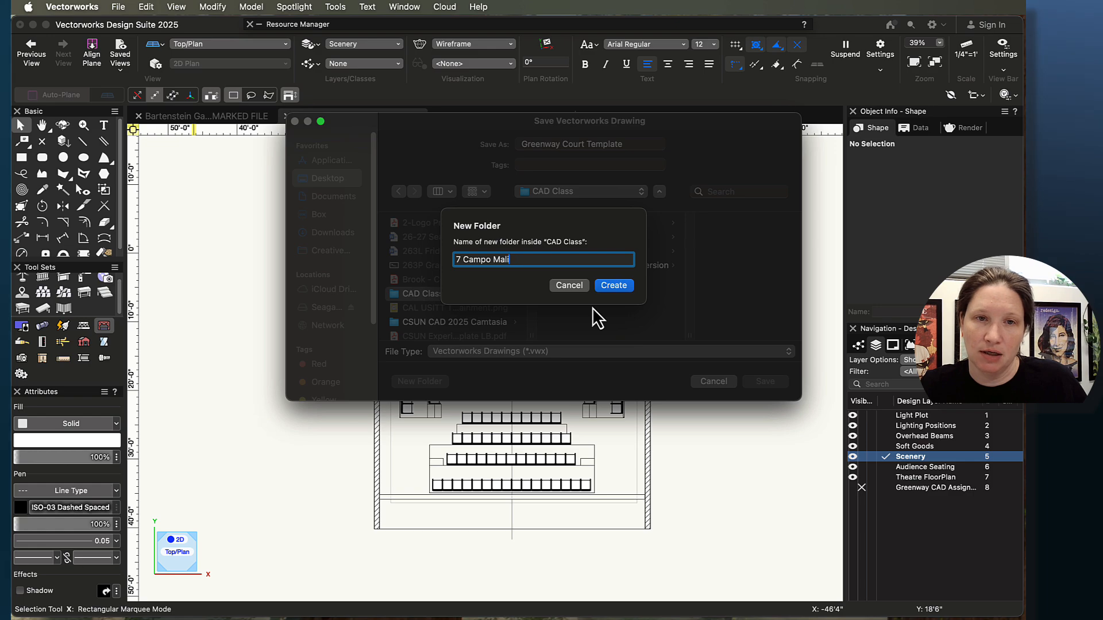
pyautogui.press('BackSpace')
pyautogui.write('dito')
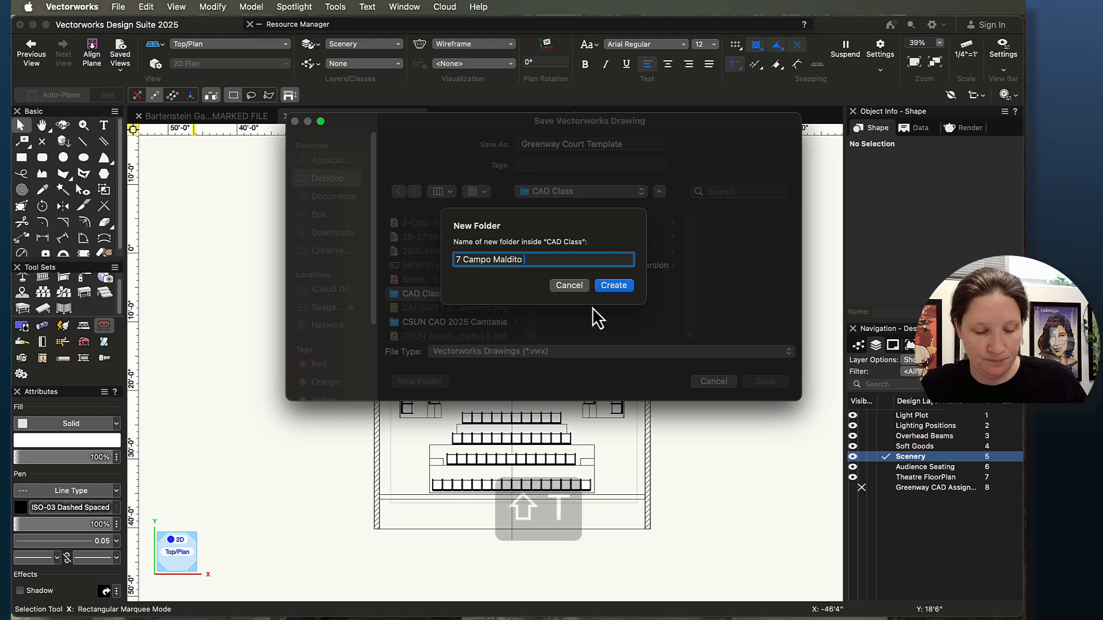
pyautogui.write(' Transfer')
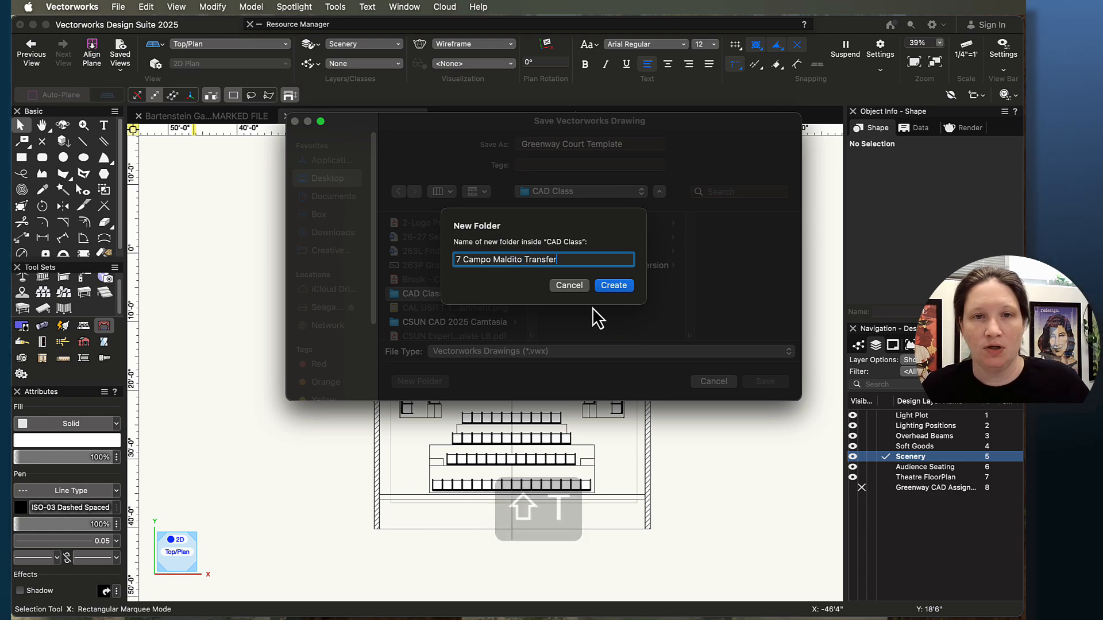
pyautogui.click(610, 286)
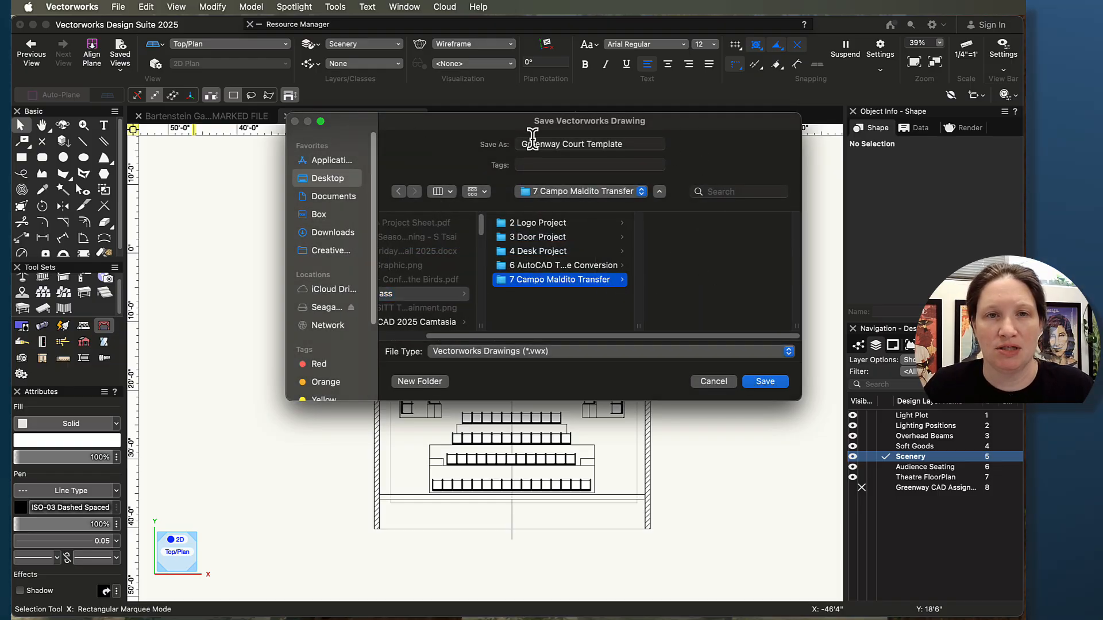
# Save the drawing in the new folder as "Greenway Court - Campo Maldito", with the designer's last name in front.
pyautogui.moveTo(638, 144); pyautogui.dragTo(591, 142)
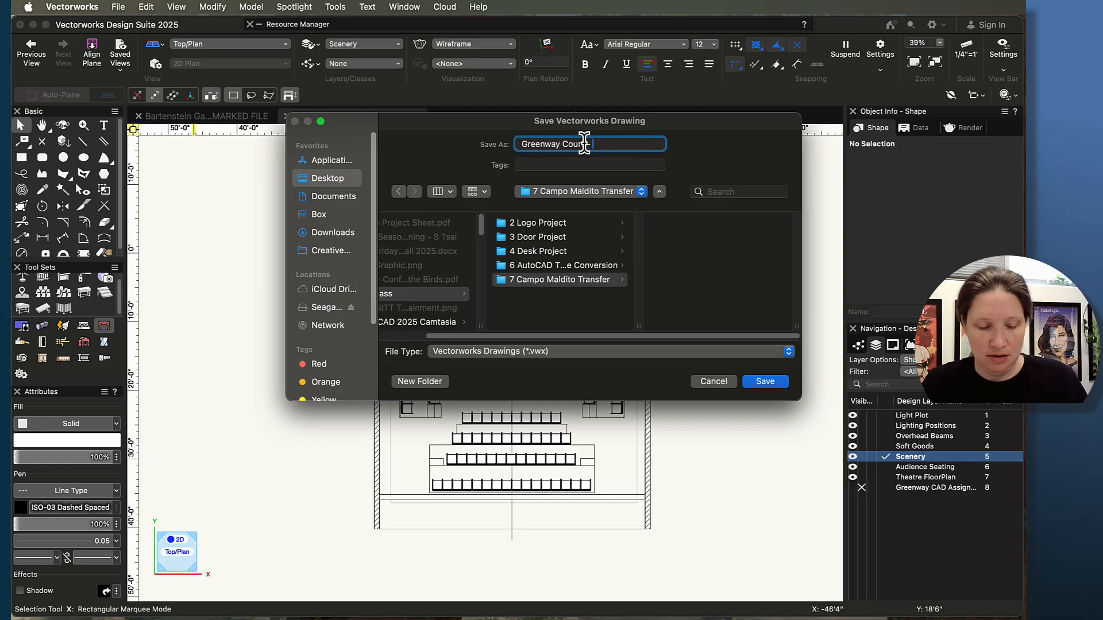
pyautogui.write('Camp')
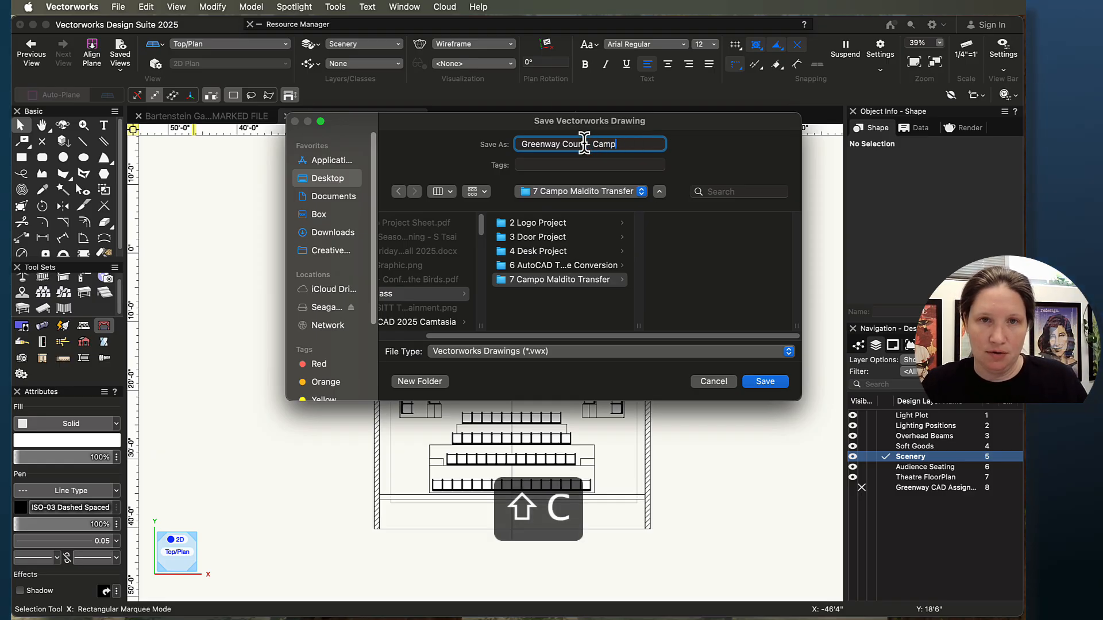
pyautogui.write('o Mal')
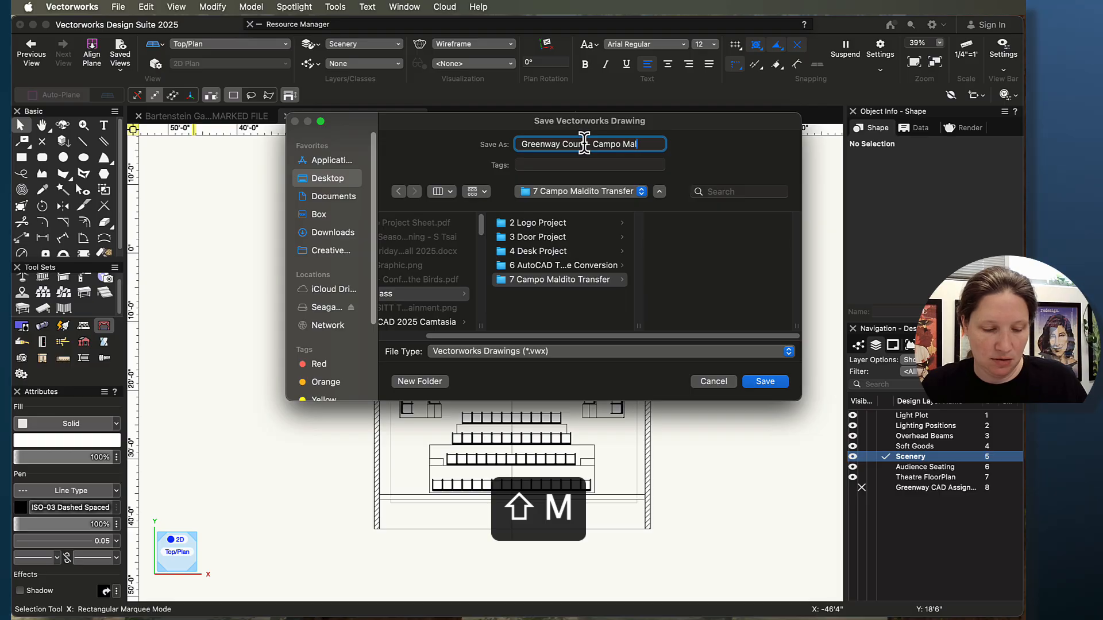
pyautogui.write('dito')
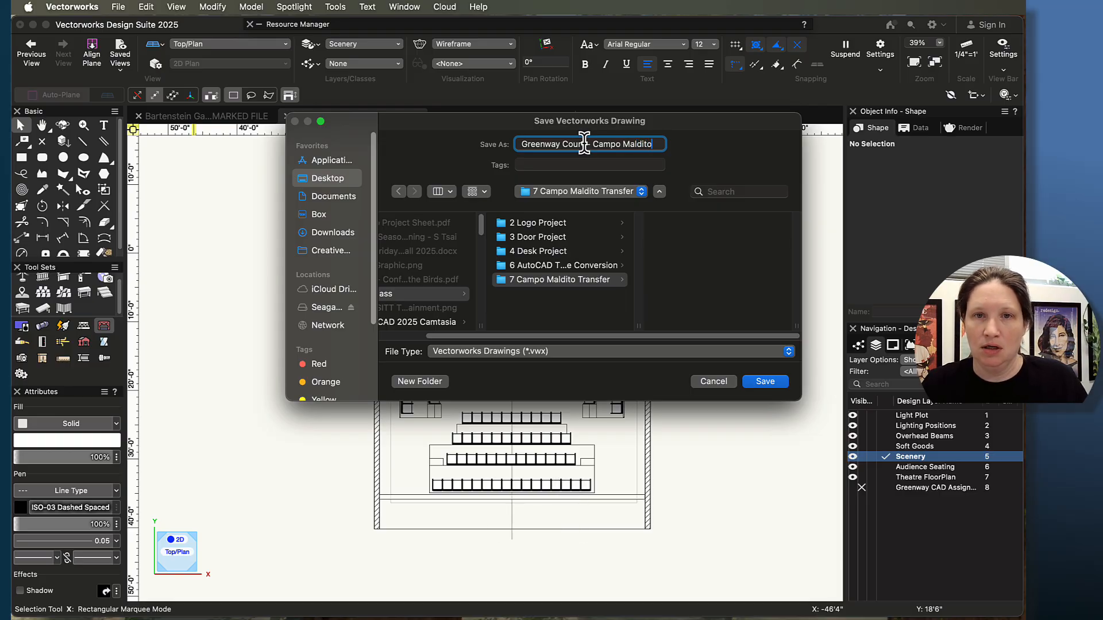
pyautogui.press('Up')
pyautogui.write('Bartenstein')
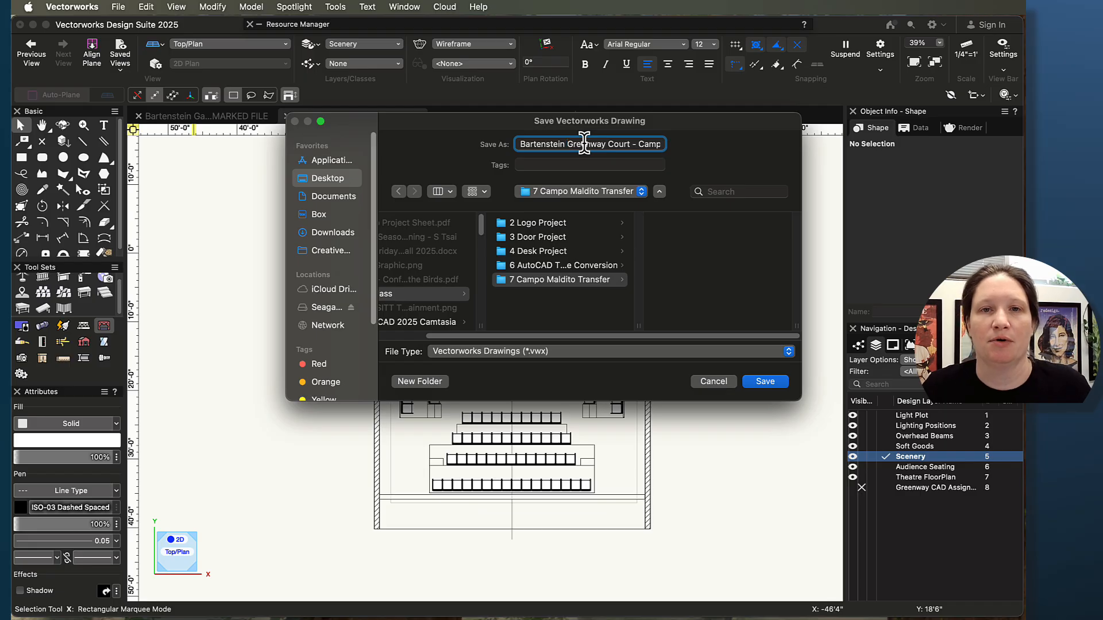
pyautogui.click(768, 384)
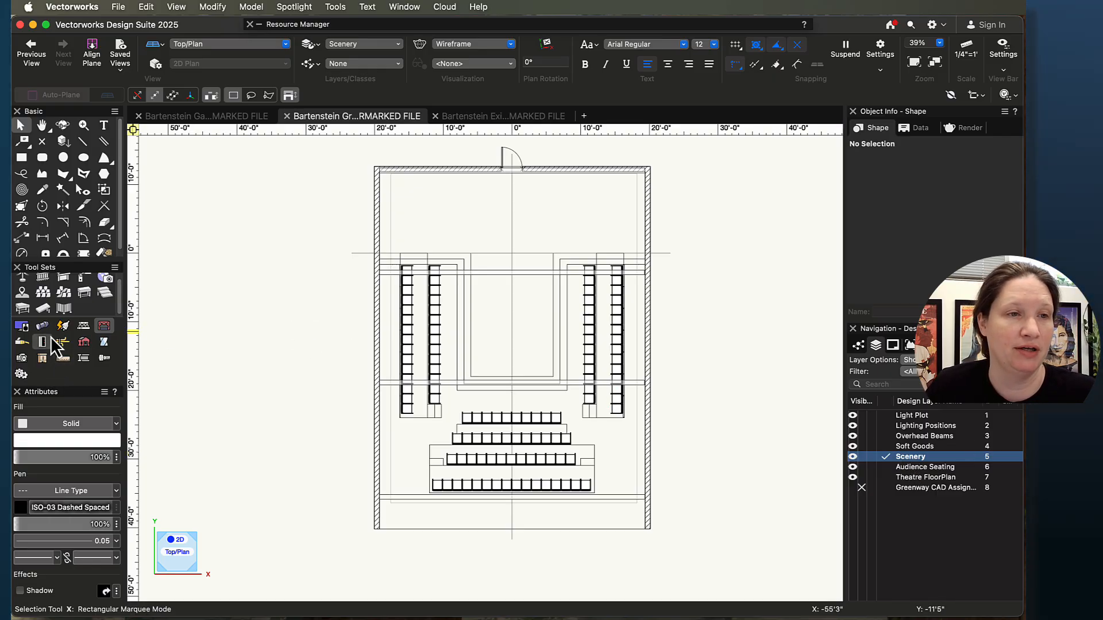
# Start the Wall tool from the building tool set and choose the wall style "Theatre Flat 3"".
pyautogui.scroll(1, 51, 289)
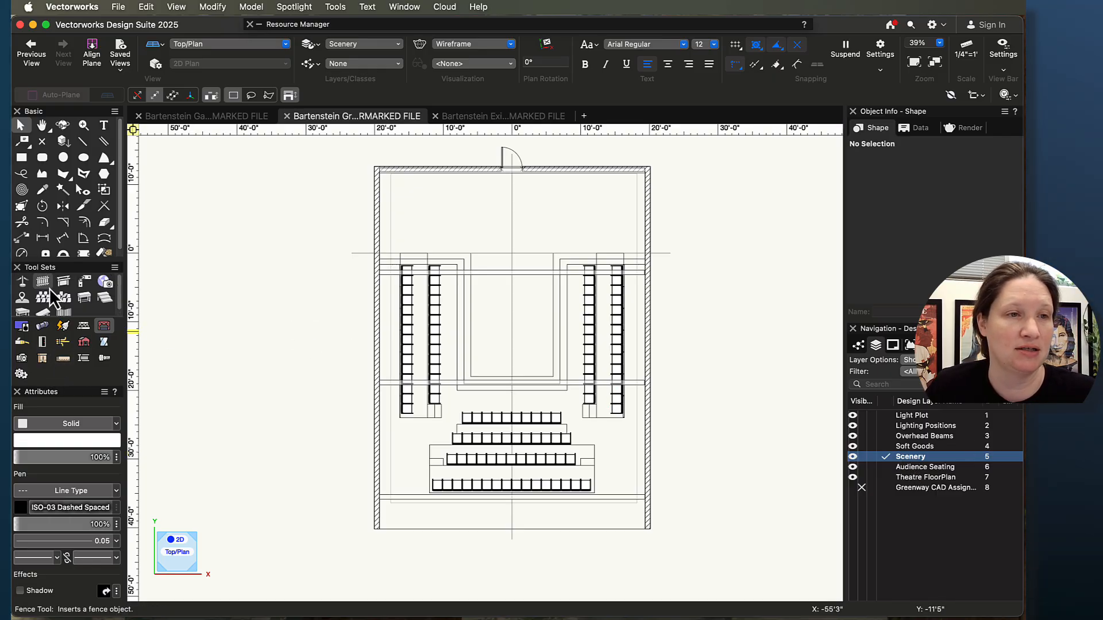
pyautogui.click(84, 345)
pyautogui.scroll(1, 34, 277)
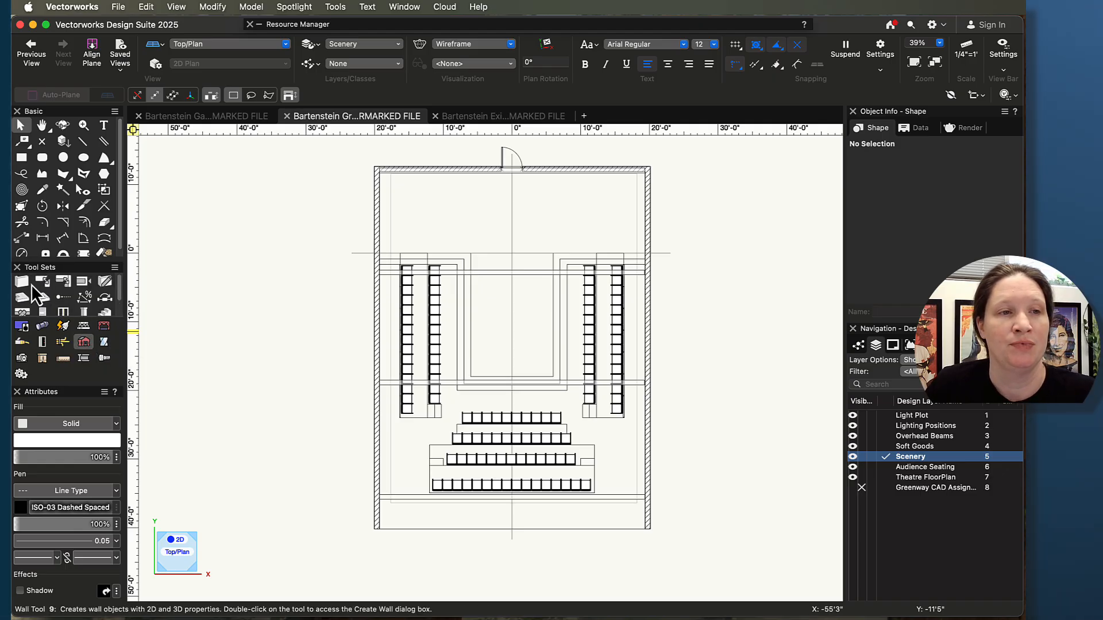
pyautogui.click(21, 282)
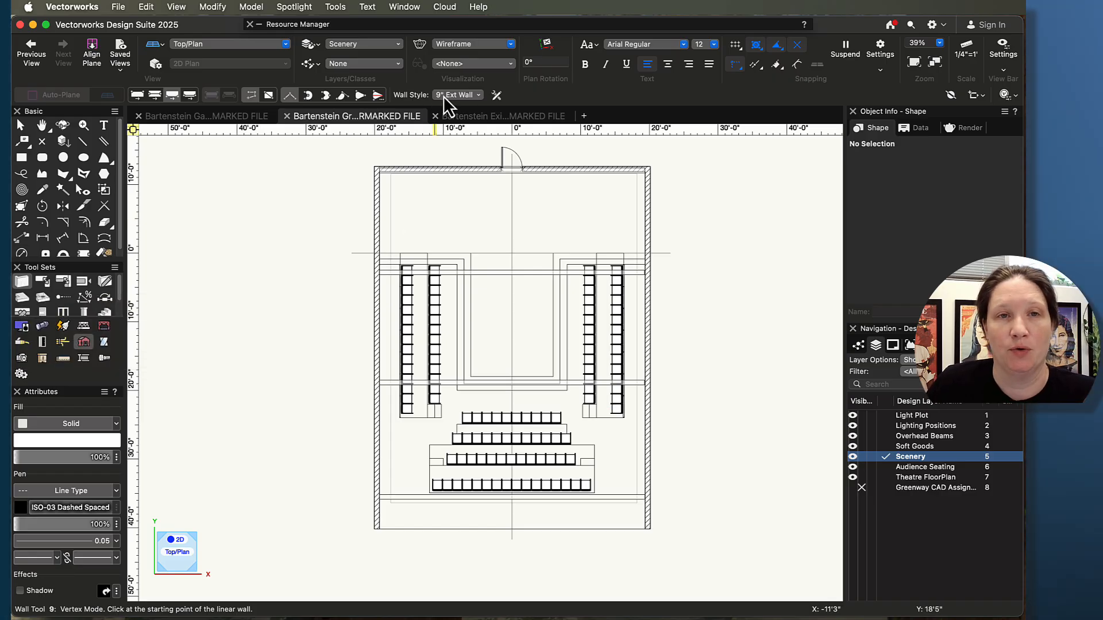
pyautogui.click(468, 96)
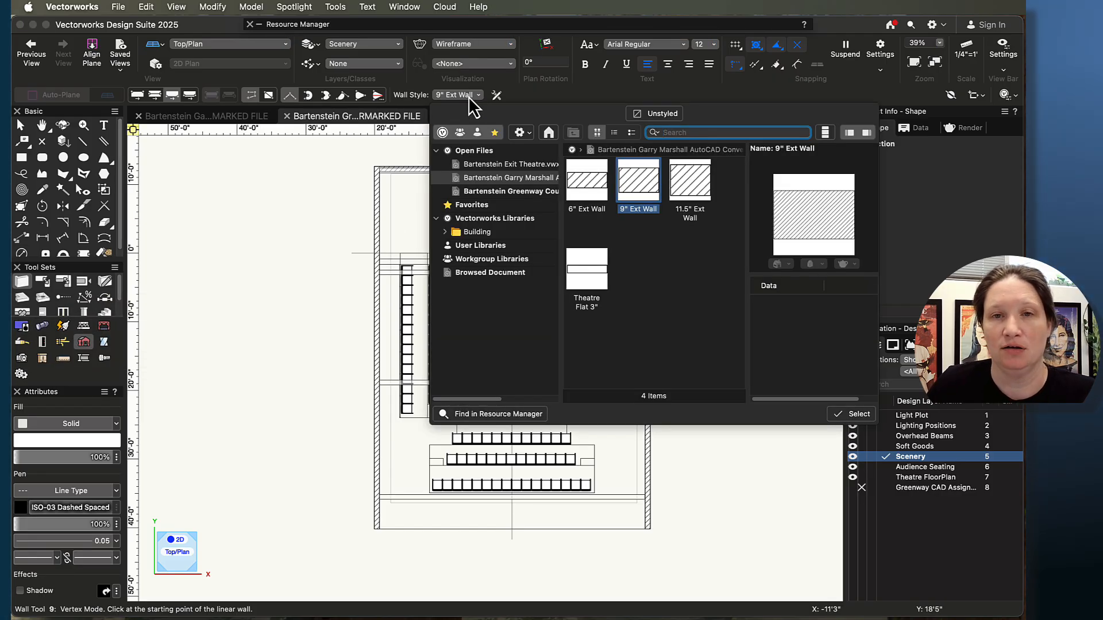
pyautogui.click(591, 277)
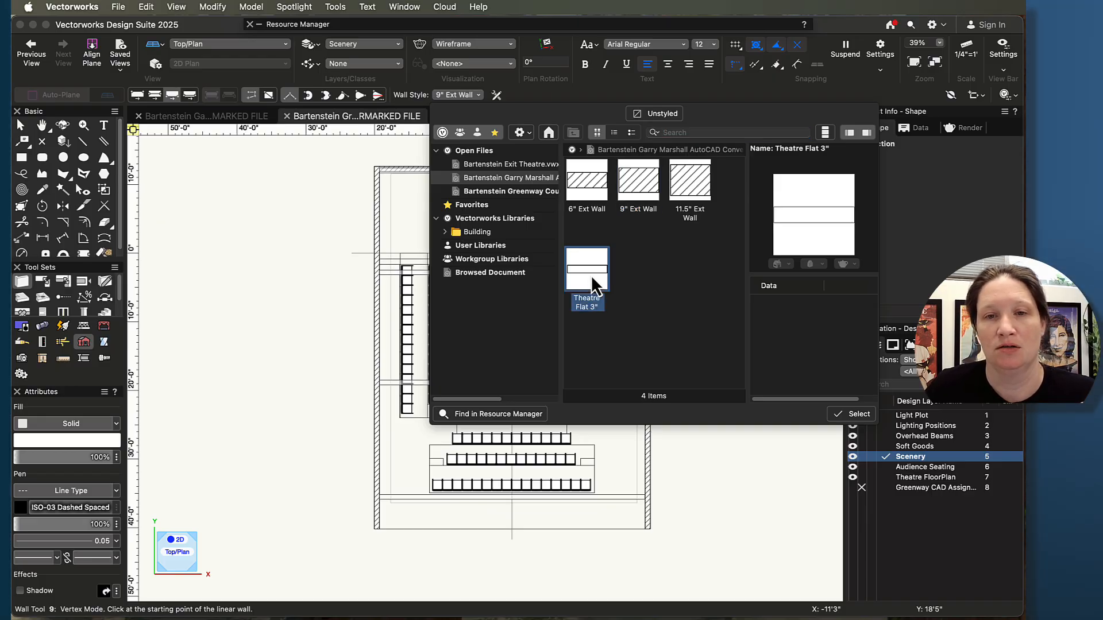
pyautogui.doubleClick(591, 274)
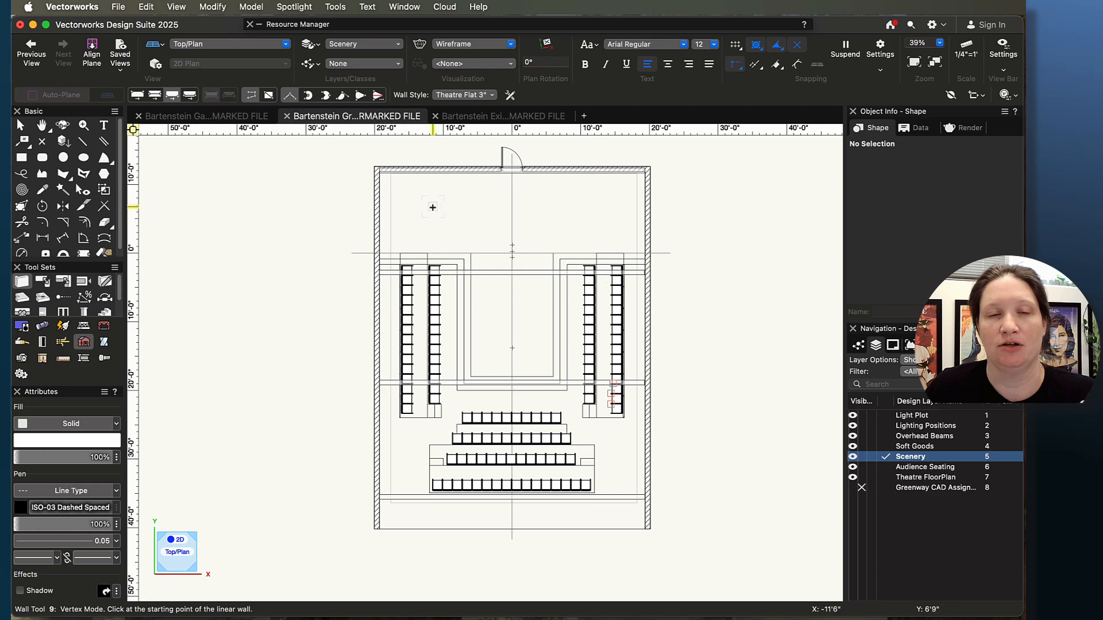
# Open the Theatre Flat component from the wall preferences, check its definition, fill and pen settings, and accept them.
pyautogui.click(509, 96)
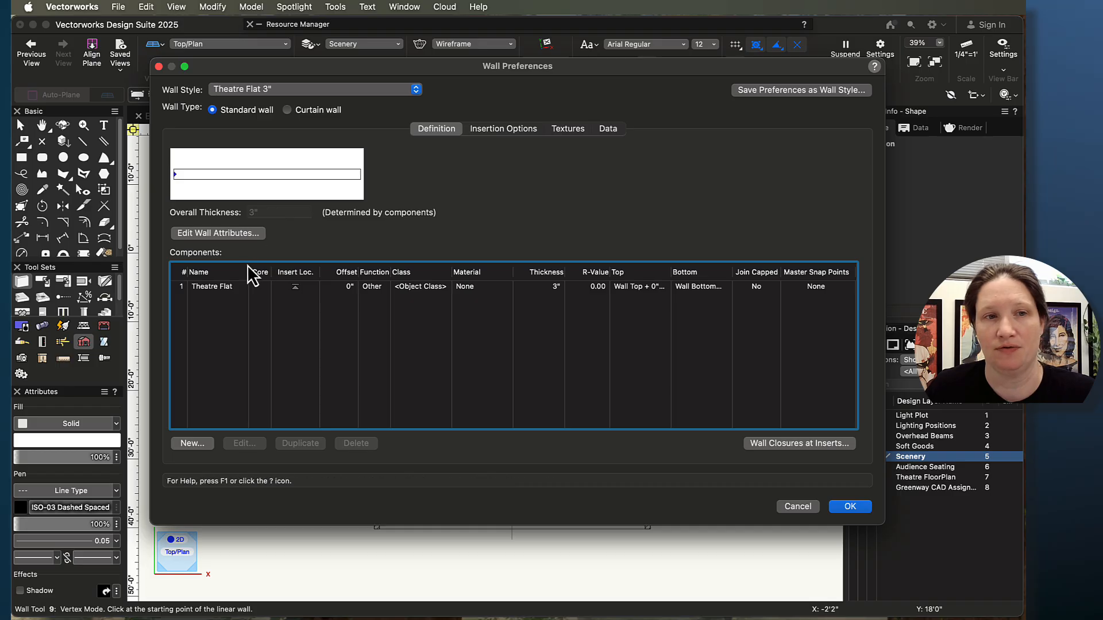
pyautogui.click(204, 288)
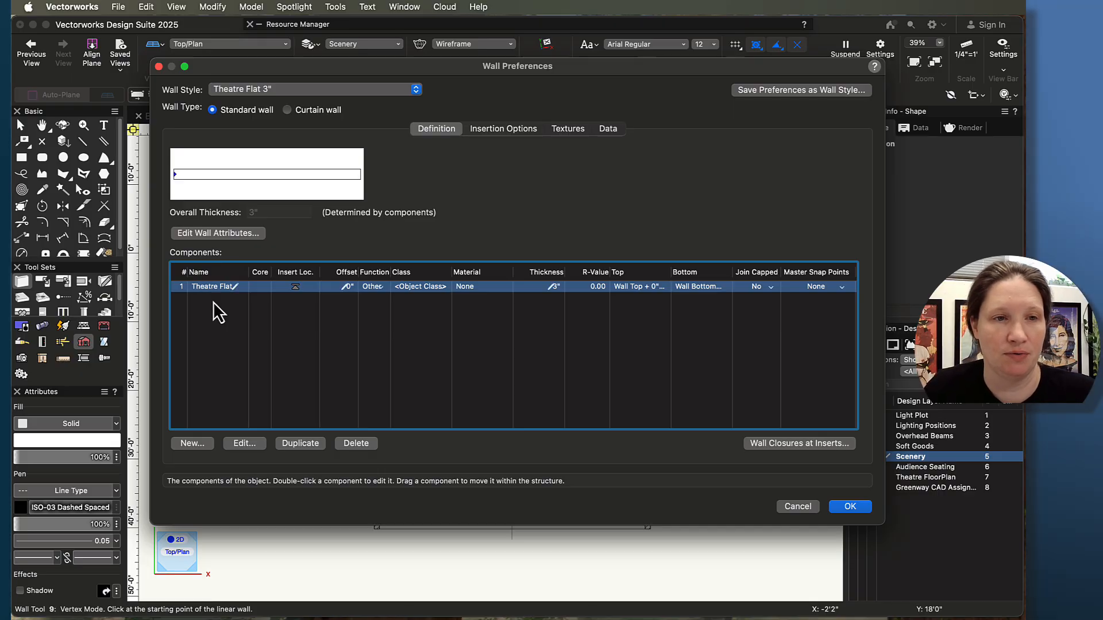
pyautogui.click(243, 444)
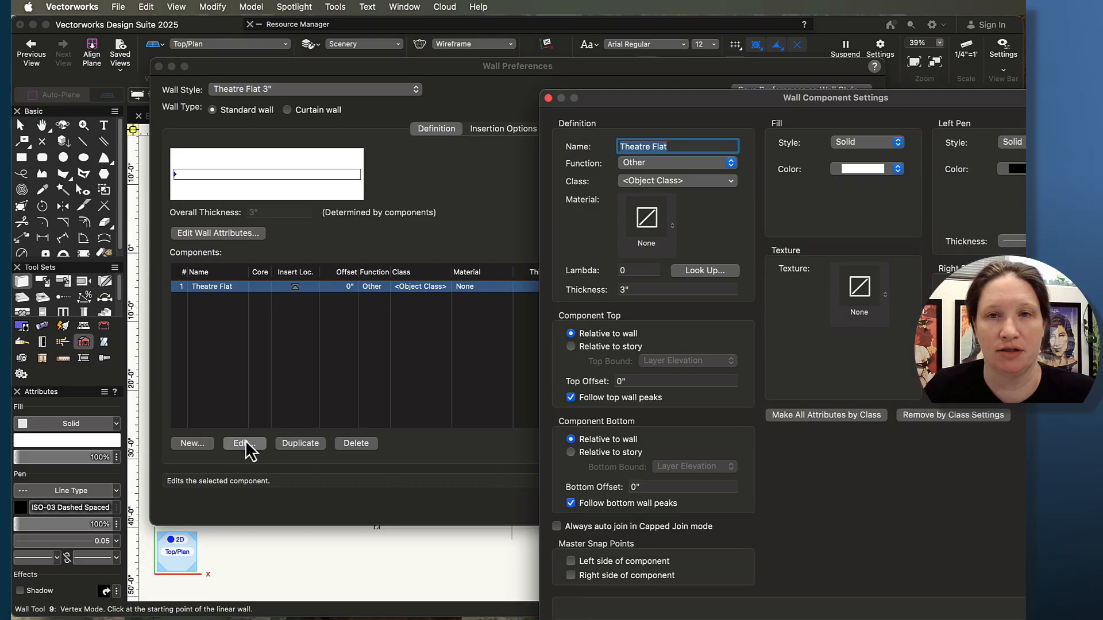
pyautogui.moveTo(609, 73); pyautogui.dragTo(357, 35)
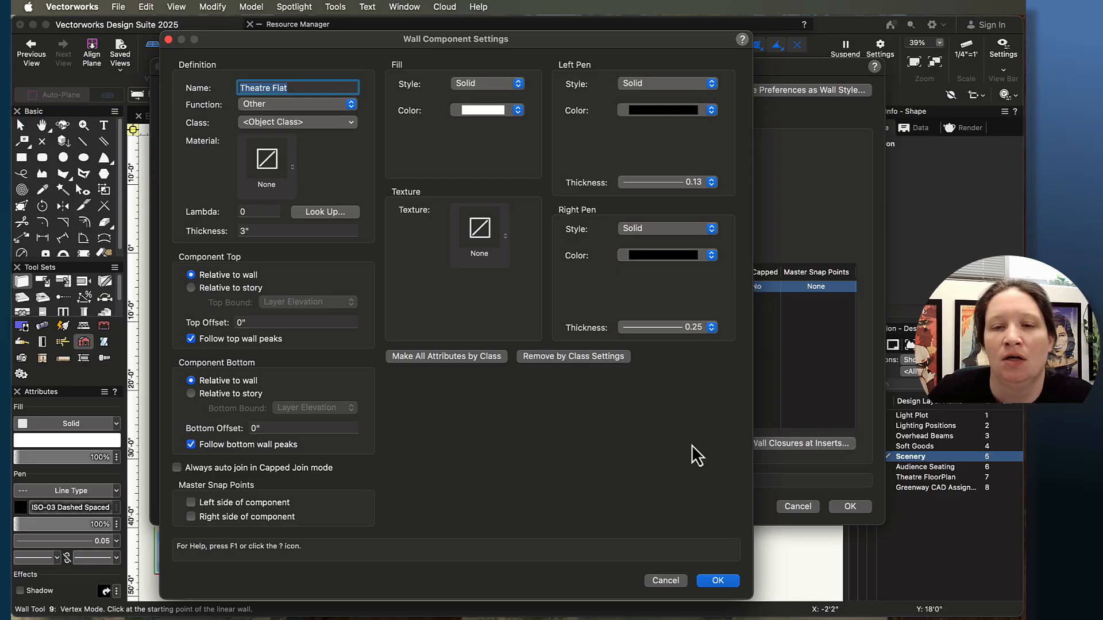
pyautogui.click(714, 579)
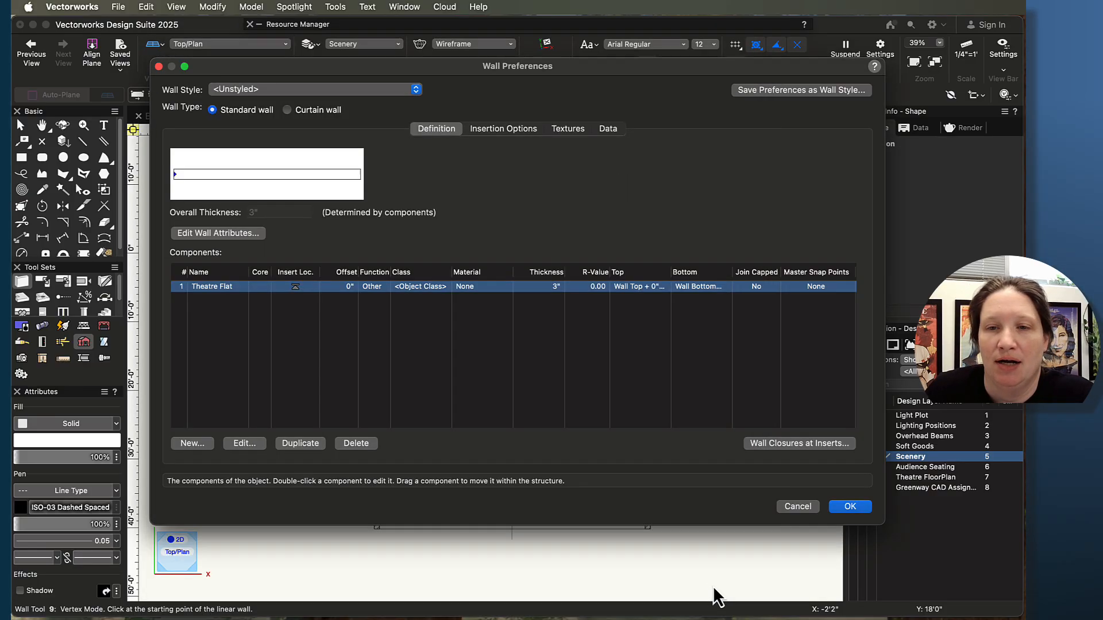
pyautogui.click(852, 508)
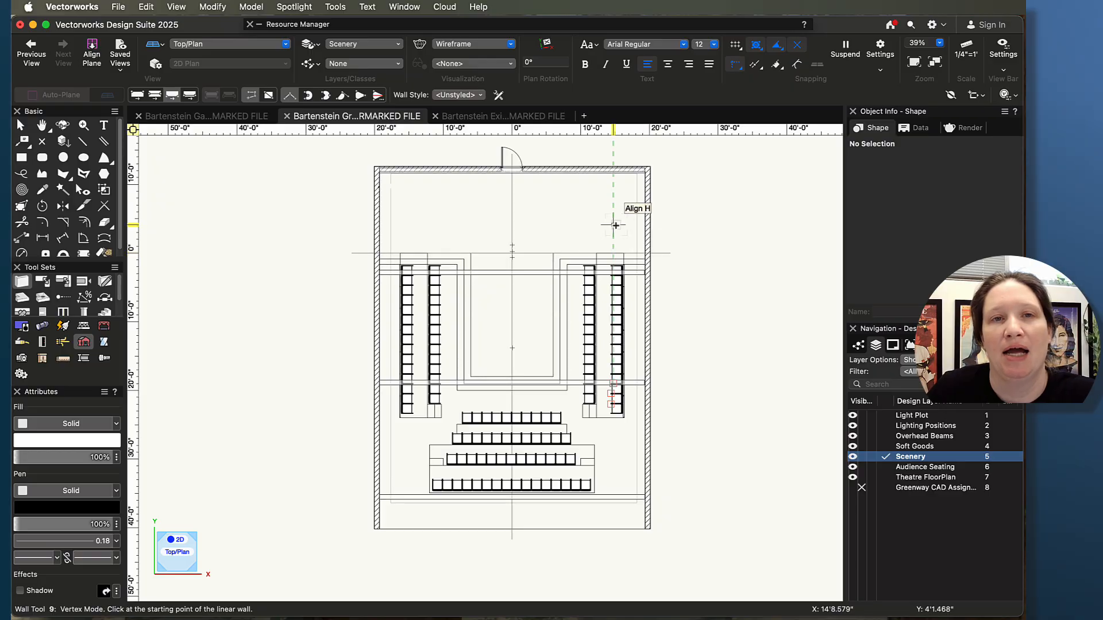
# Draw a single horizontal flat 16' long across the centre line in the upstage area.
pyautogui.scroll(5, 513, 230)
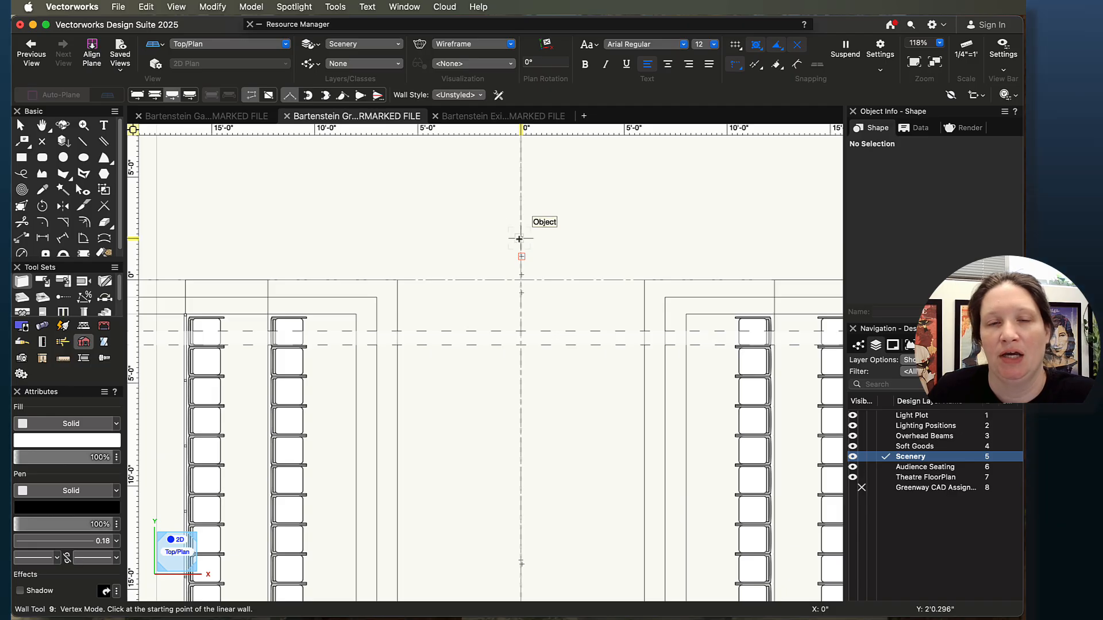
pyautogui.moveTo(401, 212)
pyautogui.mouseDown(button='middle')
pyautogui.moveTo(411, 291)
pyautogui.moveTo(431, 284)
pyautogui.mouseUp(button='middle')
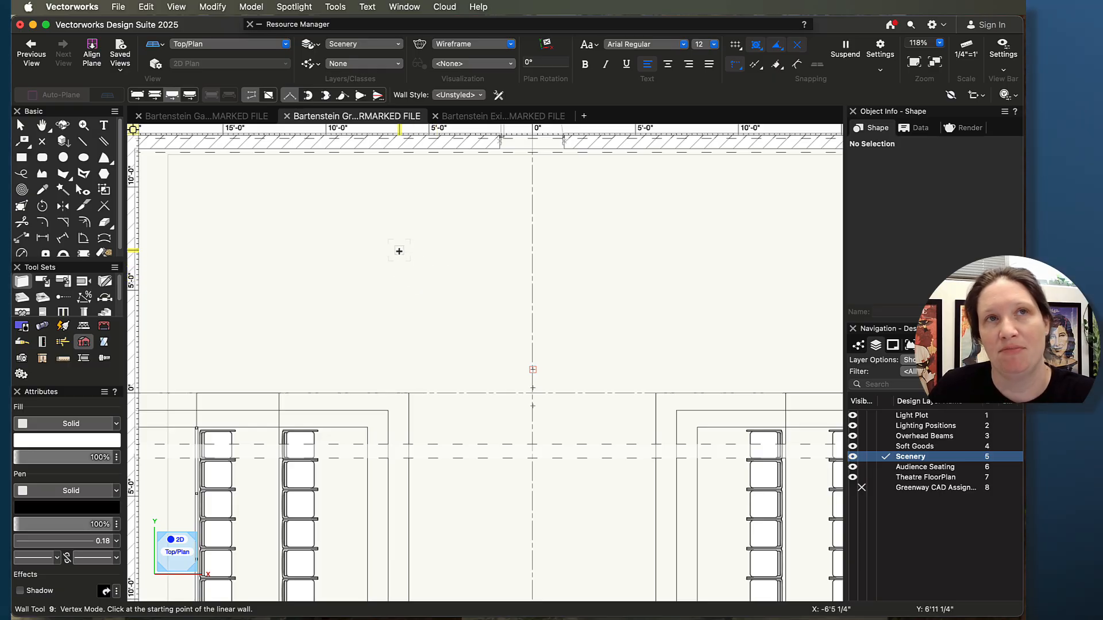
pyautogui.click(396, 251)
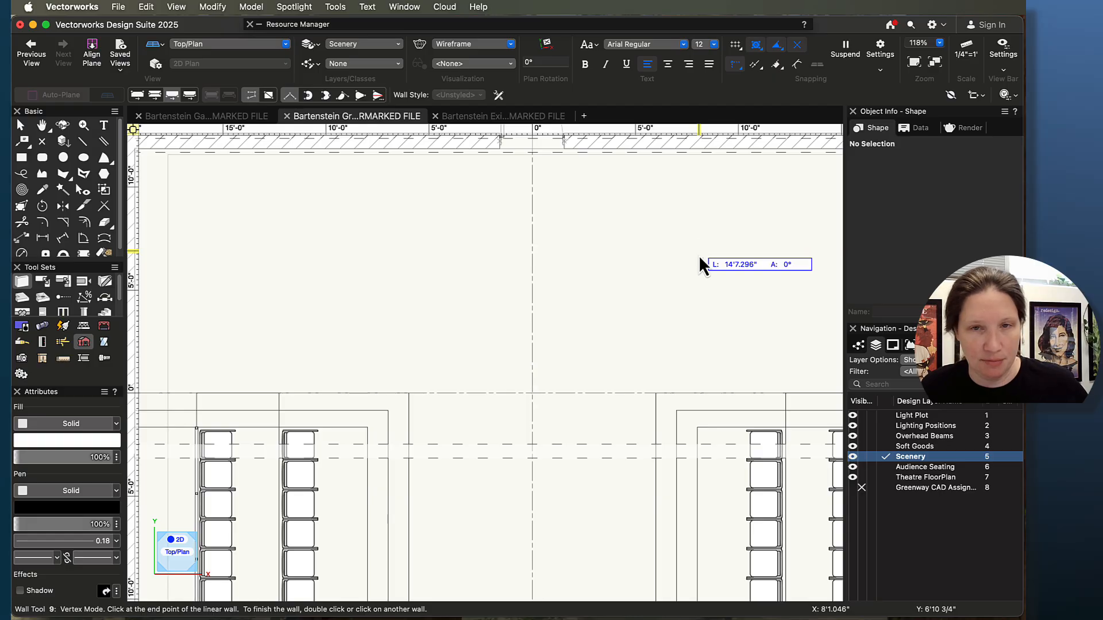
pyautogui.press('Tab')
pyautogui.write("16'")
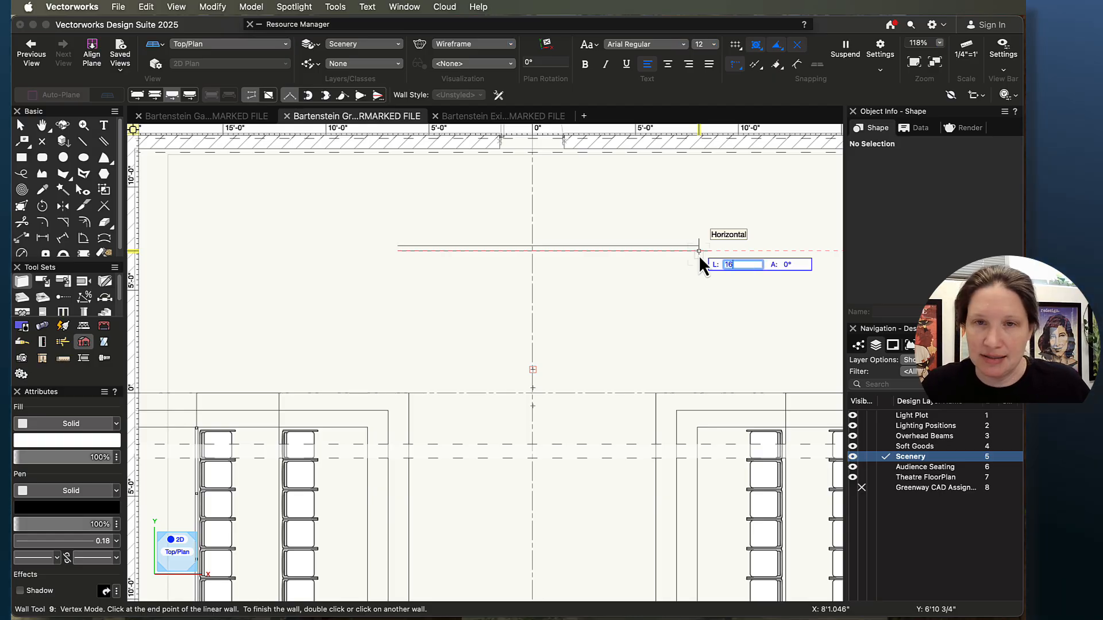
pyautogui.press('Tab')
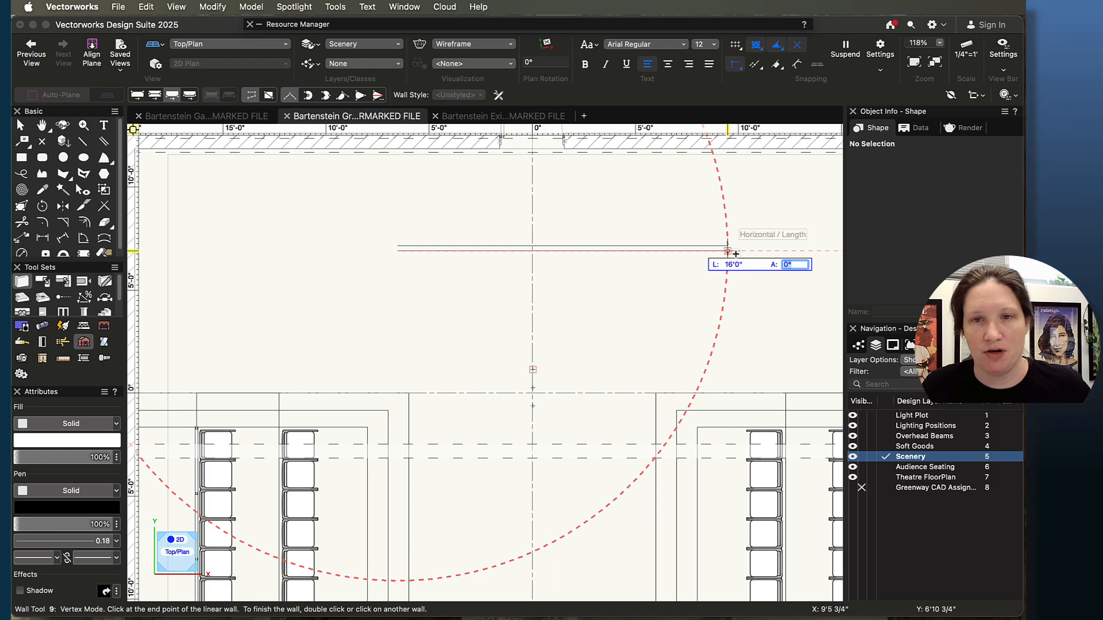
pyautogui.press('Return')
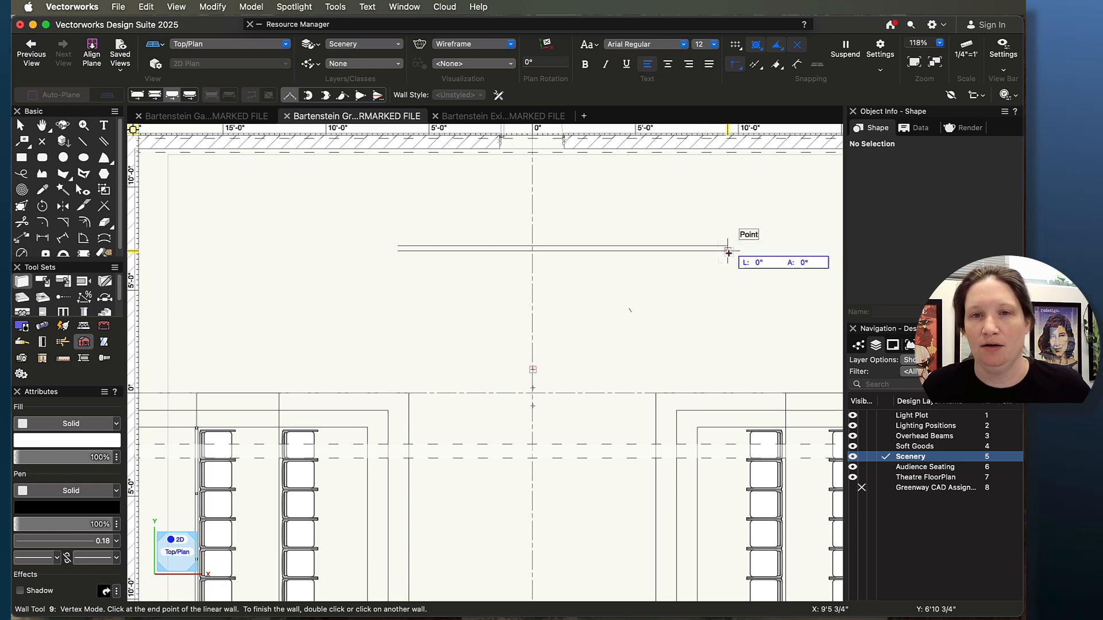
pyautogui.doubleClick(730, 251)
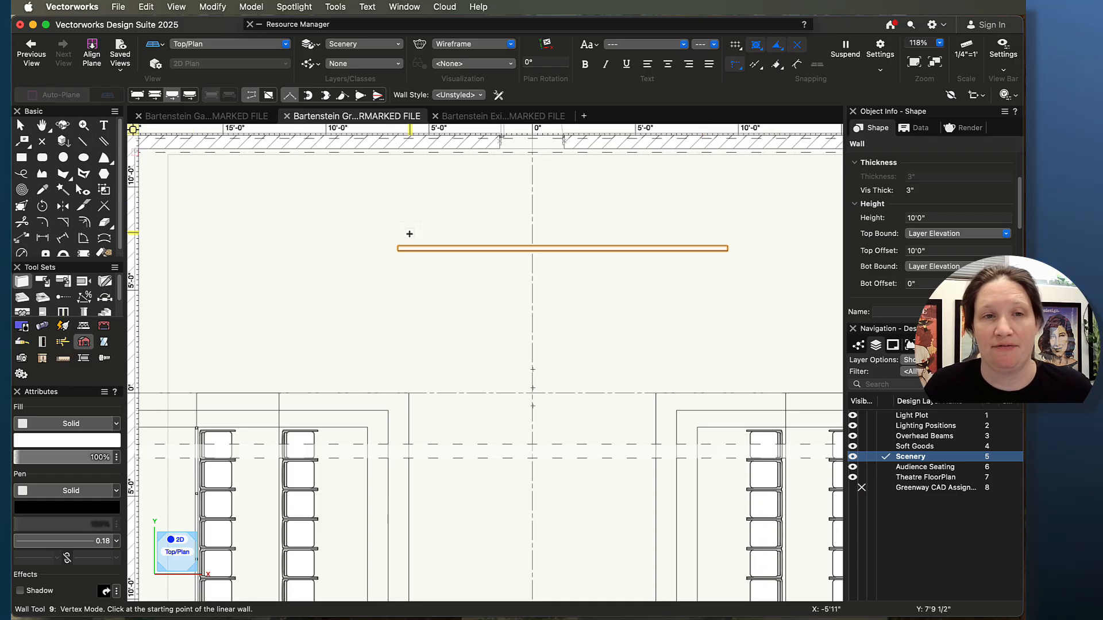
# Review the new flat's style, thickness, height and cap properties and its outline in plan, and deselect it.
pyautogui.scroll(3, 874, 217)
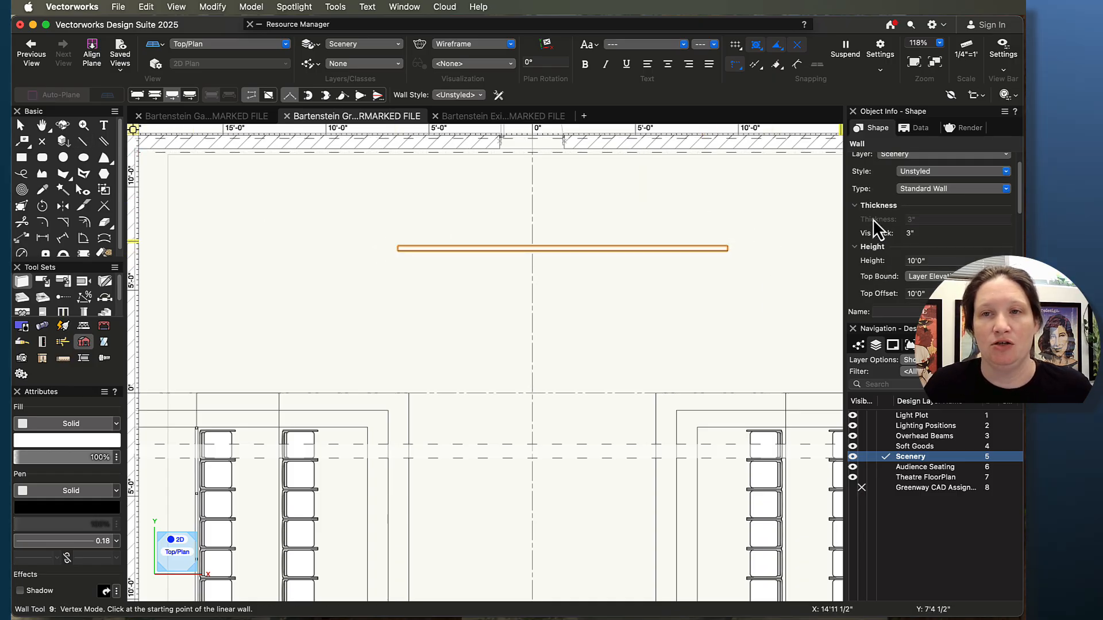
pyautogui.scroll(-8, 874, 218)
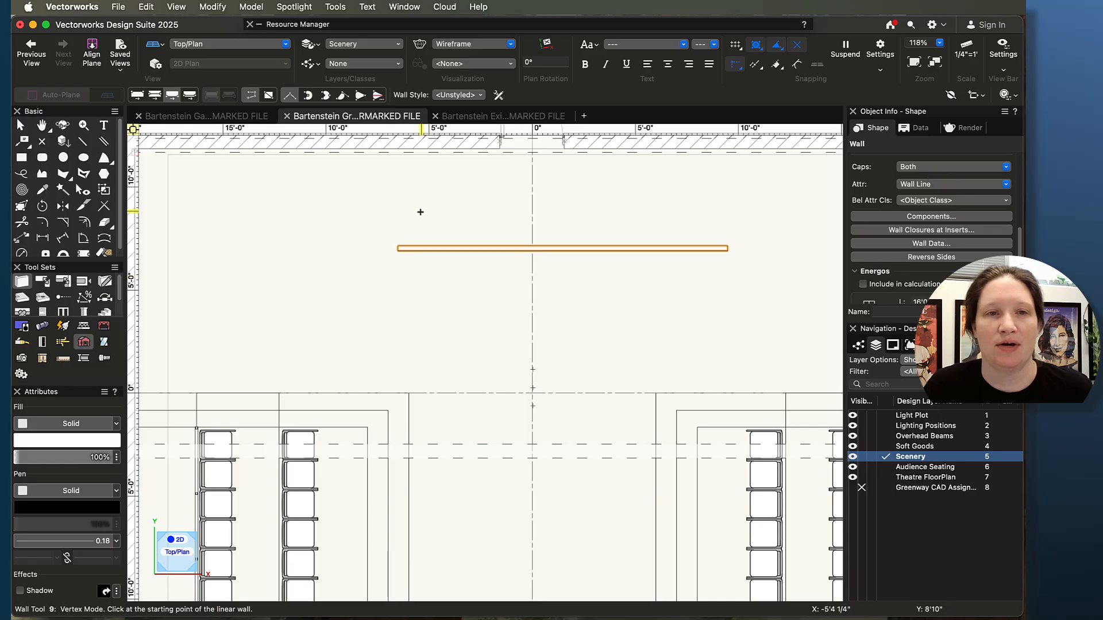
pyautogui.scroll(5, 424, 212)
pyautogui.click(20, 124)
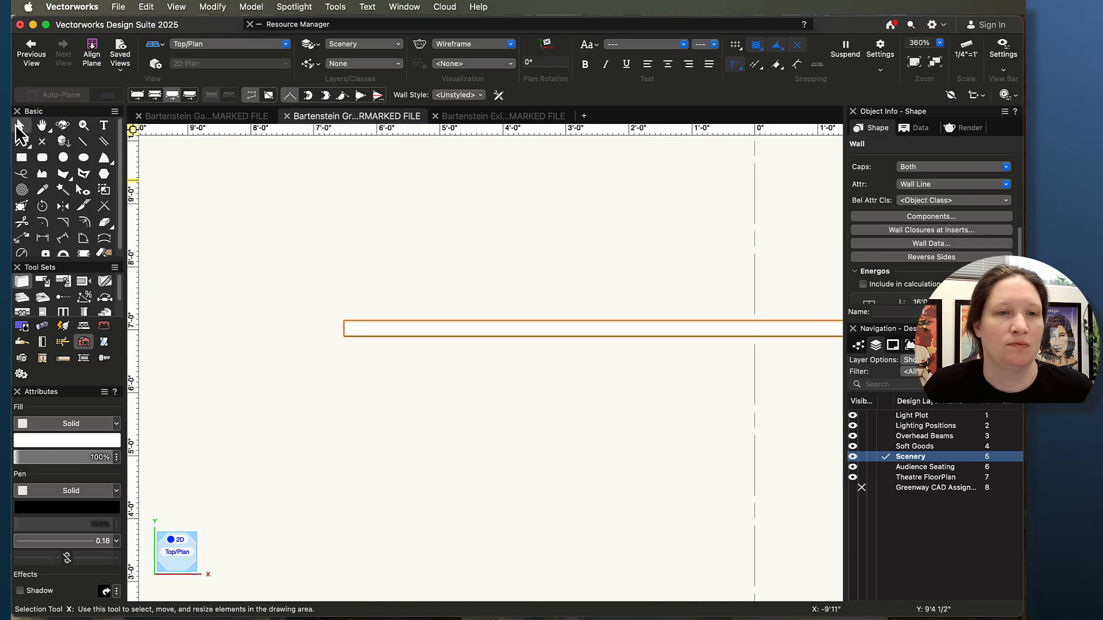
pyautogui.click(271, 409)
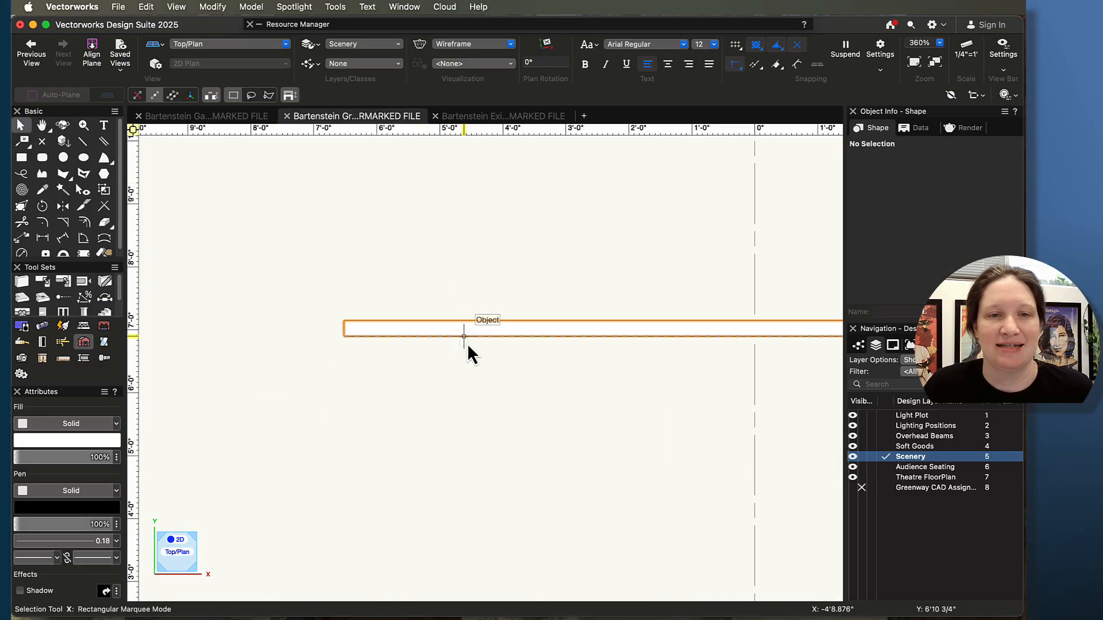
# Move the 16' flat so it is centred on the centre line, about 4'7" upstage of the horizontal zero line.
pyautogui.scroll(-4, 504, 447)
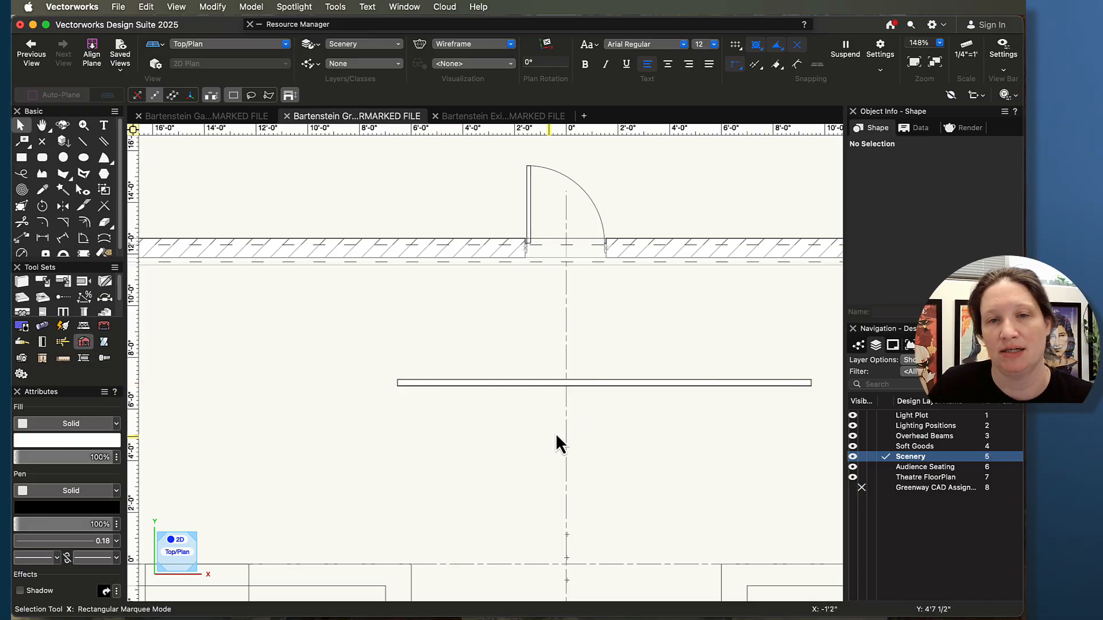
pyautogui.moveTo(601, 388); pyautogui.dragTo(572, 452)
pyautogui.scroll(-5, 588, 352)
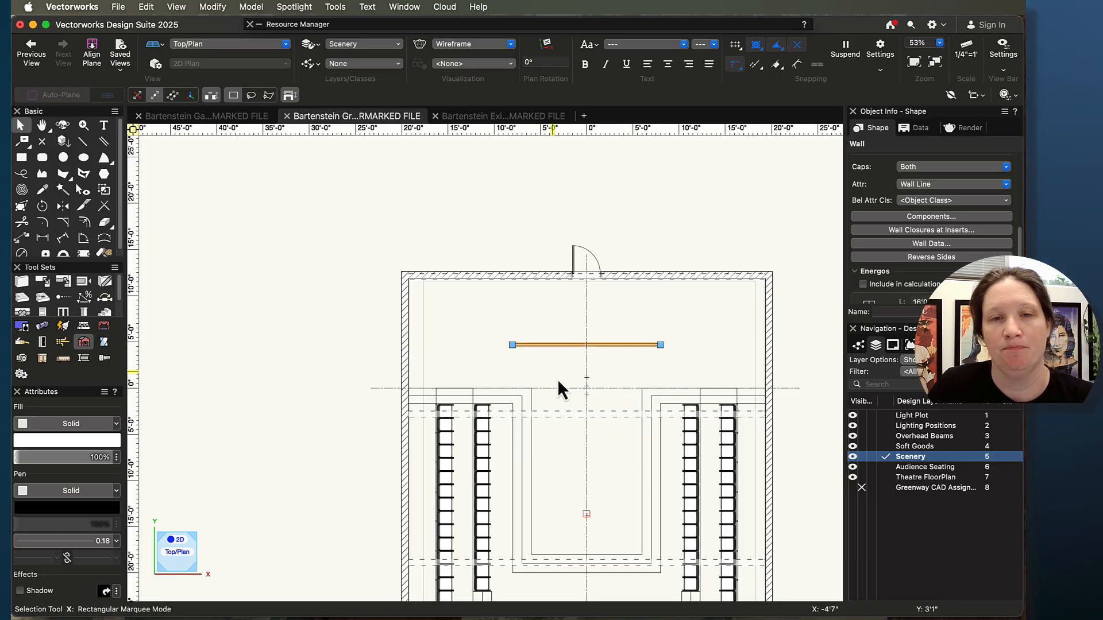
# Create a design layer named "Floor" and place it directly below the Scenery layer in the stacking order.
pyautogui.click(22, 161)
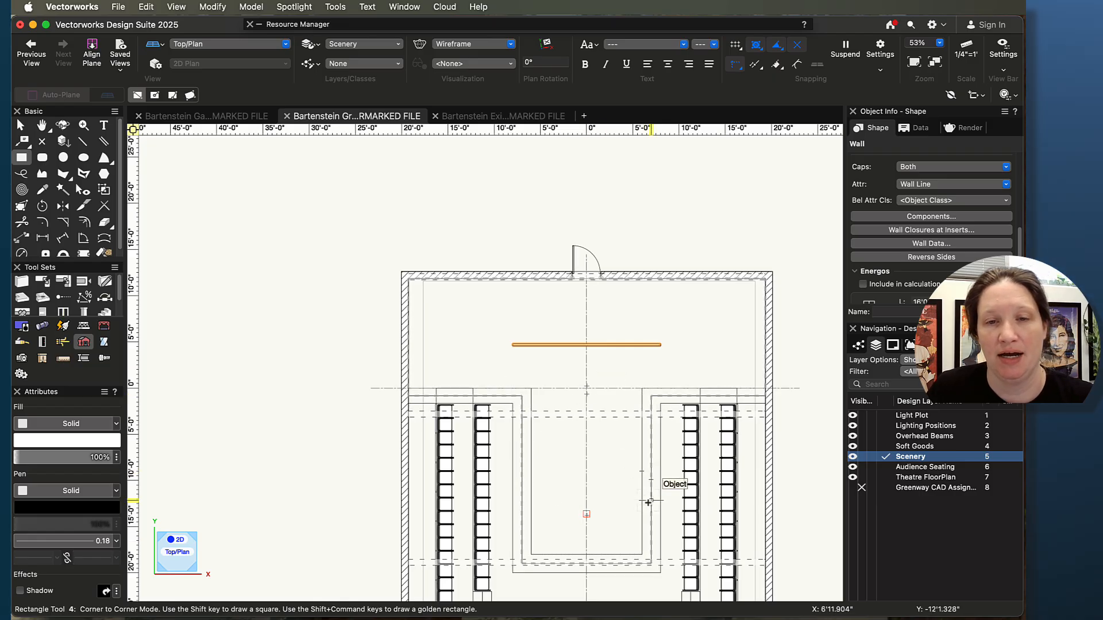
pyautogui.scroll(1, 632, 506)
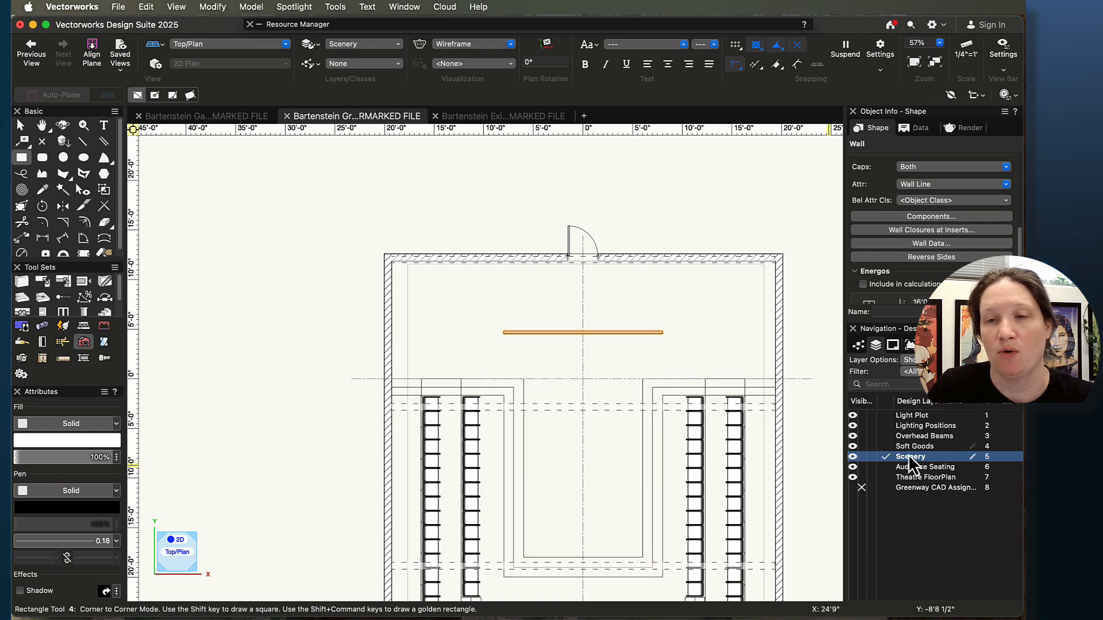
pyautogui.click(872, 458)
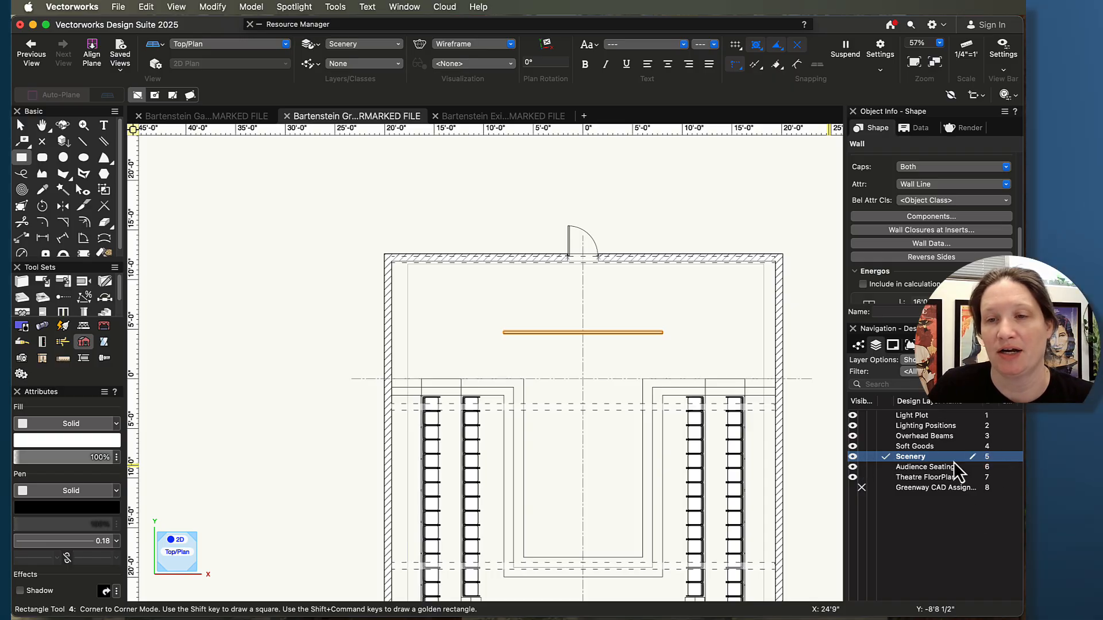
pyautogui.rightClick(926, 458)
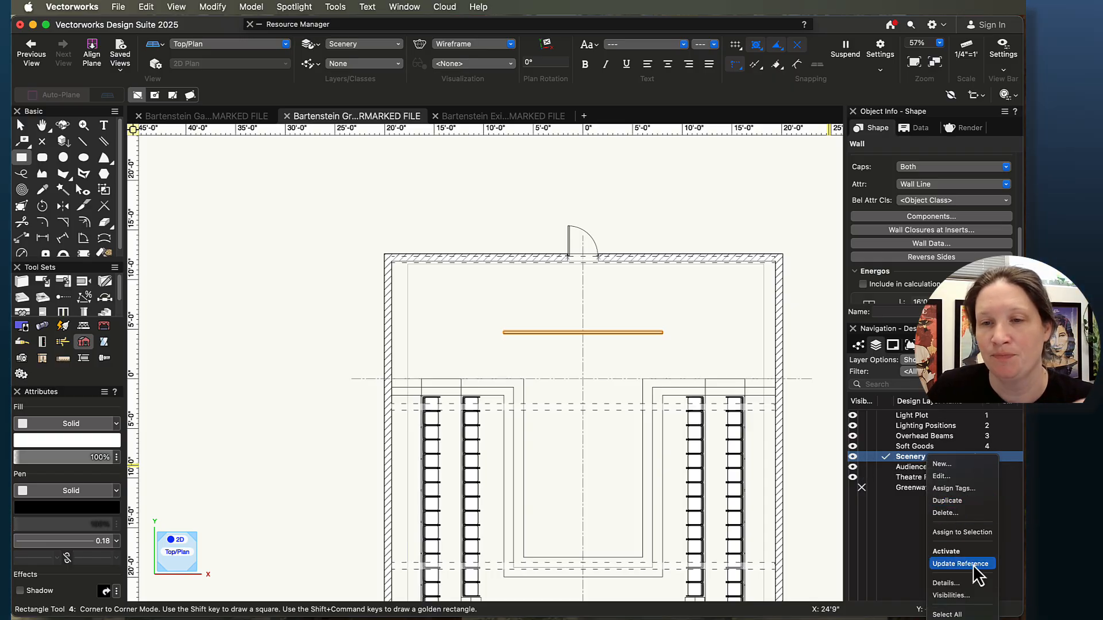
pyautogui.click(948, 465)
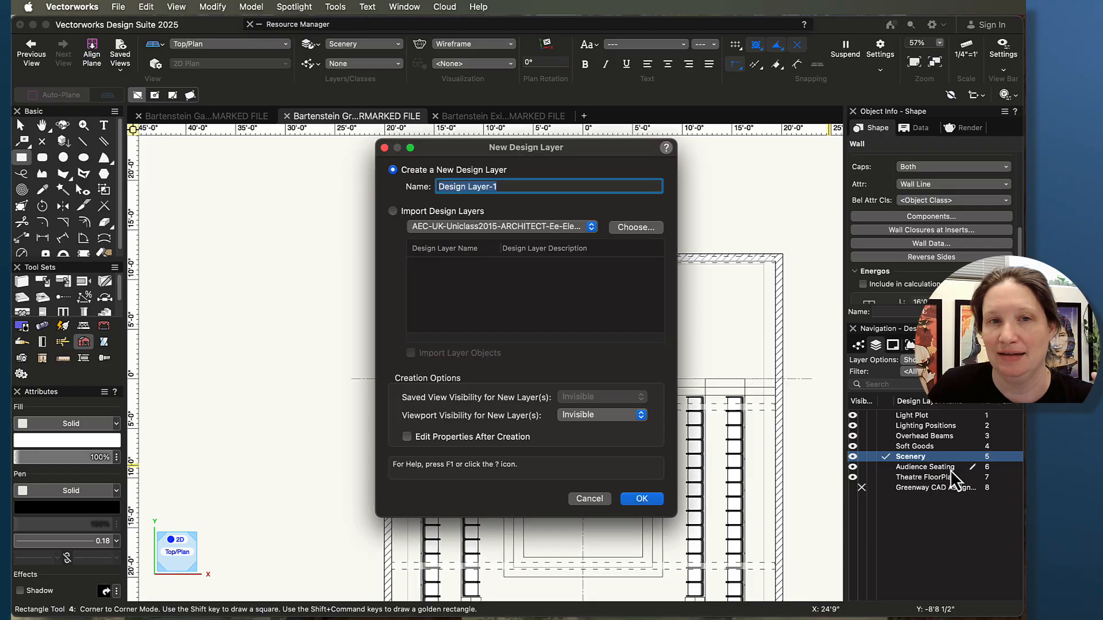
pyautogui.write('Floor')
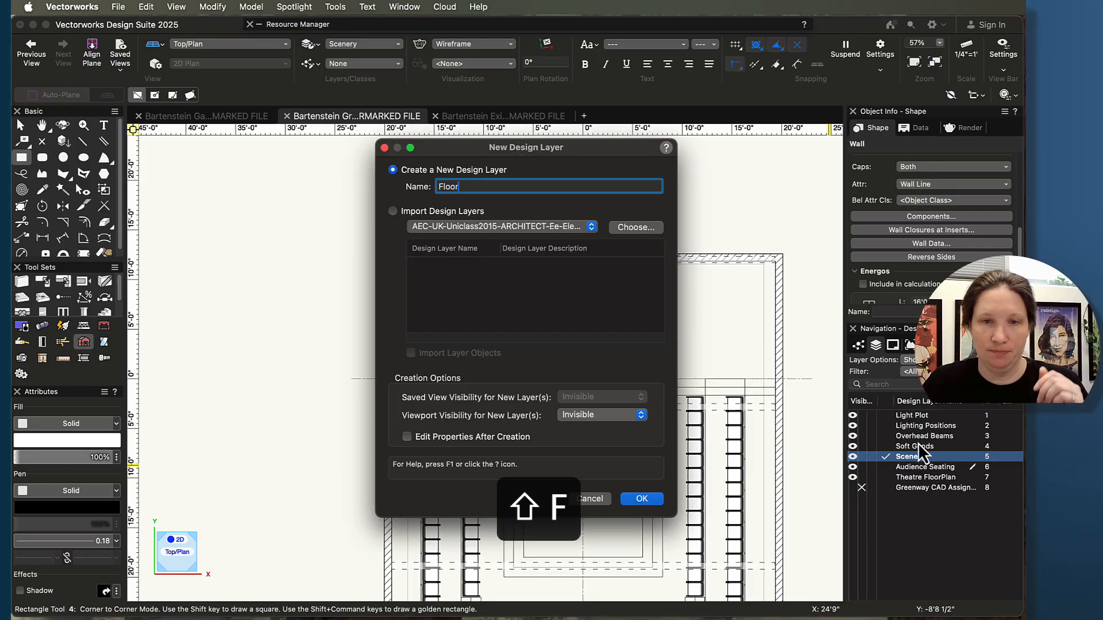
pyautogui.press('Return')
pyautogui.moveTo(987, 453); pyautogui.dragTo(982, 475)
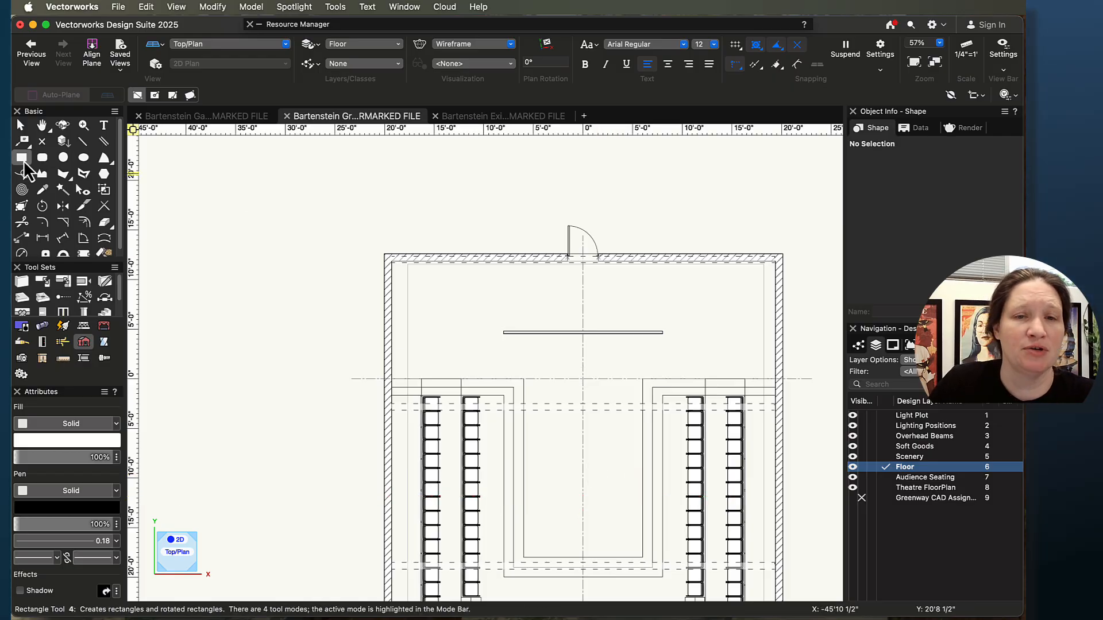
# Draw a floor rectangle about 12' wide and 22'6" deep from the thrust's downstage edge to the flat, and extrude it 1/4".
pyautogui.click(523, 558)
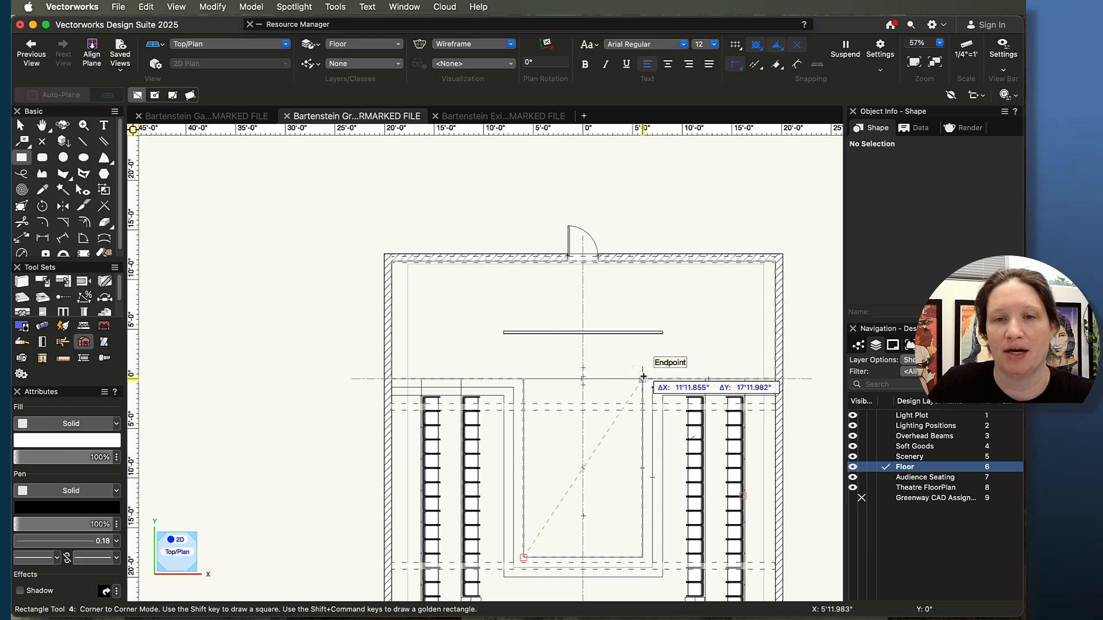
pyautogui.click(643, 333)
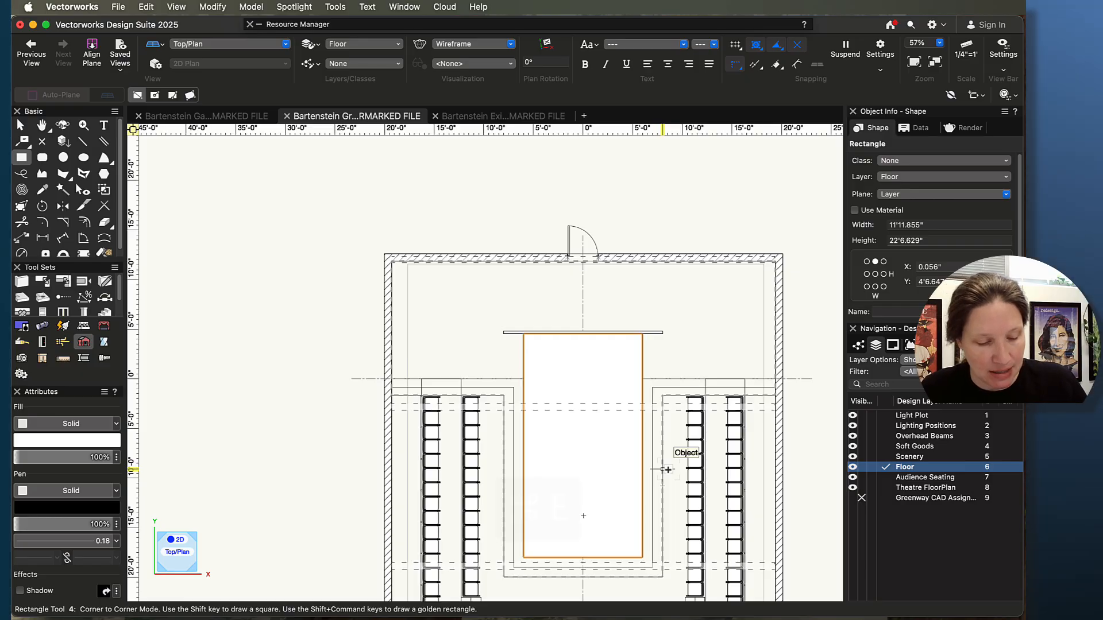
pyautogui.press('super+e')
pyautogui.write('1/4')
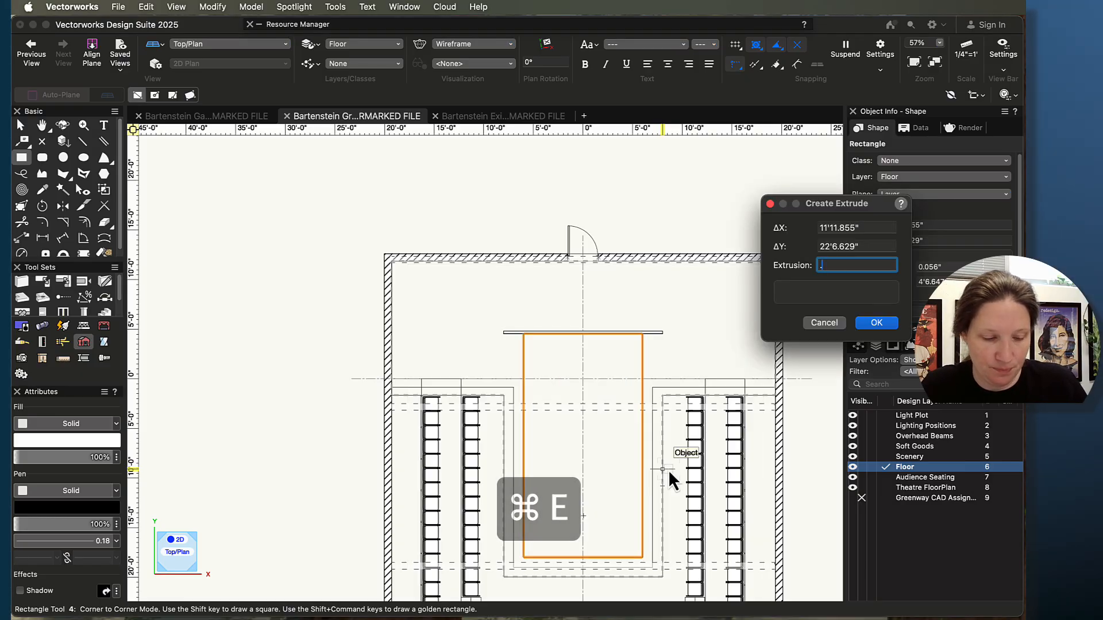
pyautogui.press('Return')
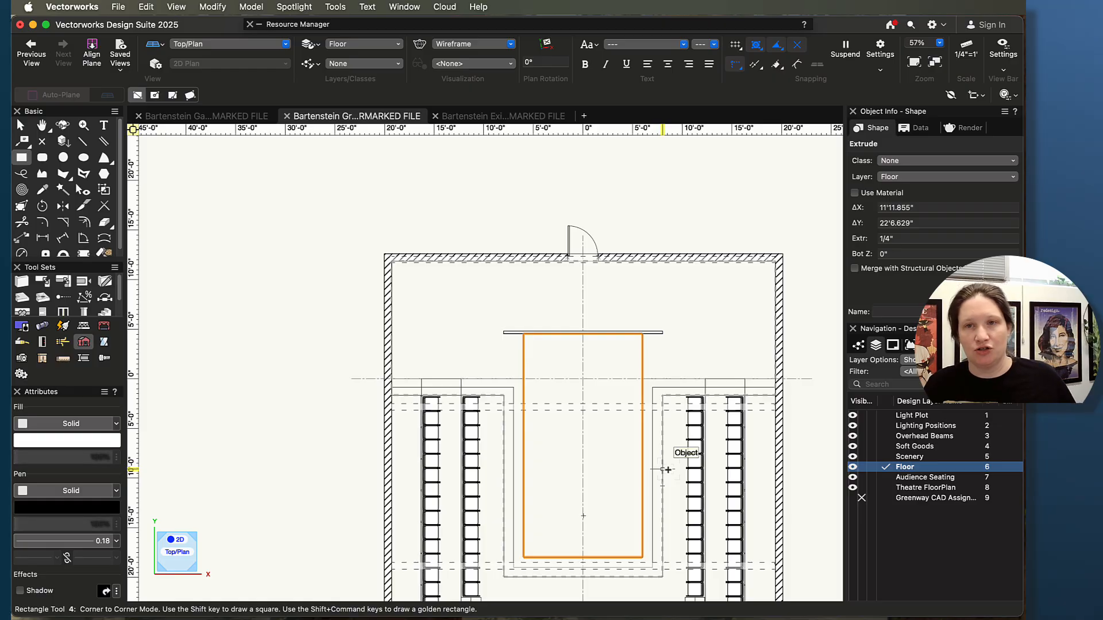
# Set the Floor design layer's elevation to 0 relative to the ground plane, and accept the document backup.
pyautogui.hotkey('shift', 'c')
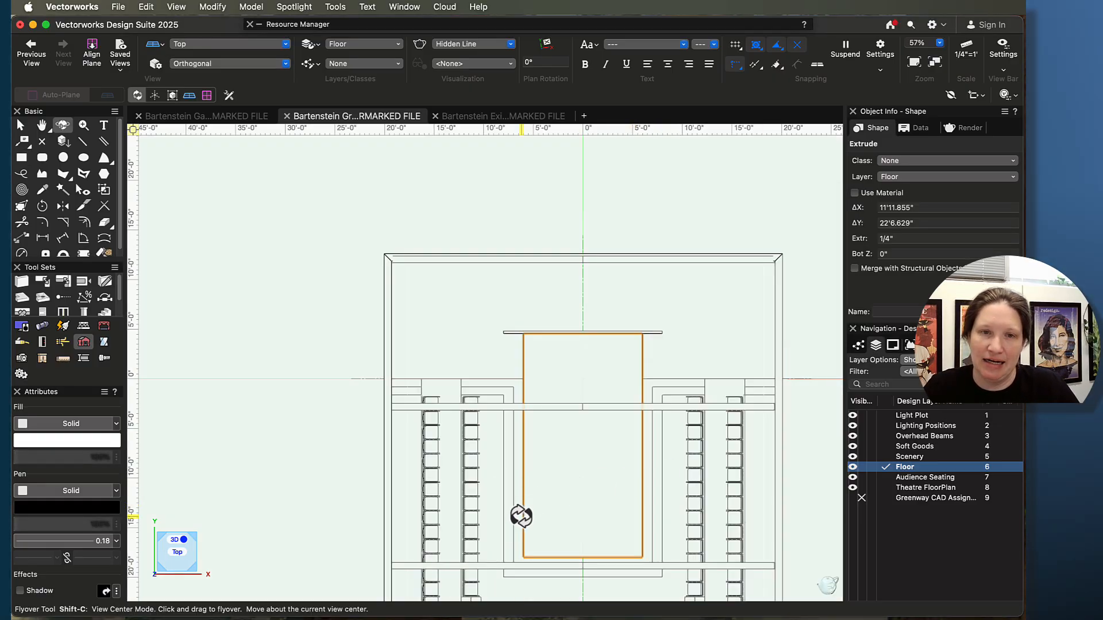
pyautogui.moveTo(520, 515); pyautogui.dragTo(613, 362)
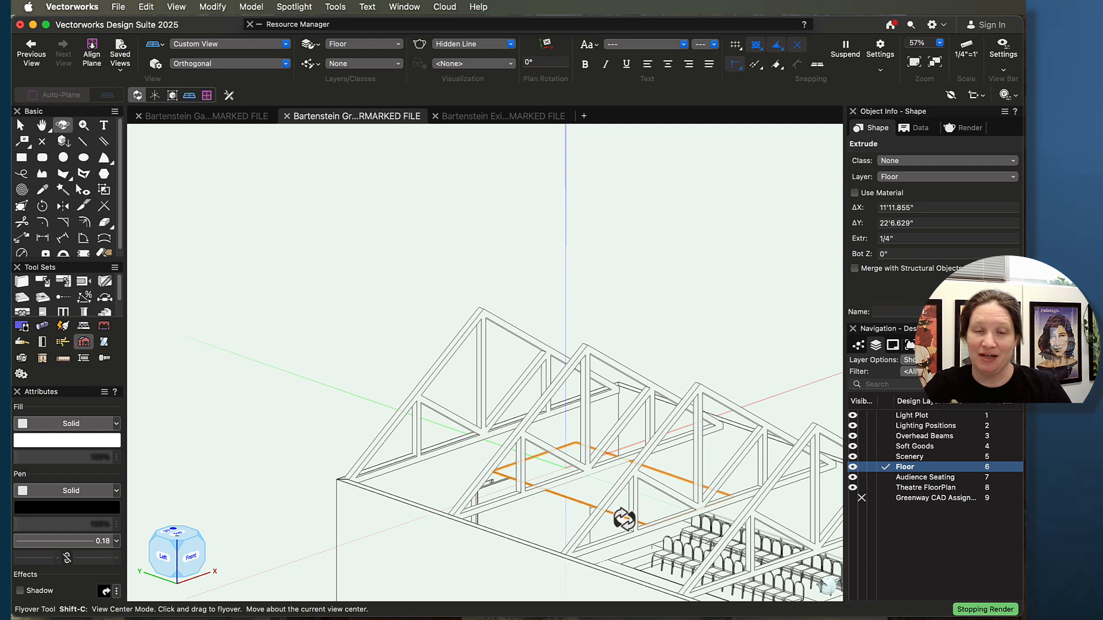
pyautogui.moveTo(540, 507); pyautogui.dragTo(548, 554)
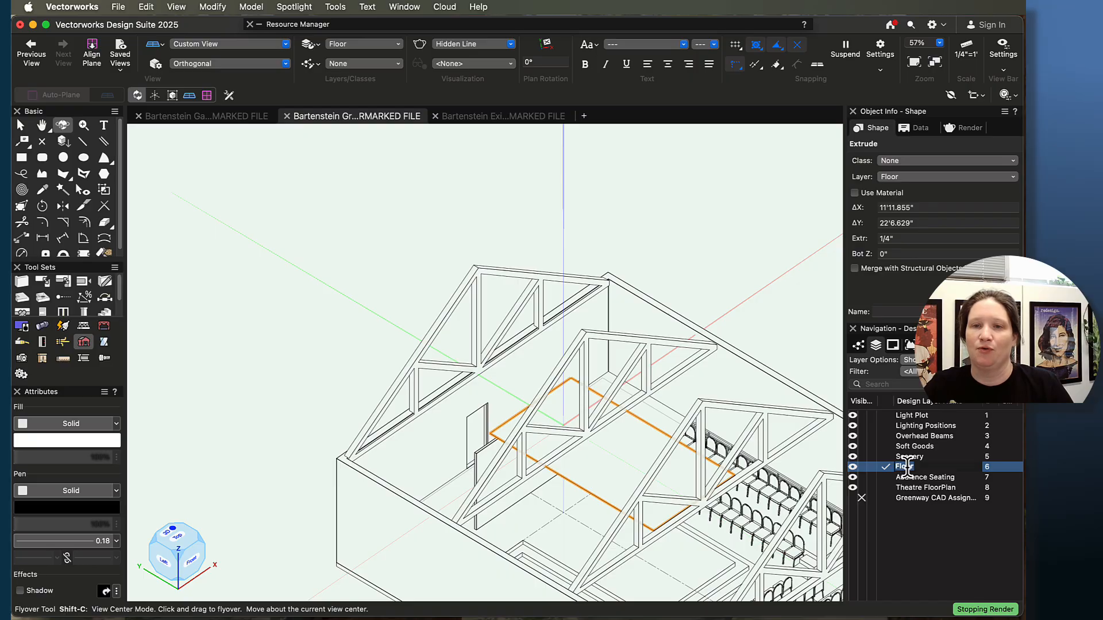
pyautogui.rightClick(931, 466)
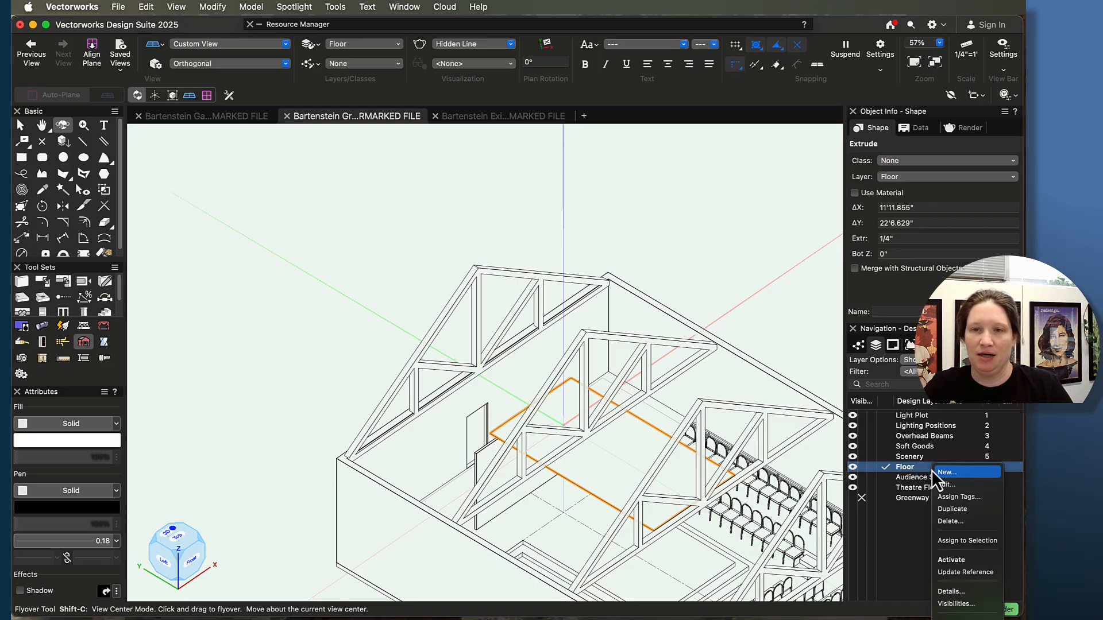
pyautogui.click(939, 490)
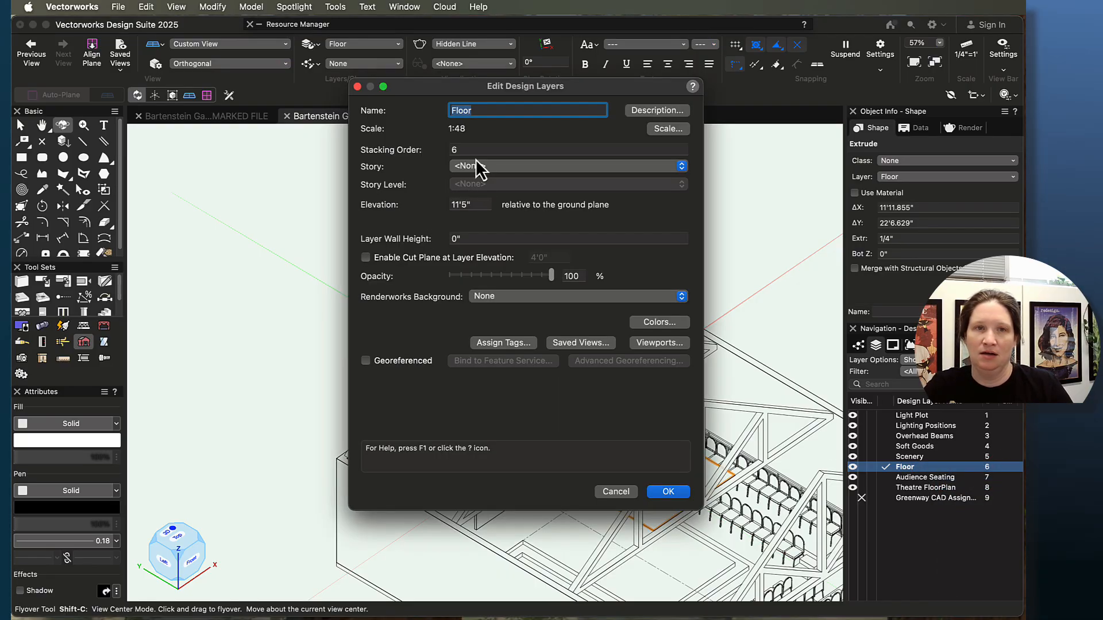
pyautogui.click(482, 205)
pyautogui.write('0')
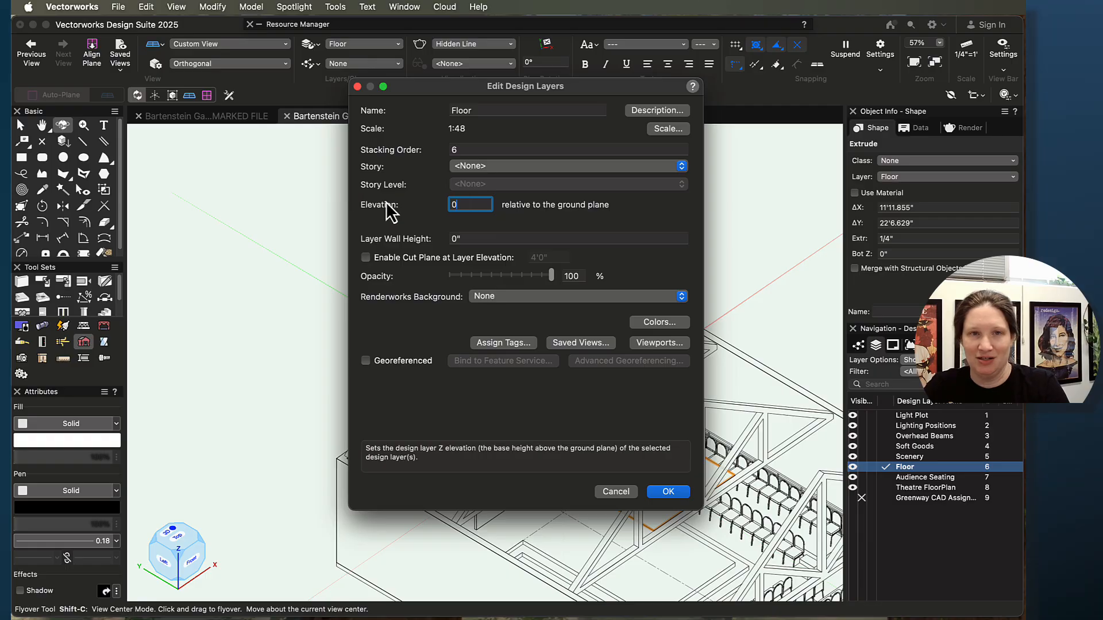
pyautogui.click(664, 493)
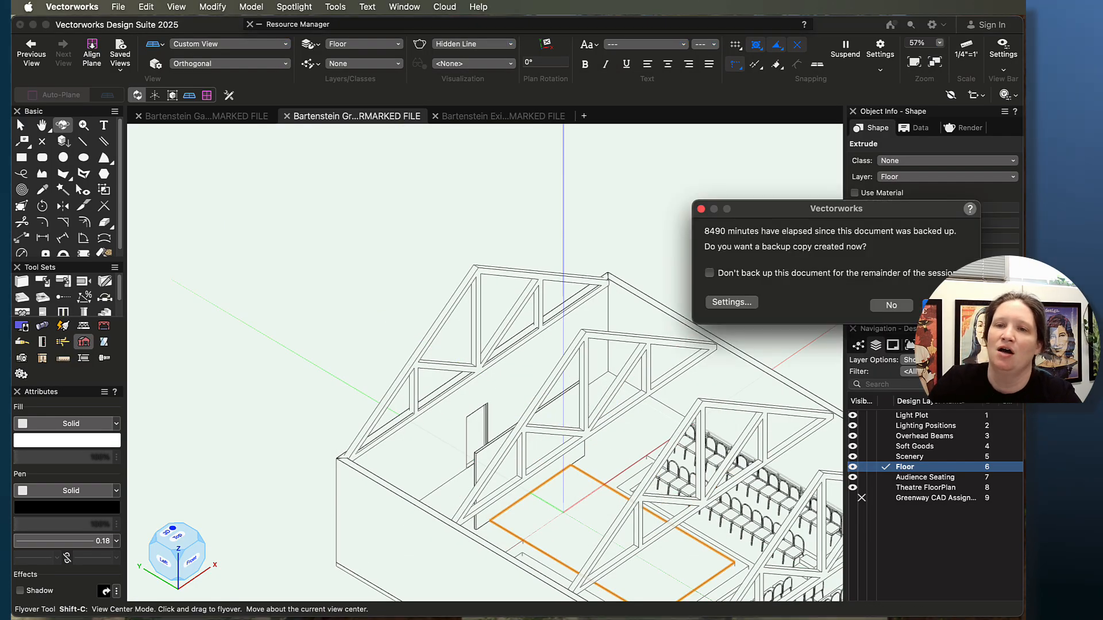
pyautogui.press('Return')
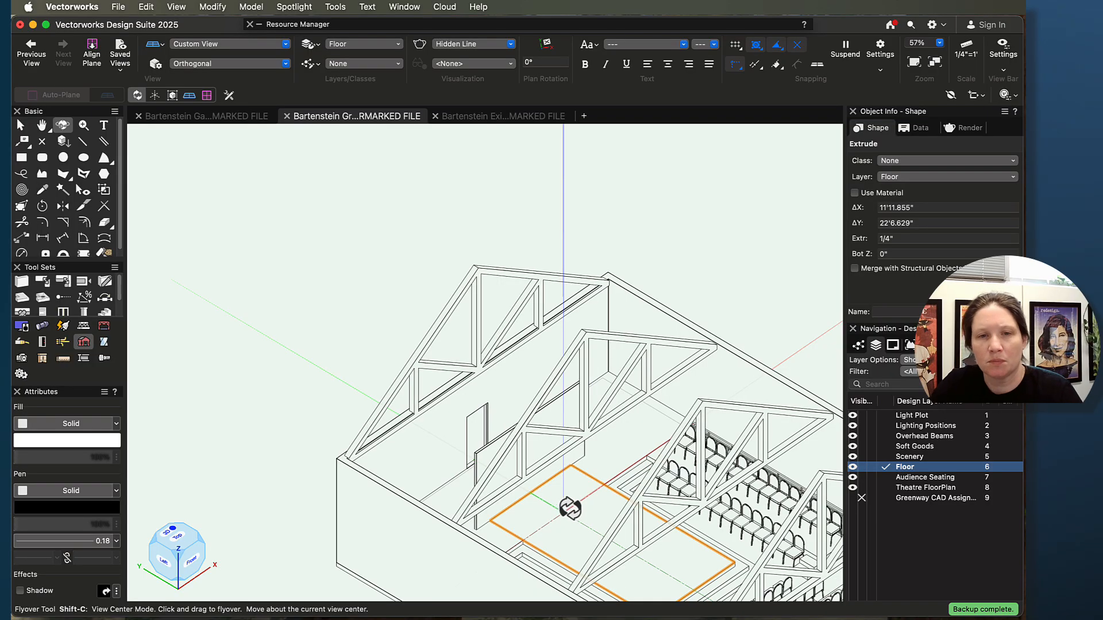
# Check the floor's position inside the theatre in 3D, switching the Theatre FloorPlan layer off and back on.
pyautogui.moveTo(592, 517); pyautogui.dragTo(543, 513)
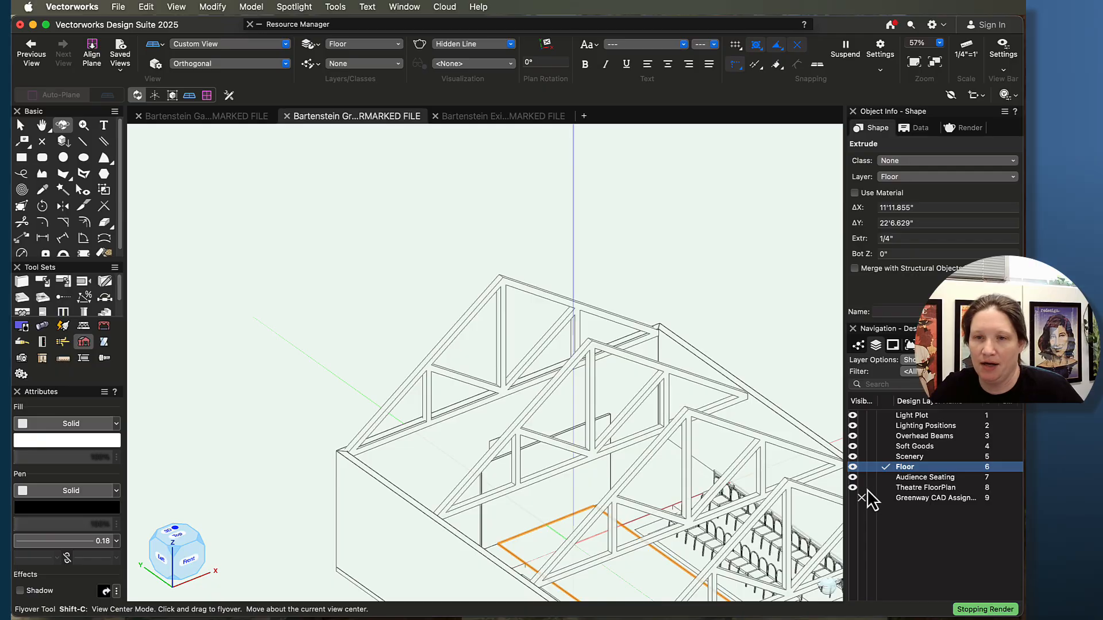
pyautogui.click(865, 488)
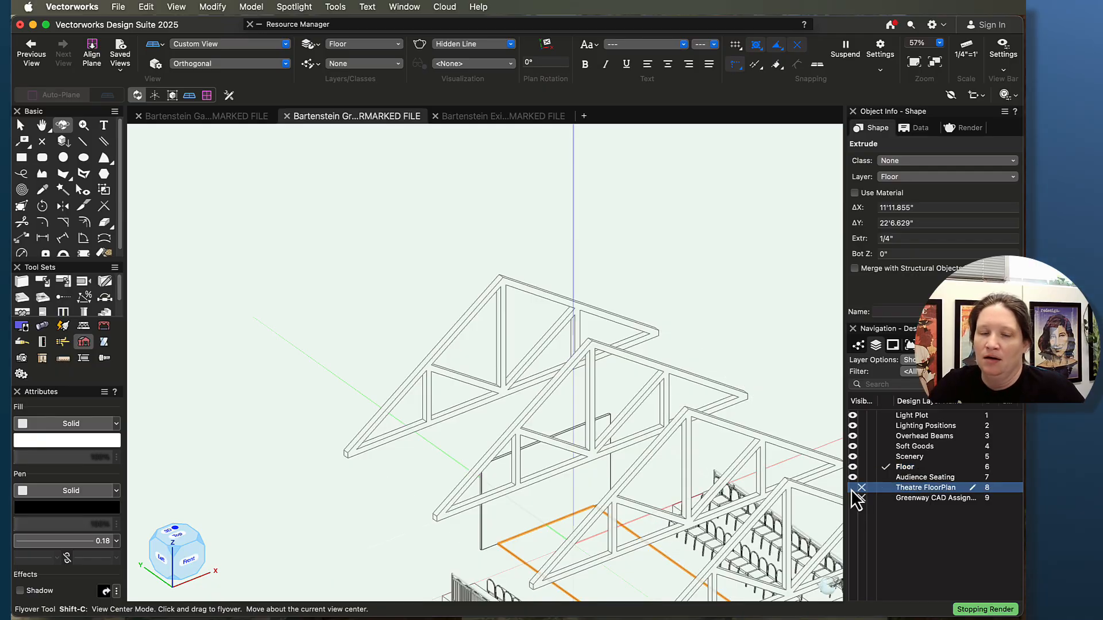
pyautogui.moveTo(722, 566); pyautogui.dragTo(687, 419)
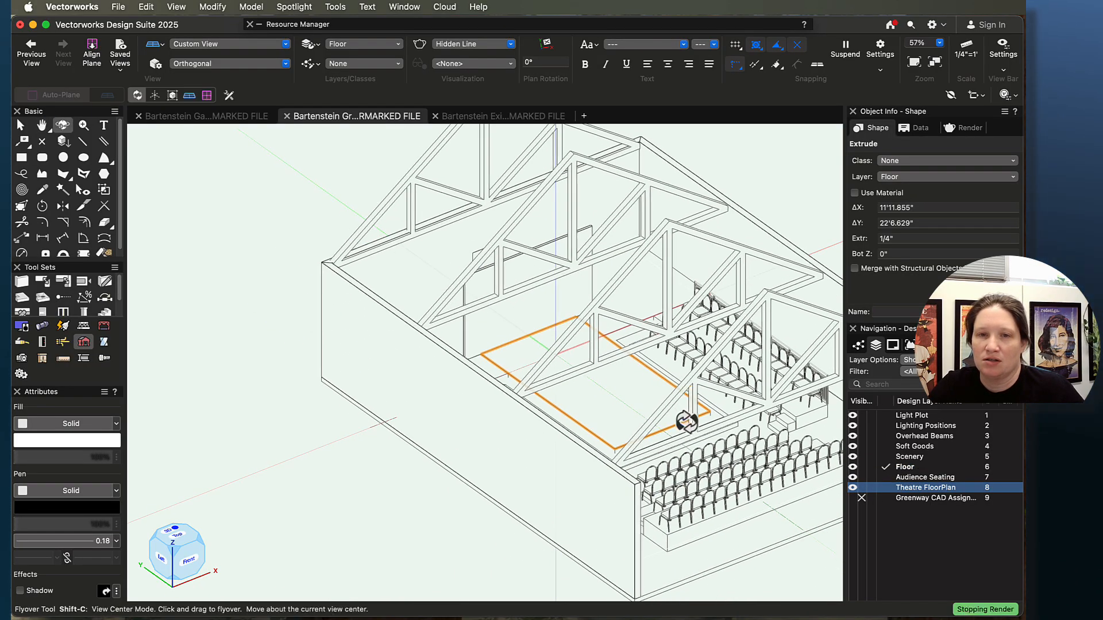
pyautogui.moveTo(767, 481); pyautogui.dragTo(681, 446)
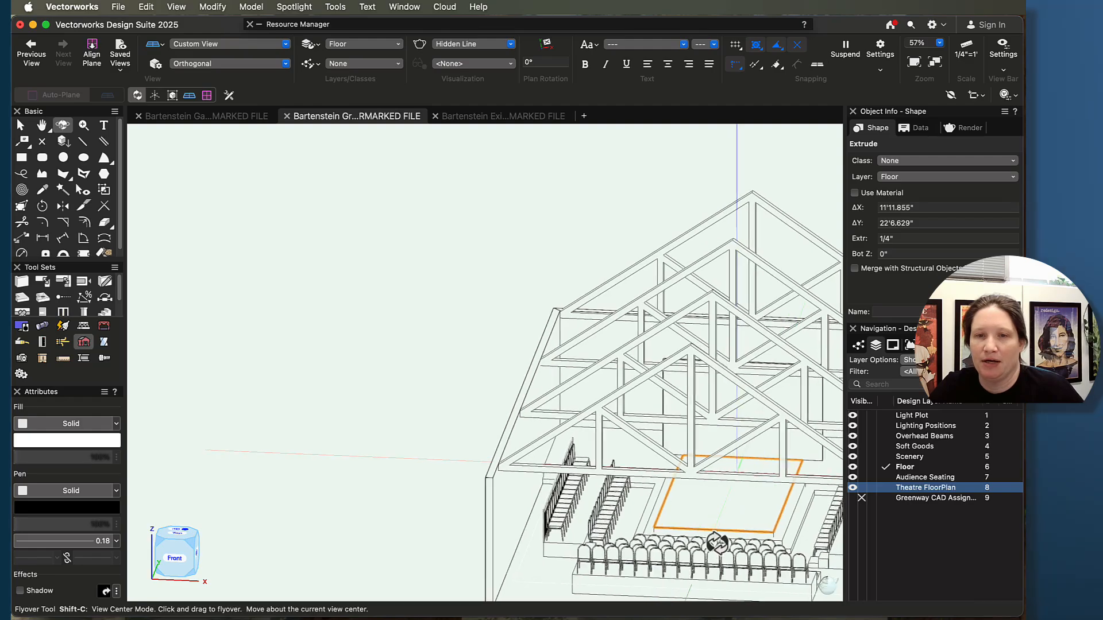
pyautogui.scroll(6, 714, 540)
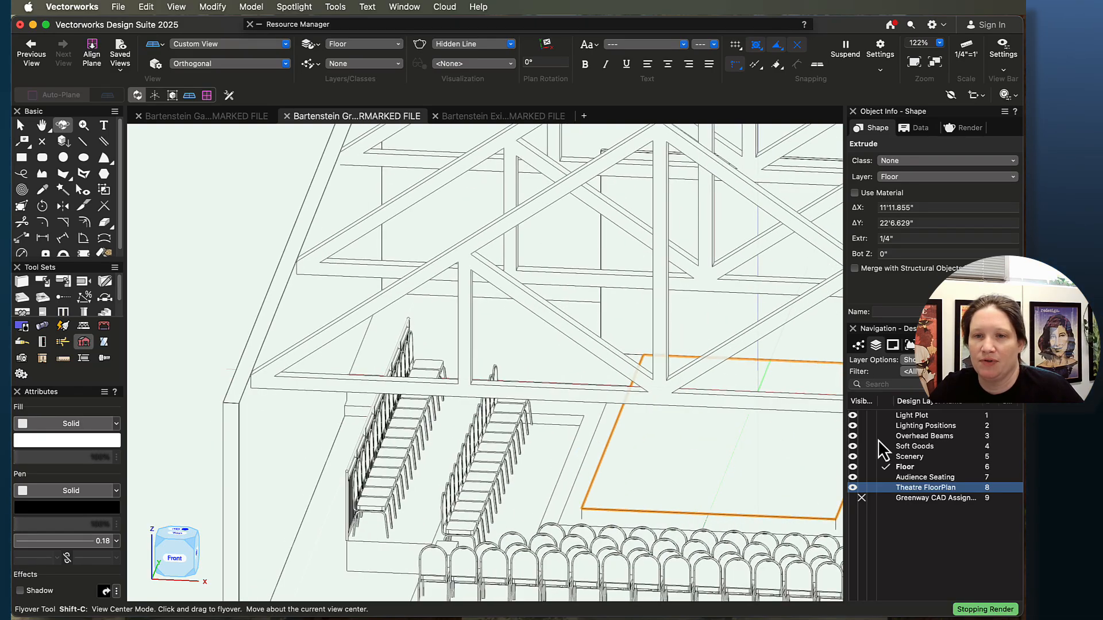
# Hide the Overhead Beams layer and inspect the extruded floor against the flat and the seating in 3D.
pyautogui.click(862, 436)
pyautogui.moveTo(611, 456); pyautogui.dragTo(526, 468)
pyautogui.scroll(5, 669, 388)
pyautogui.moveTo(705, 392); pyautogui.dragTo(566, 403)
pyautogui.moveTo(606, 395)
pyautogui.mouseDown()
pyautogui.moveTo(618, 388)
pyautogui.moveTo(599, 390)
pyautogui.mouseUp()
pyautogui.scroll(-5, 664, 394)
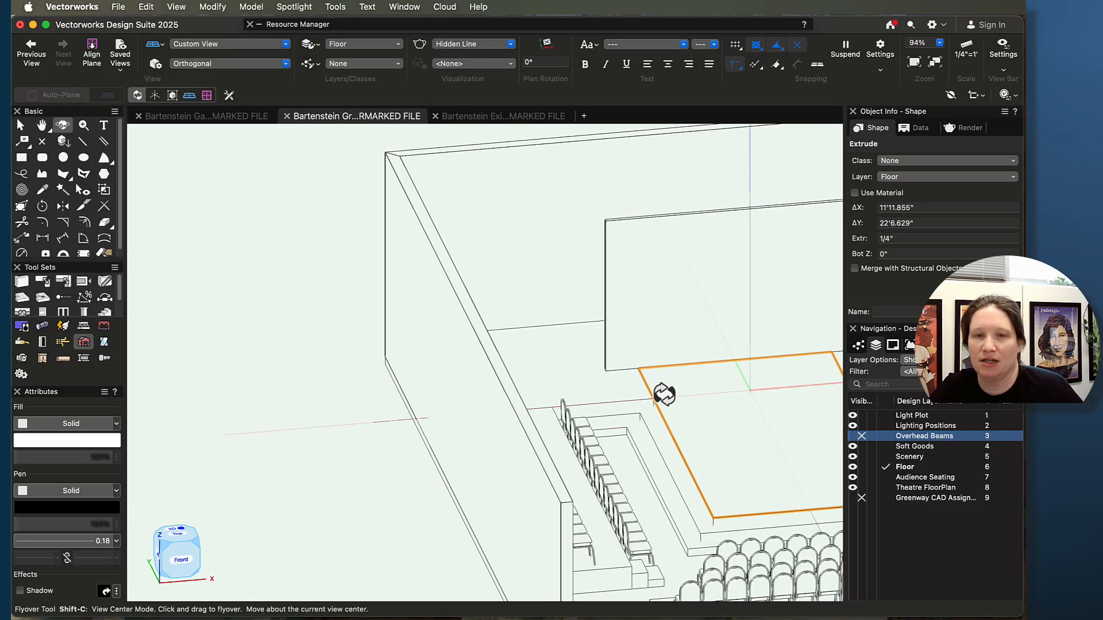
pyautogui.moveTo(719, 426); pyautogui.dragTo(537, 310)
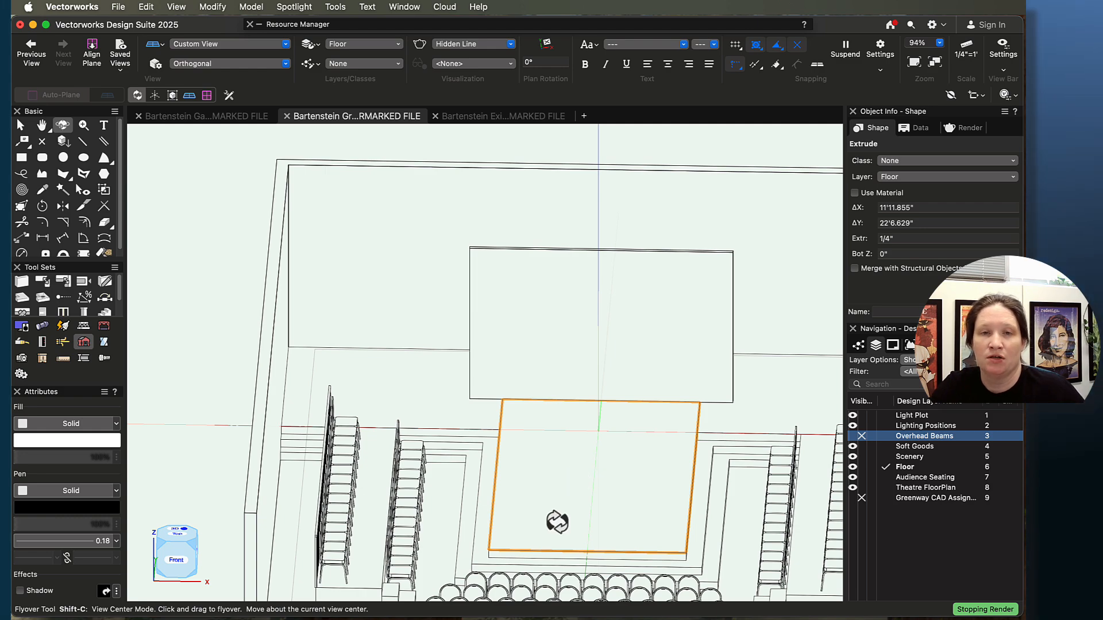
# Return to Top/Plan, activate the Soft Goods tool and make the "Greenway CAD Assign..." layer visible as a reference.
pyautogui.press('super+5')
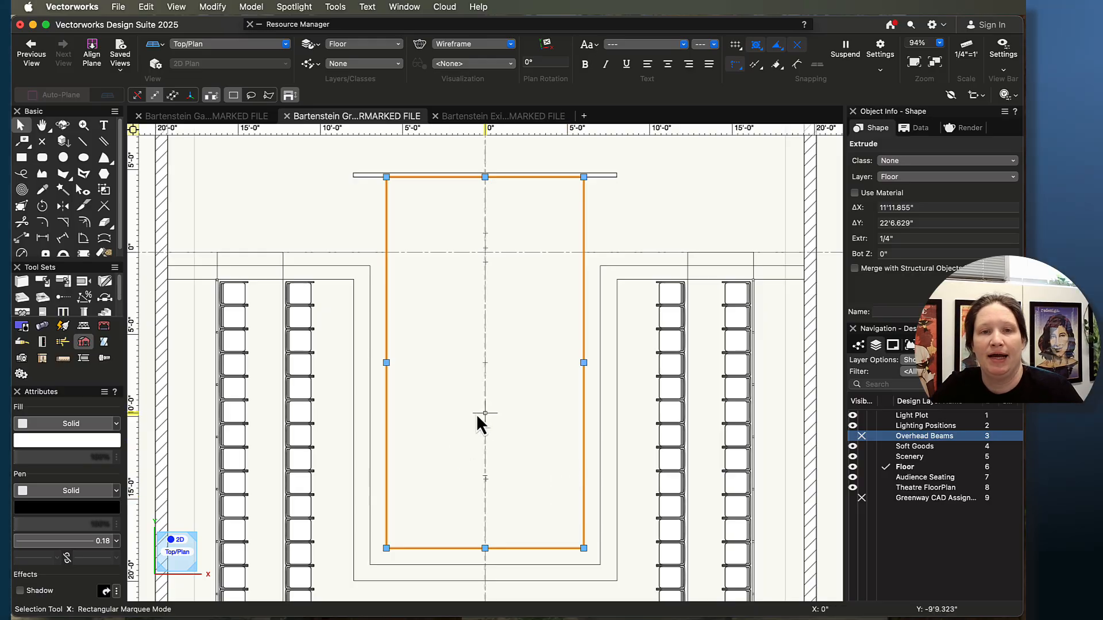
pyautogui.moveTo(467, 450); pyautogui.dragTo(510, 453, button='middle')
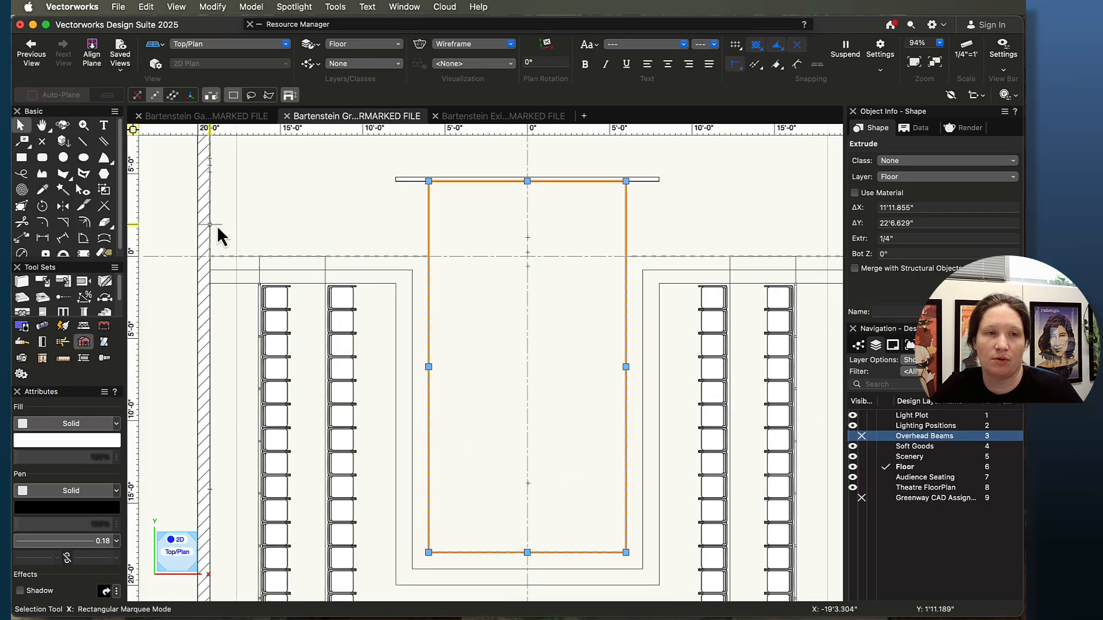
pyautogui.click(106, 329)
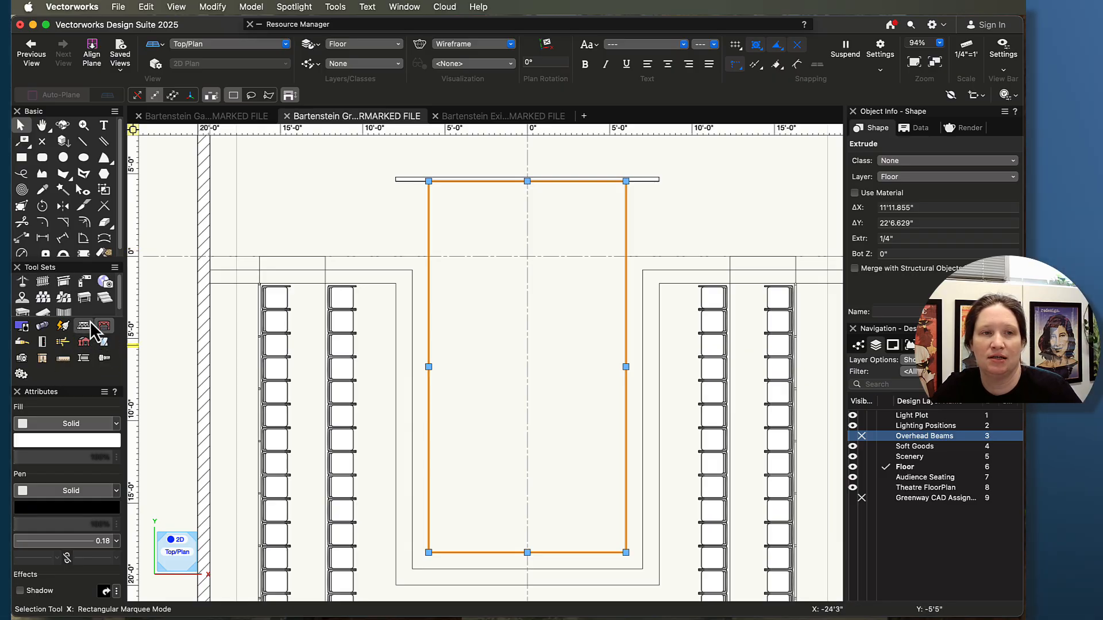
pyautogui.click(42, 280)
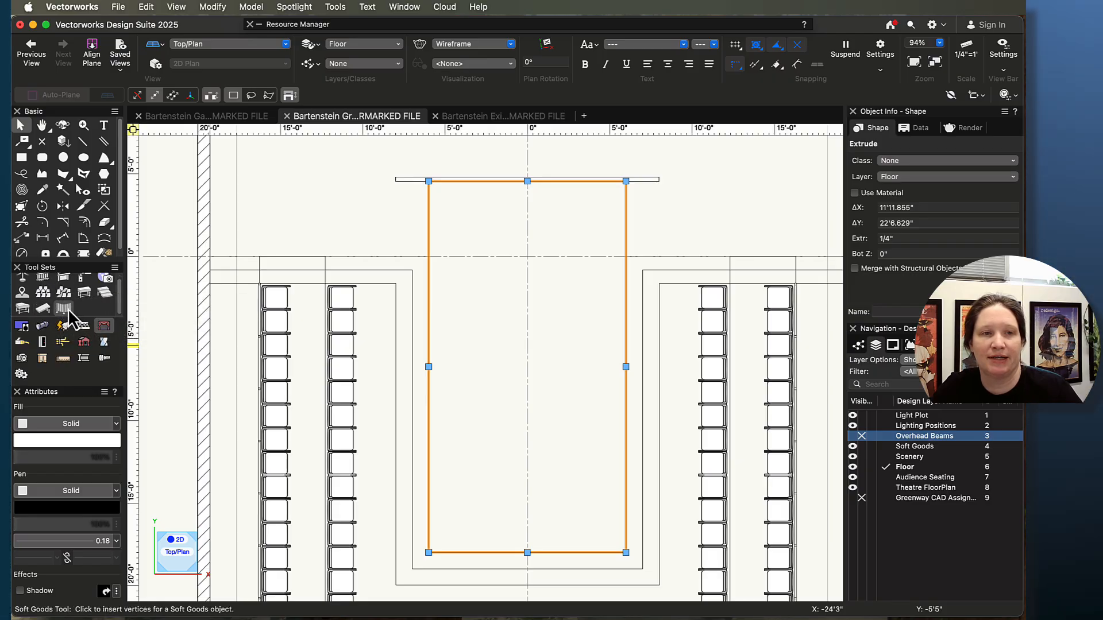
pyautogui.click(67, 309)
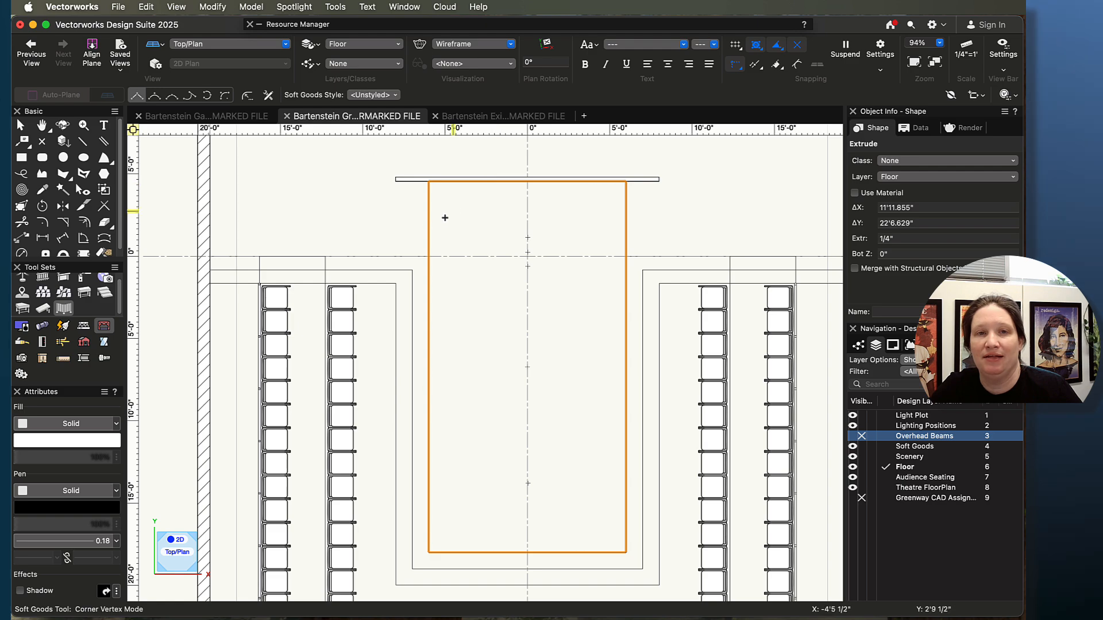
pyautogui.scroll(-2, 339, 211)
pyautogui.moveTo(609, 224); pyautogui.dragTo(603, 322, button='middle')
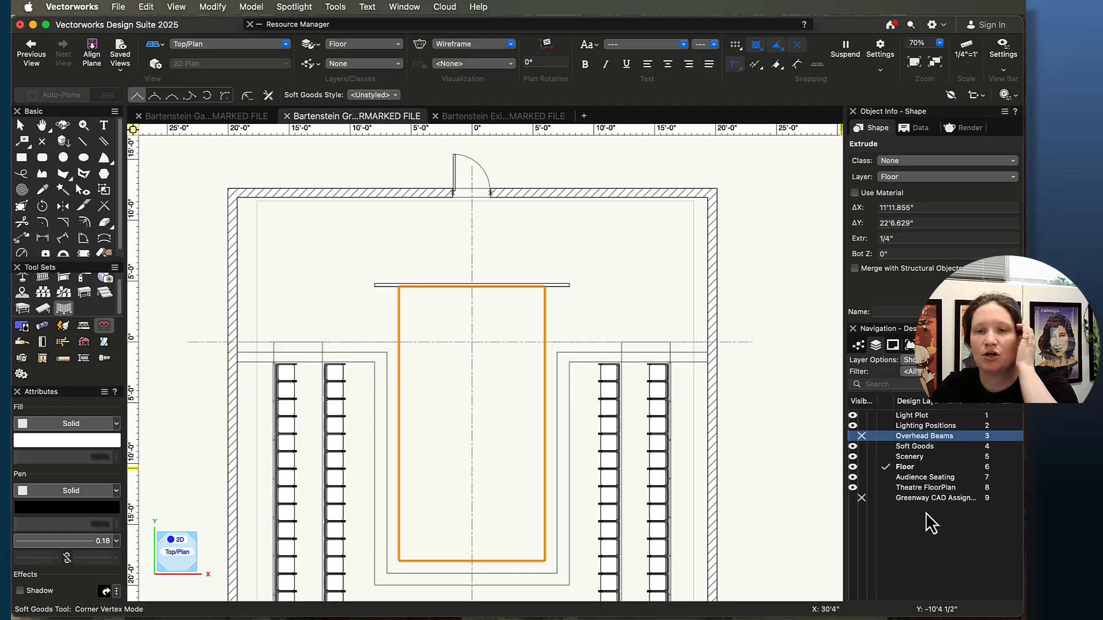
pyautogui.click(855, 498)
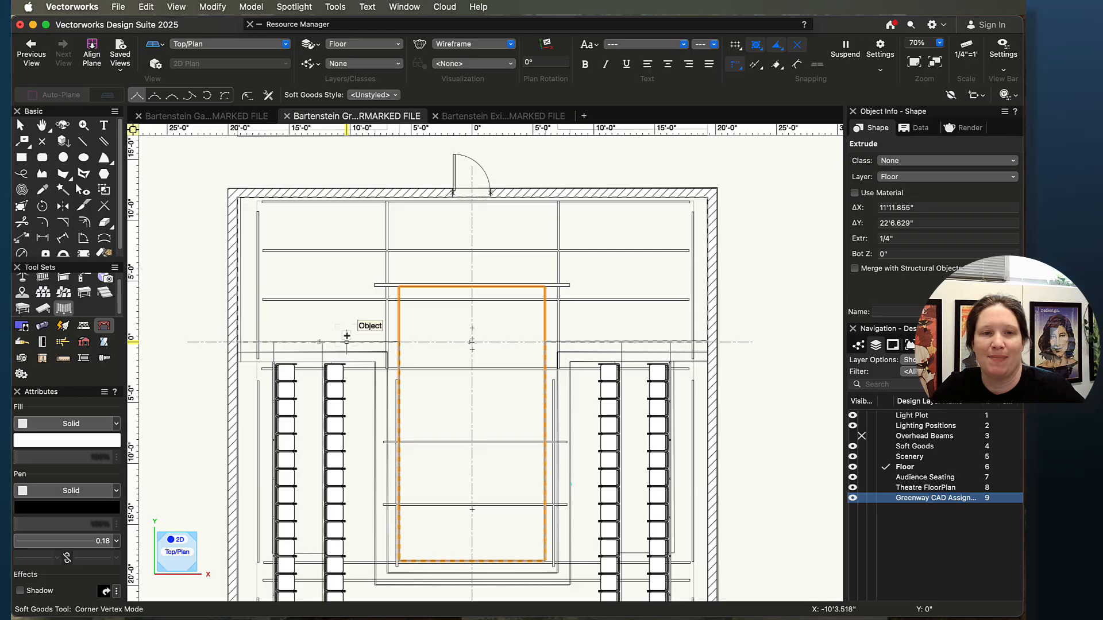
# Draw a horizontal soft goods run about 12' long just downstage of the flat, from about 7' off centre out towards the side wall.
pyautogui.scroll(1, 344, 322)
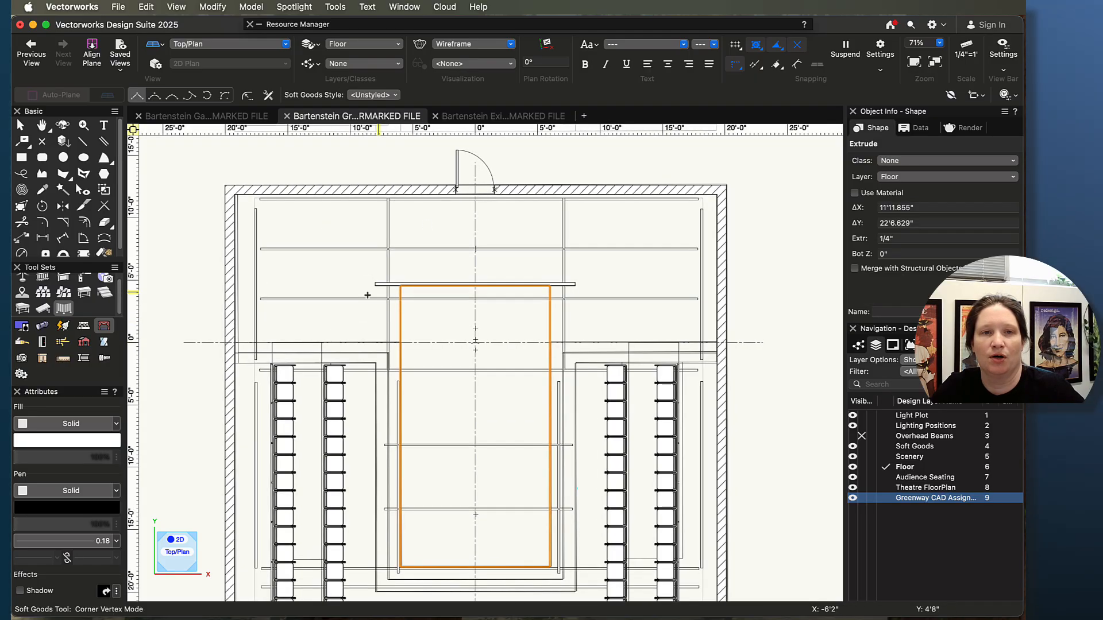
pyautogui.scroll(5, 379, 319)
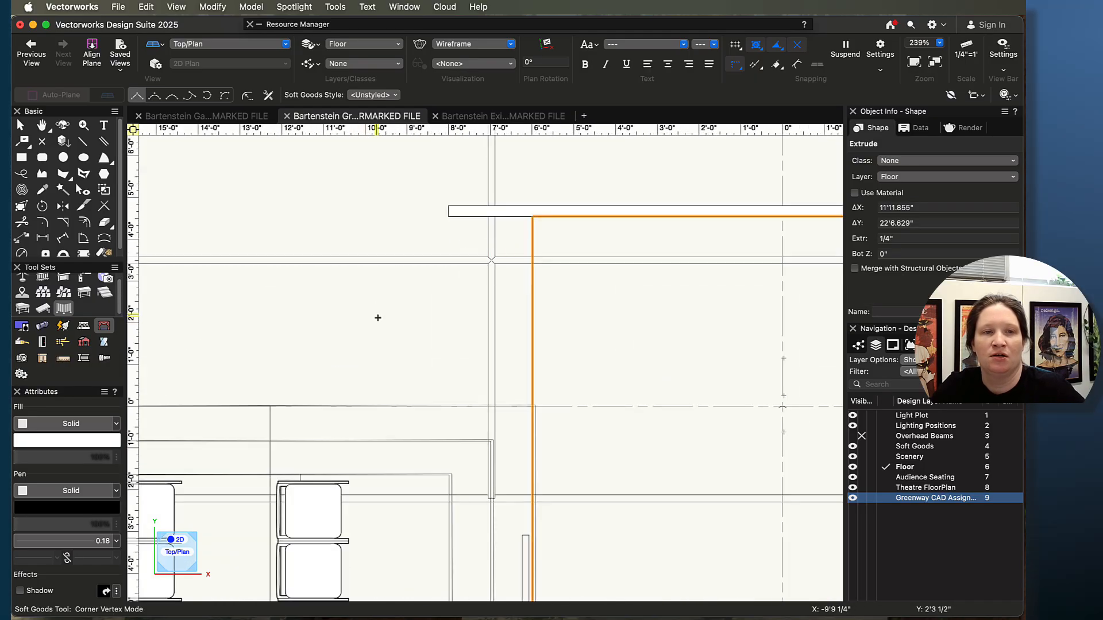
pyautogui.scroll(-3, 376, 317)
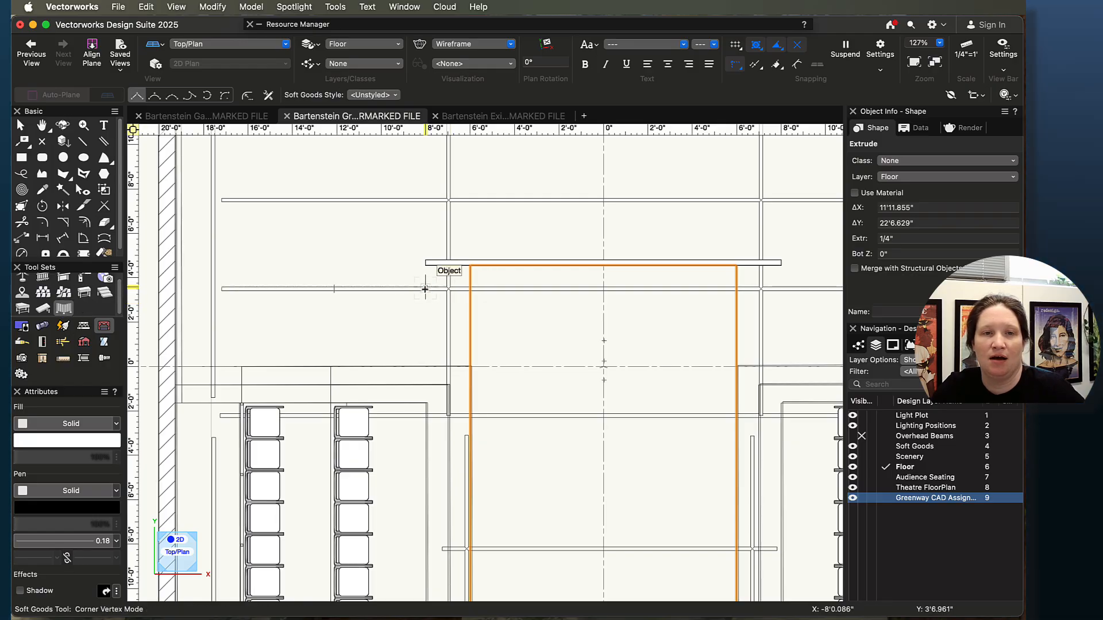
pyautogui.click(449, 288)
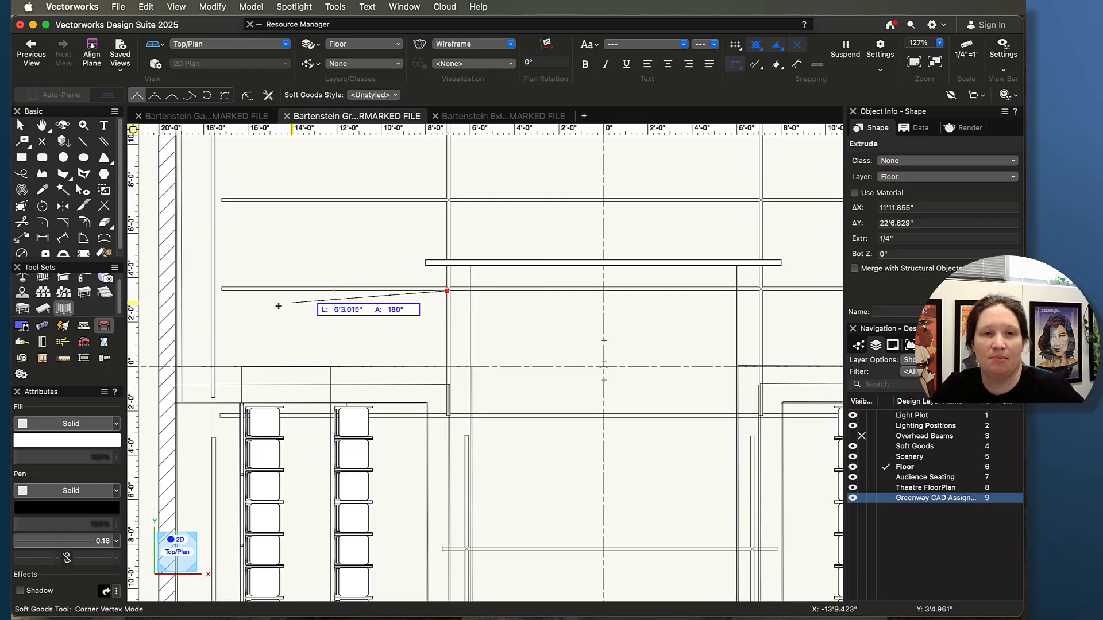
pyautogui.click(183, 291)
pyautogui.click(182, 290)
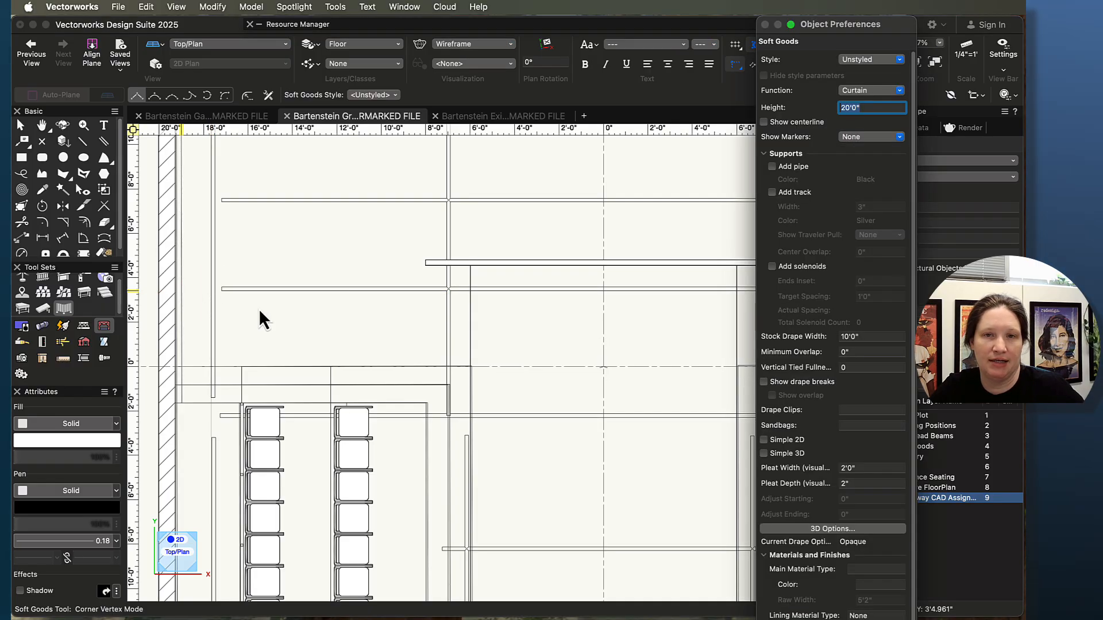
# Resize and reposition the Soft Goods object preferences dialog so it fits on screen with its confirmation controls reachable.
pyautogui.doubleClick(824, 26)
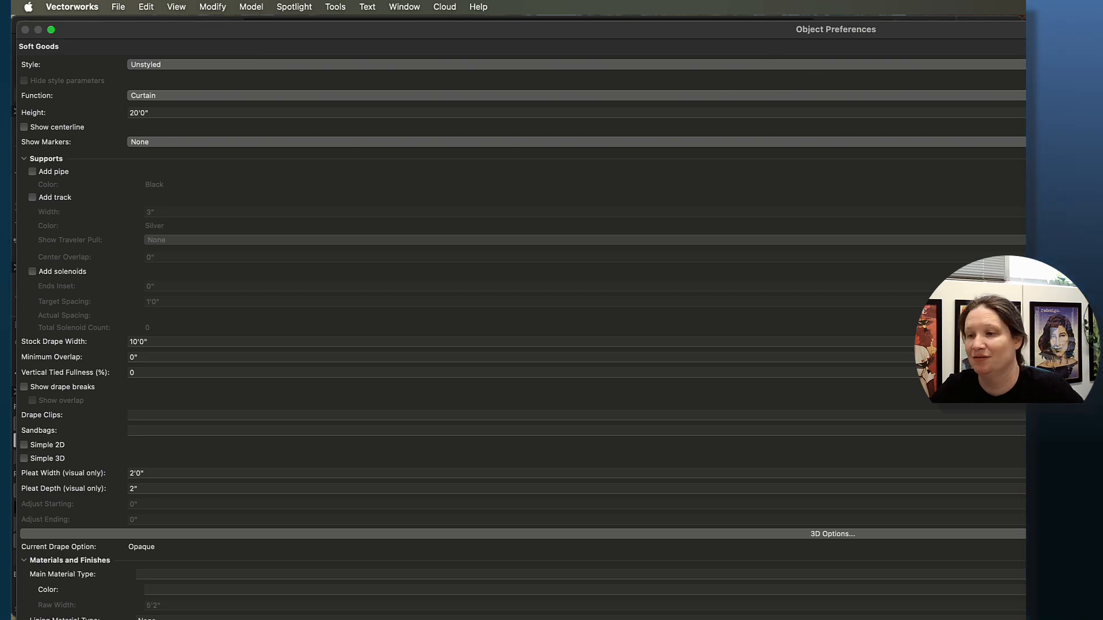
pyautogui.moveTo(1025, 617)
pyautogui.mouseDown()
pyautogui.moveTo(749, 537)
pyautogui.moveTo(732, 508)
pyautogui.moveTo(527, 467)
pyautogui.moveTo(320, 463)
pyautogui.mouseUp()
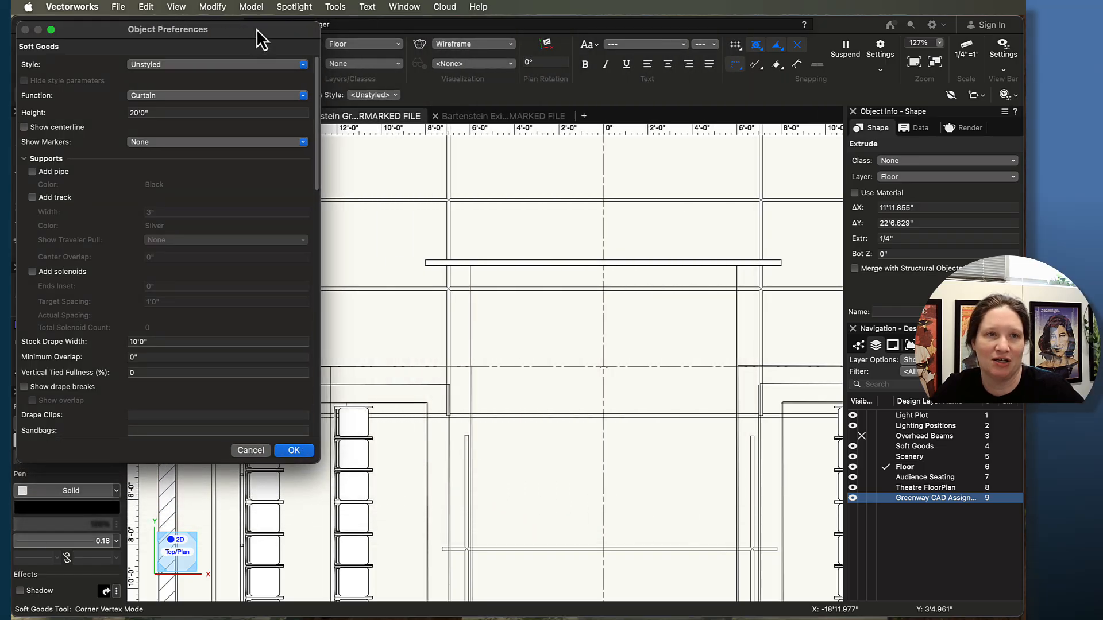
pyautogui.moveTo(257, 33); pyautogui.dragTo(546, 25)
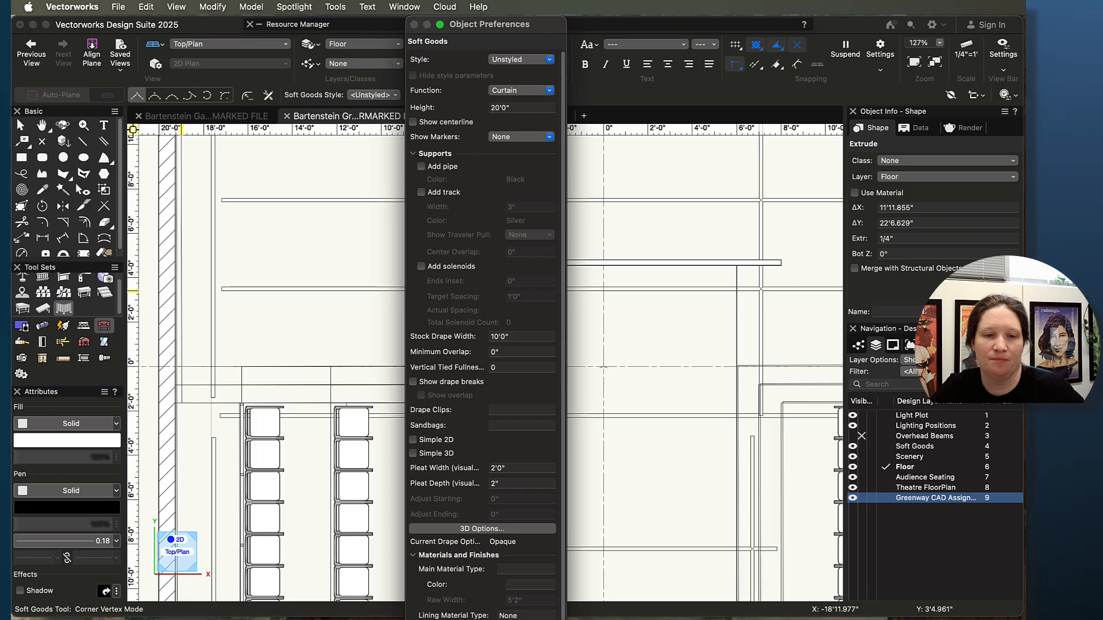
pyautogui.moveTo(408, 619); pyautogui.dragTo(430, 476)
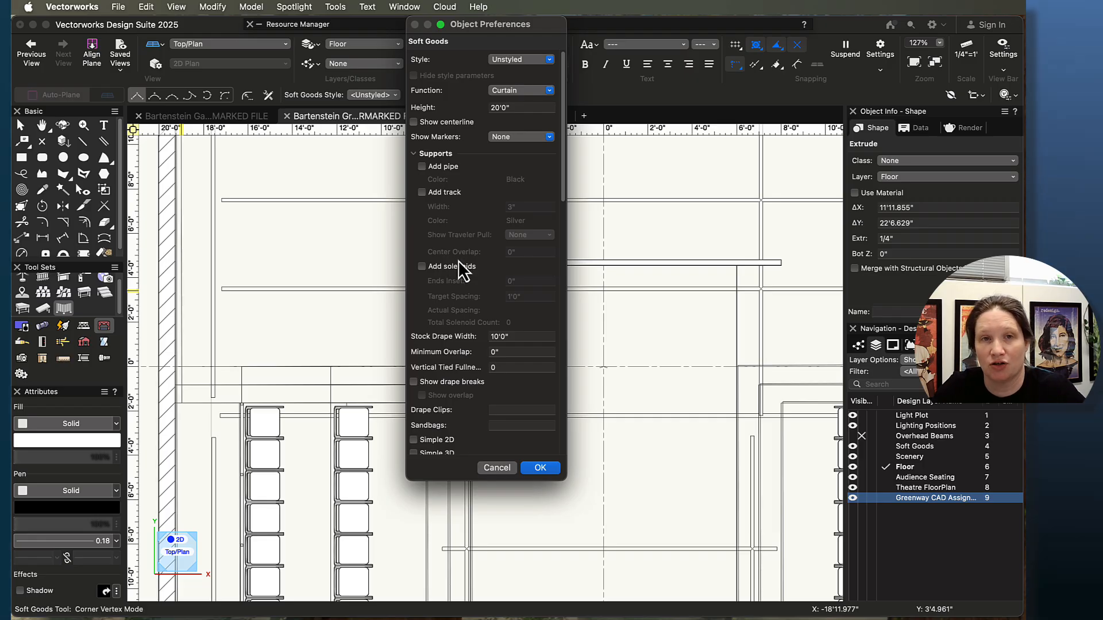
# Review the curtain's support, drape width and pleat settings, trying the pipe option on and off.
pyautogui.click(423, 167)
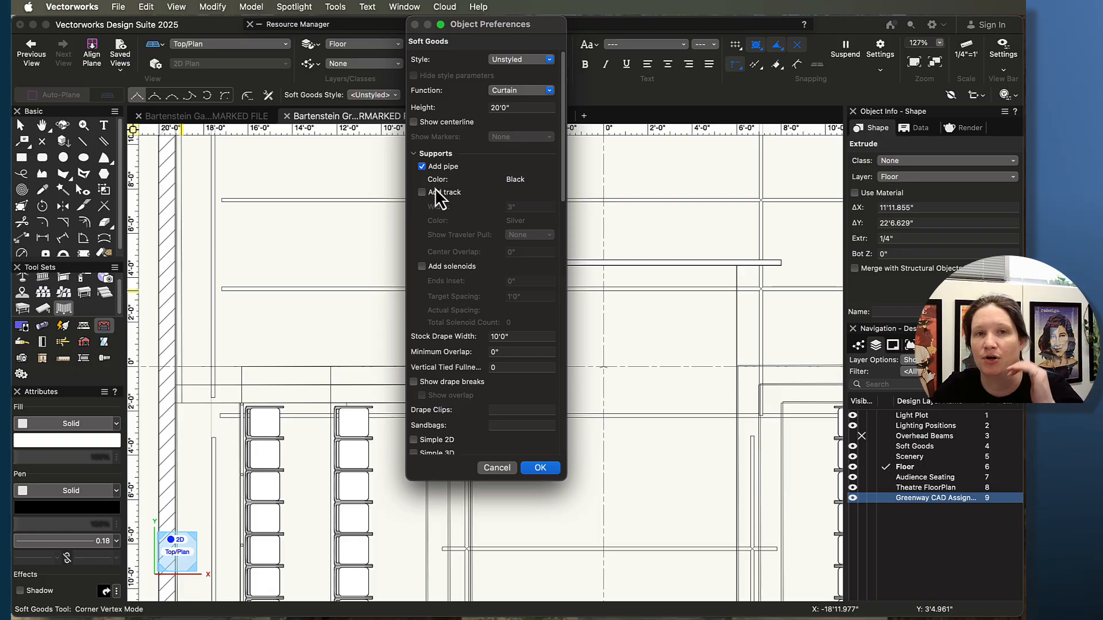
pyautogui.click(423, 166)
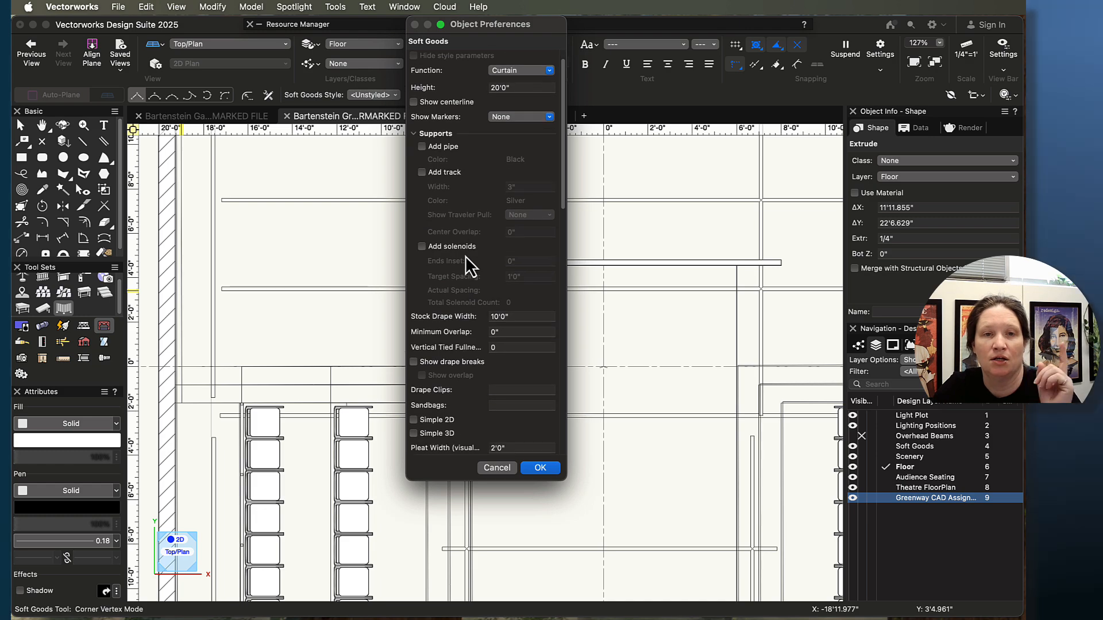
pyautogui.scroll(-3, 462, 265)
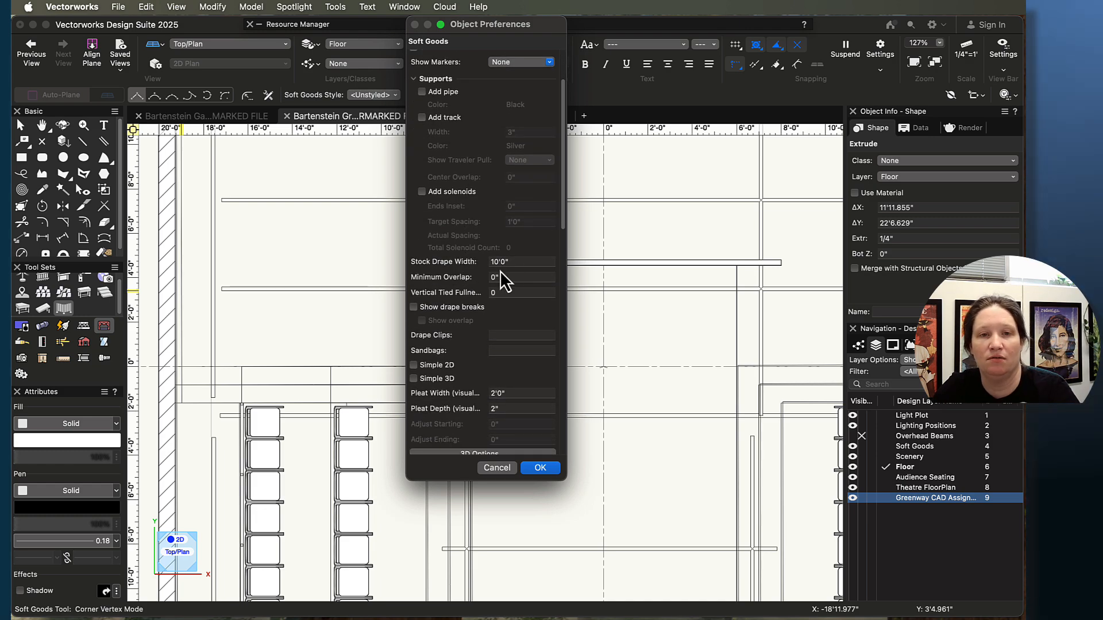
pyautogui.scroll(3, 474, 291)
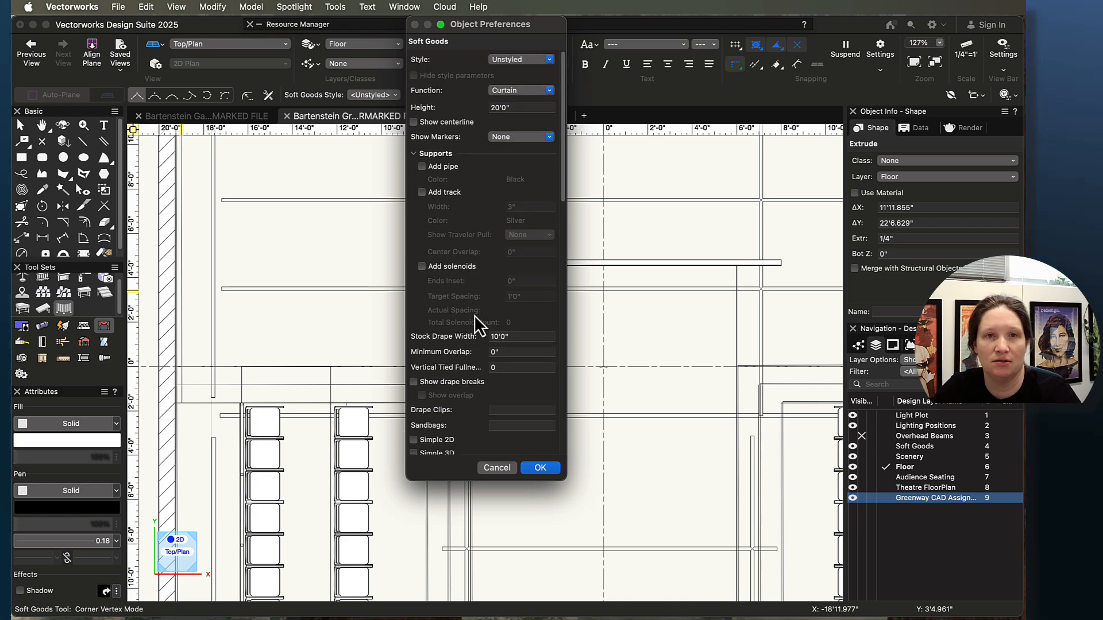
pyautogui.scroll(-1, 480, 388)
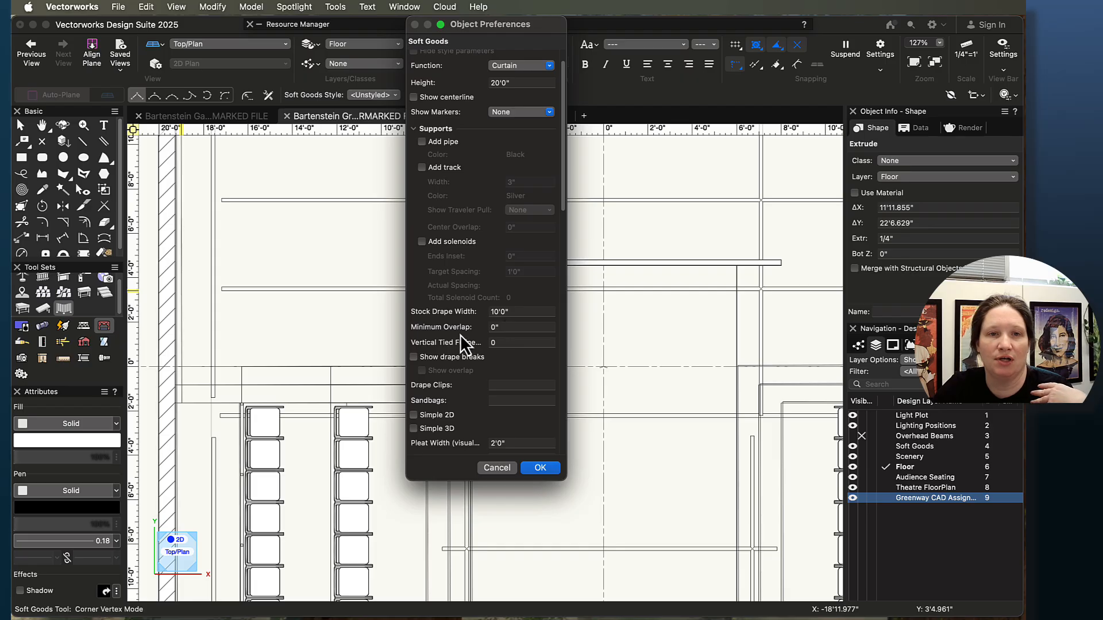
pyautogui.scroll(-4, 480, 278)
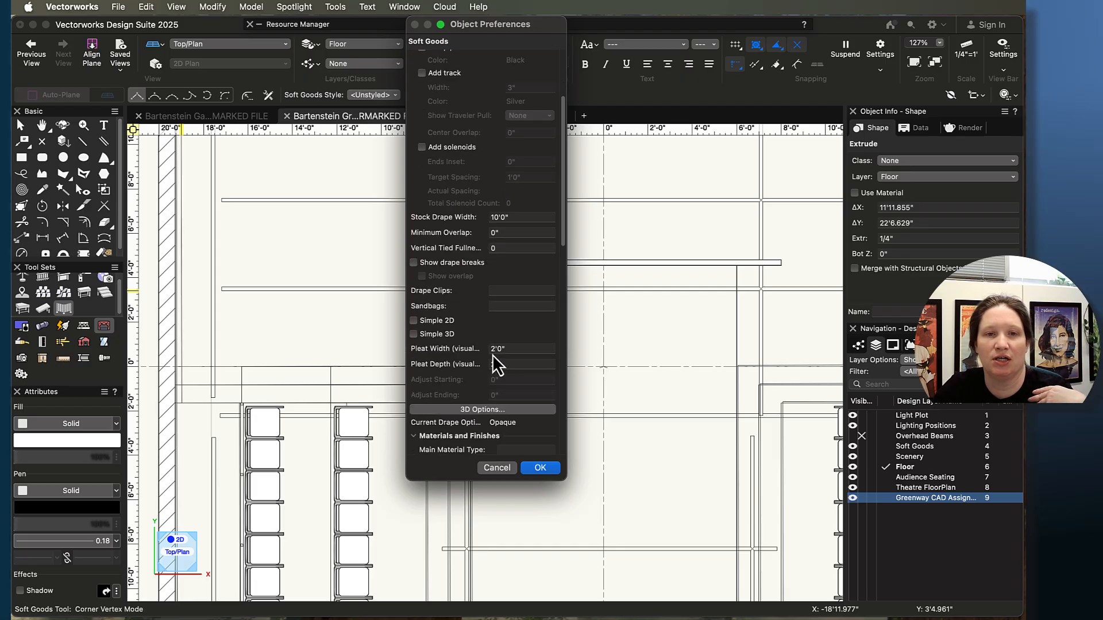
pyautogui.scroll(-2, 458, 357)
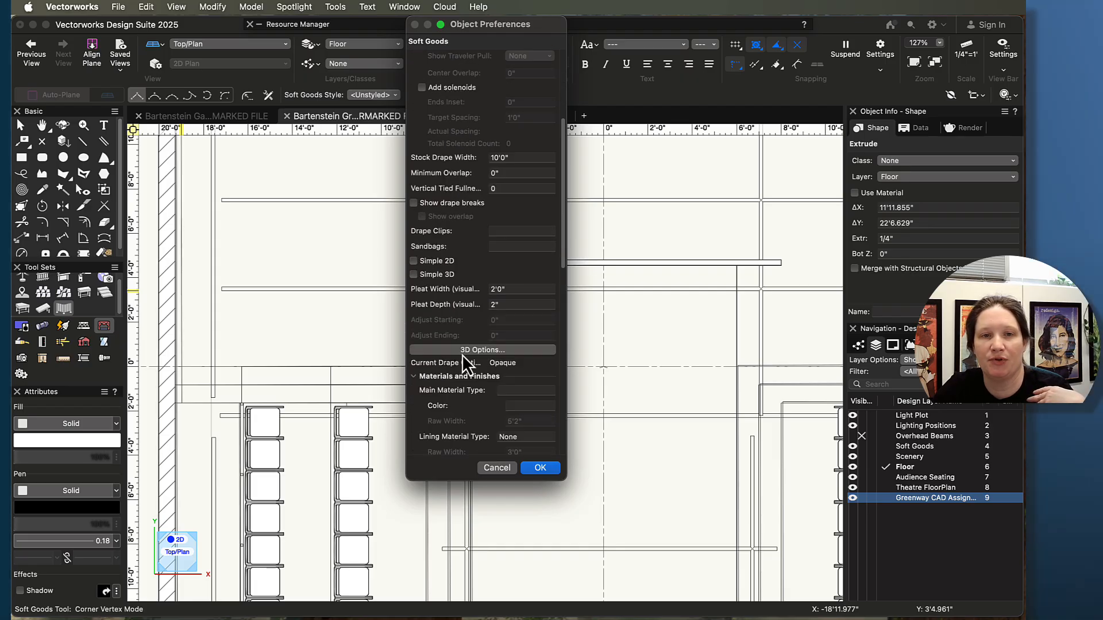
# Check the 3D curtain type and colour of the front drape line, accepting the Opaque option.
pyautogui.click(501, 350)
pyautogui.moveTo(726, 142); pyautogui.dragTo(480, 119)
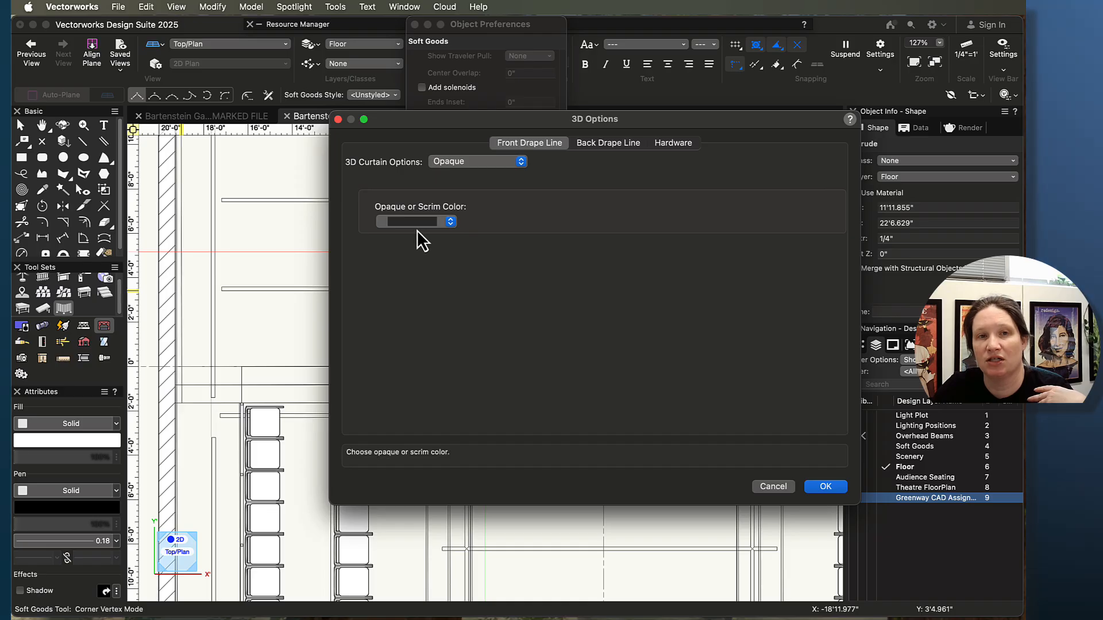
pyautogui.click(825, 486)
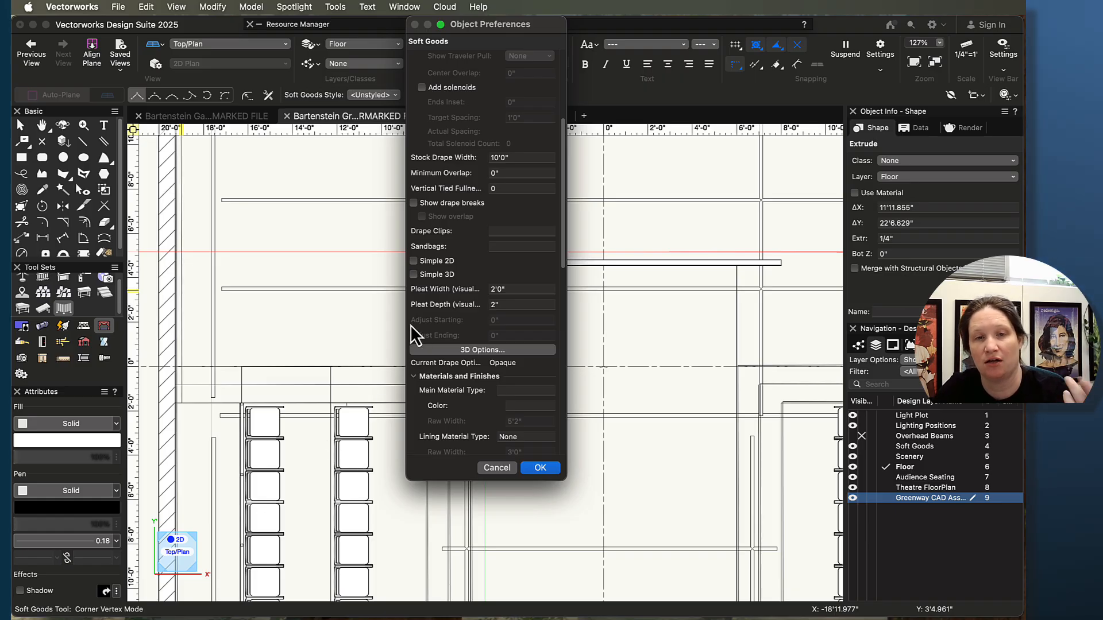
# Review the soft goods' material, finish, weight and load settings and accept the preferences to create the curtain.
pyautogui.scroll(-4, 438, 386)
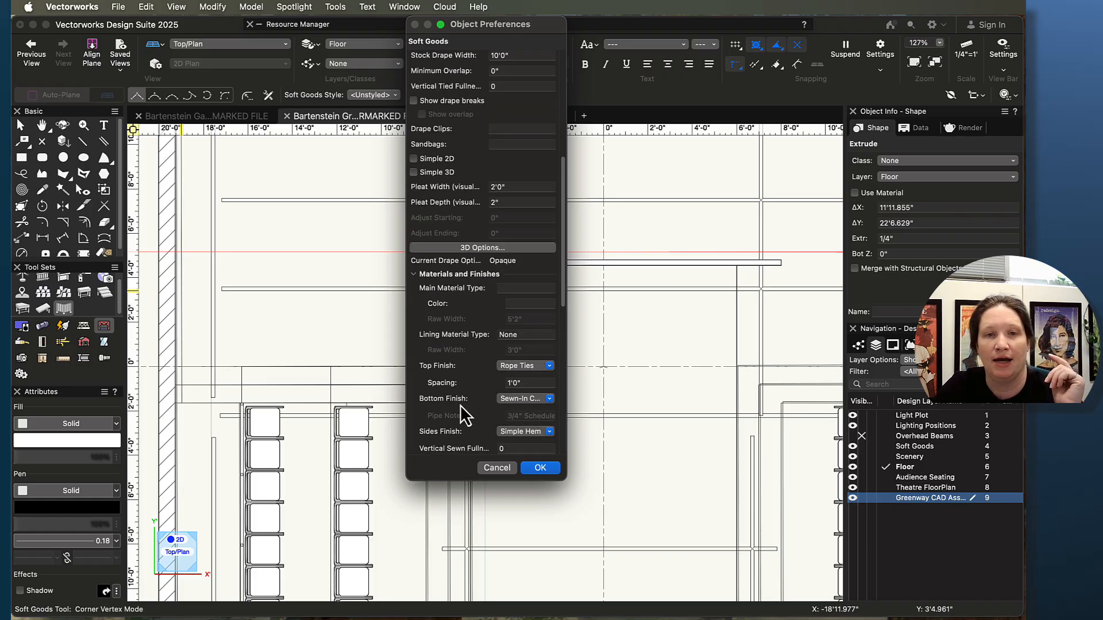
pyautogui.scroll(-4, 461, 405)
pyautogui.scroll(-10, 477, 399)
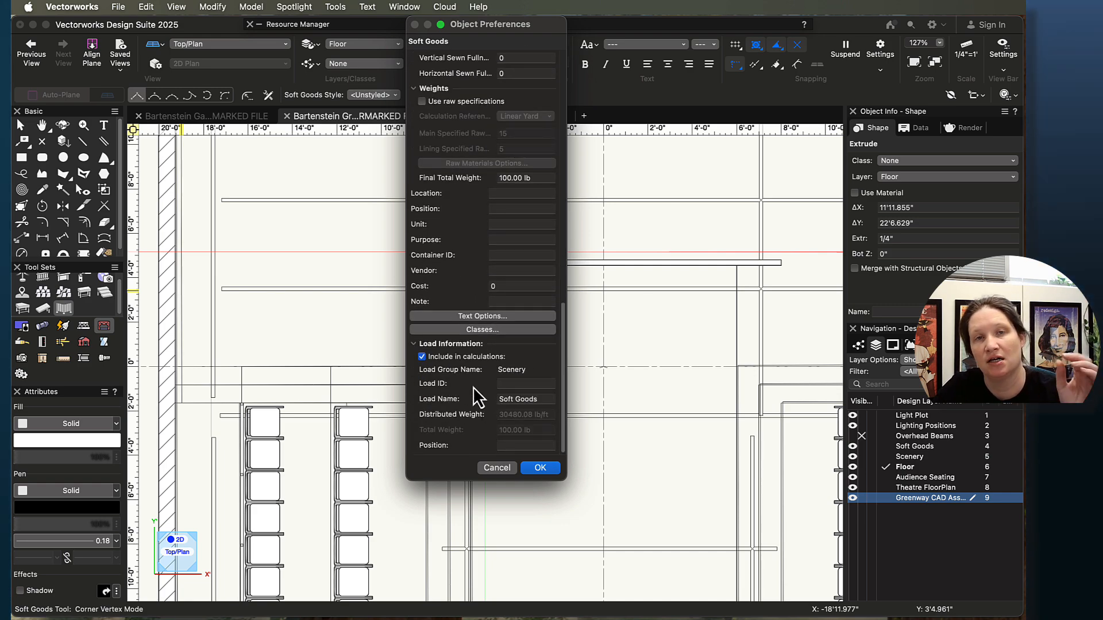
pyautogui.scroll(13, 473, 385)
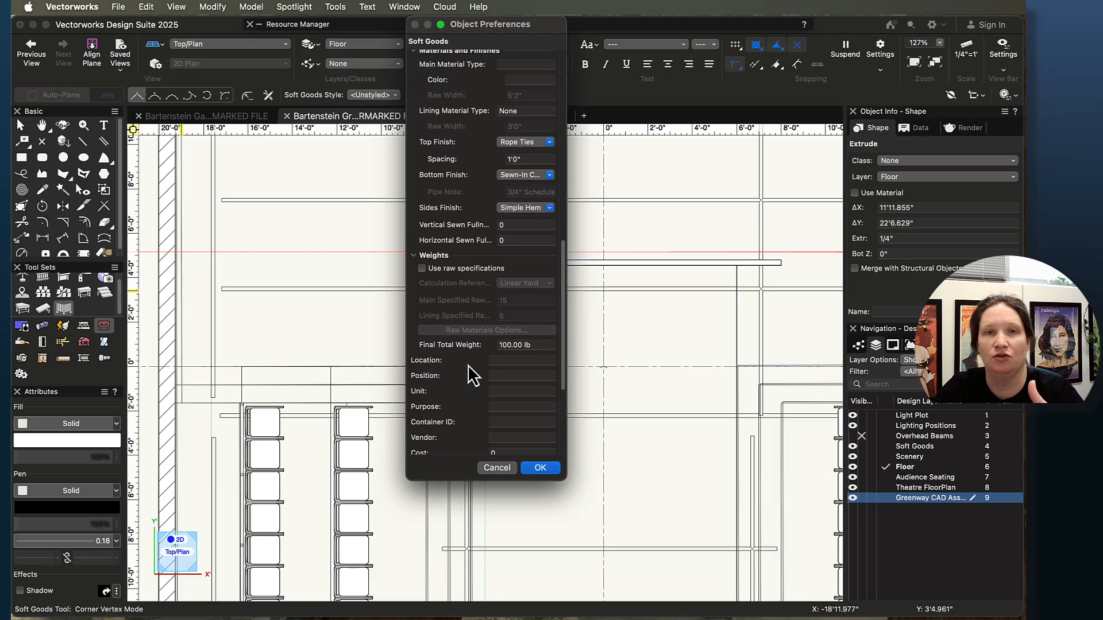
pyautogui.scroll(10, 467, 367)
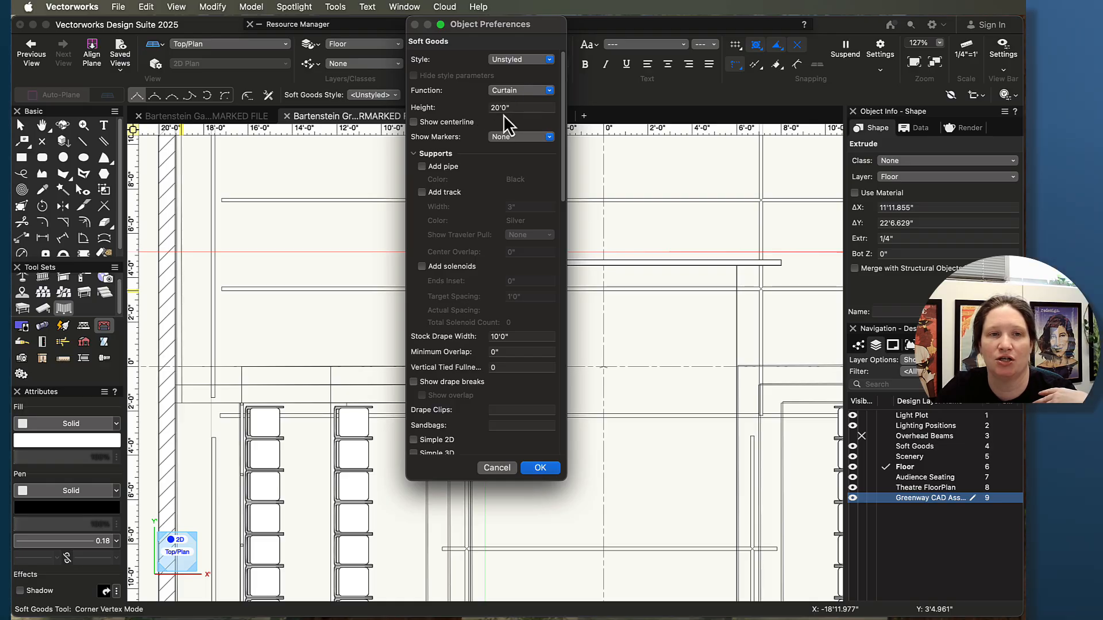
pyautogui.click(540, 468)
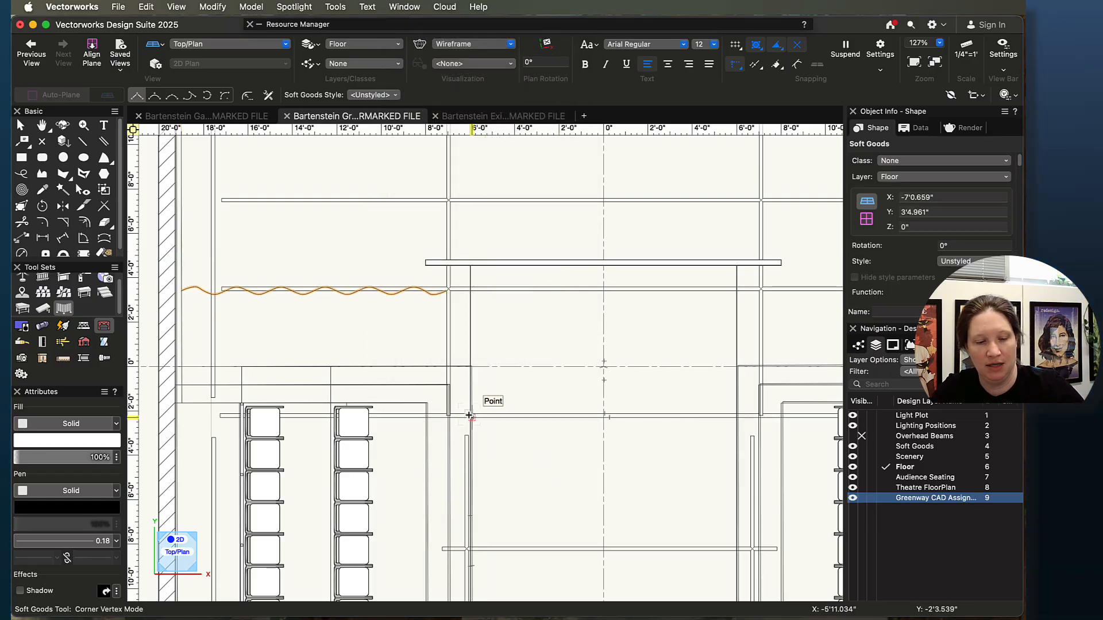
# Inspect the curtain's height against the theatre walls in 3D and return to Top/Plan.
pyautogui.hotkey('shift', 'c')
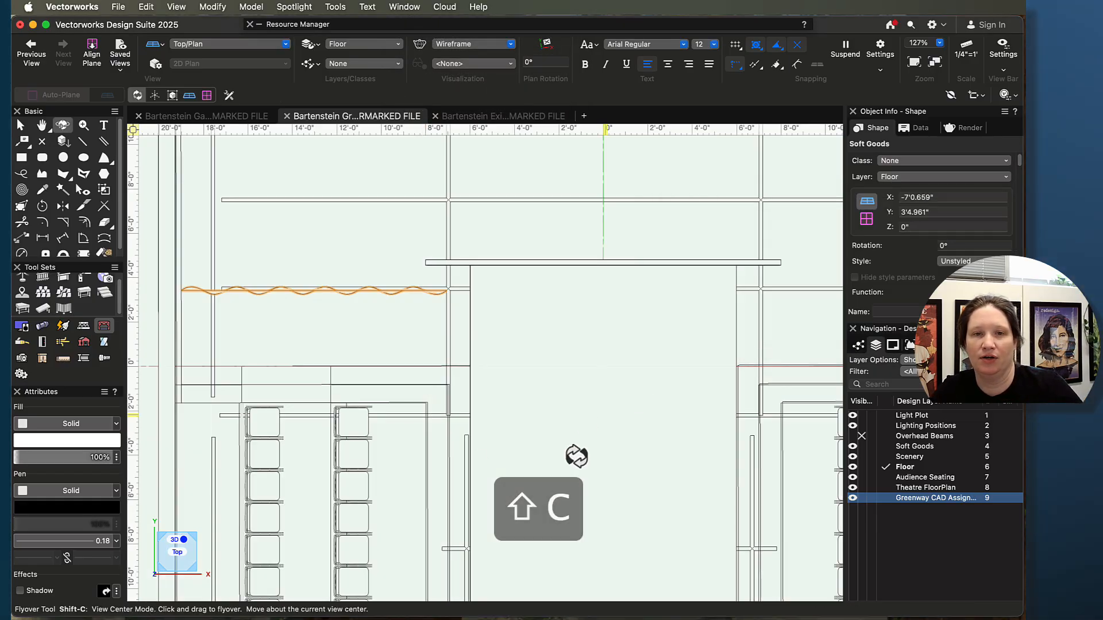
pyautogui.moveTo(577, 456)
pyautogui.mouseDown()
pyautogui.moveTo(519, 416)
pyautogui.moveTo(534, 322)
pyautogui.moveTo(448, 322)
pyautogui.mouseUp()
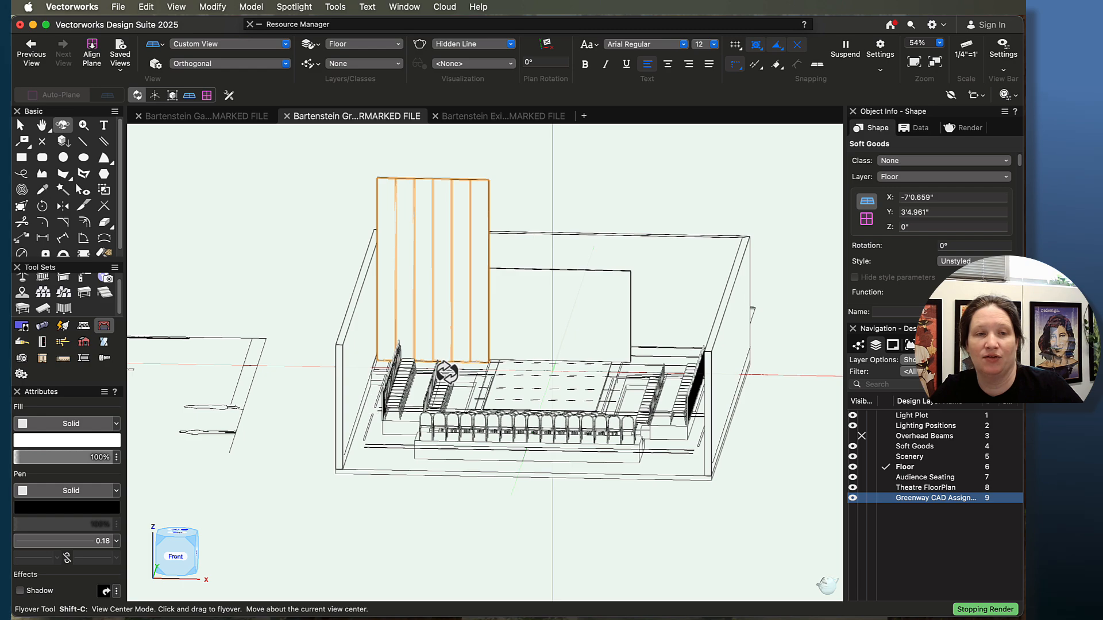
pyautogui.moveTo(446, 373); pyautogui.dragTo(530, 389, button='middle')
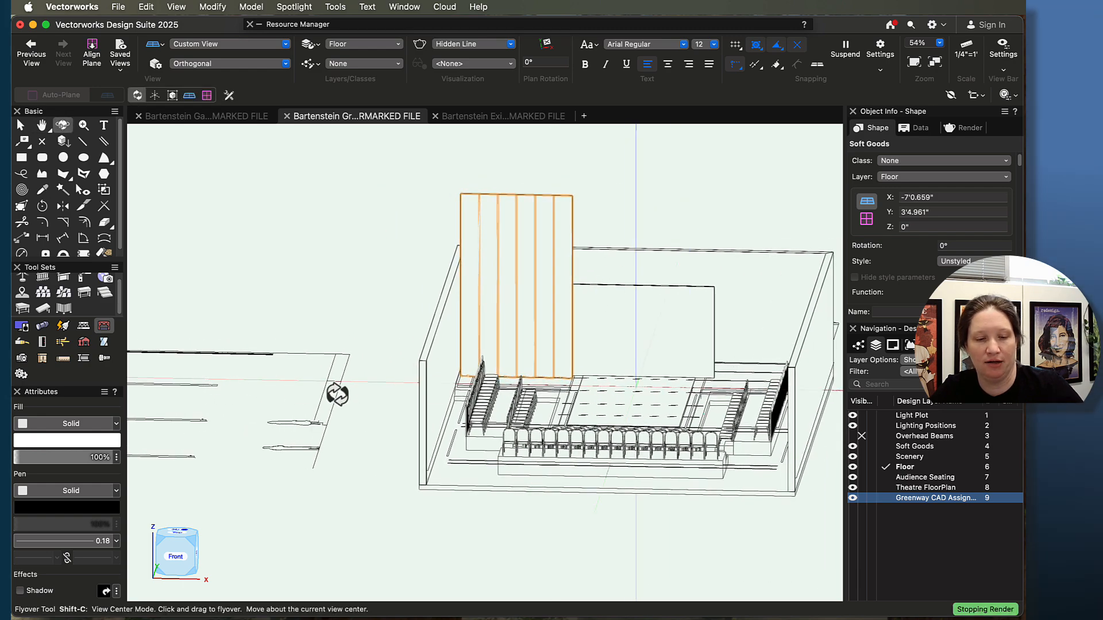
pyautogui.press('super+5')
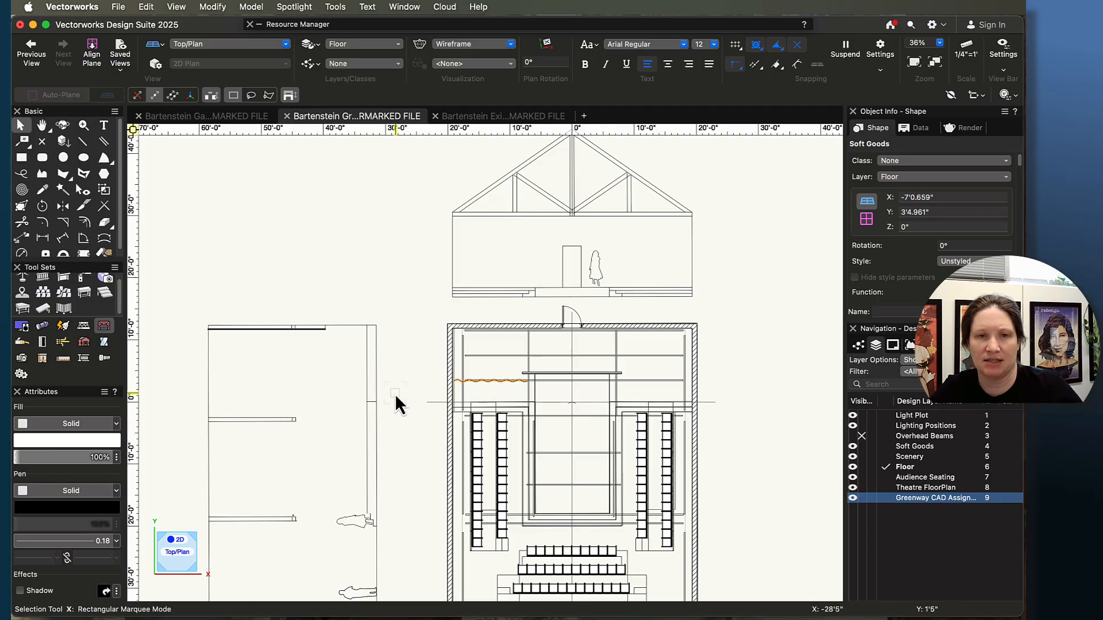
# Measure the side wall's height on the section drawing with a constrained linear dimension and delete that dimension.
pyautogui.click(42, 238)
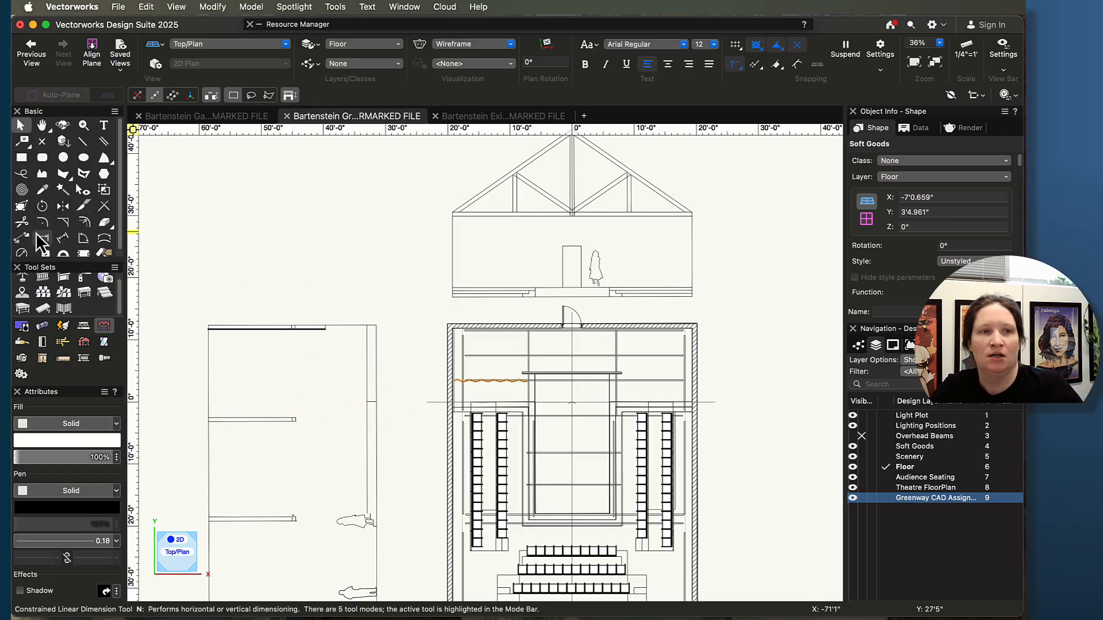
pyautogui.click(452, 217)
pyautogui.click(453, 287)
pyautogui.click(416, 253)
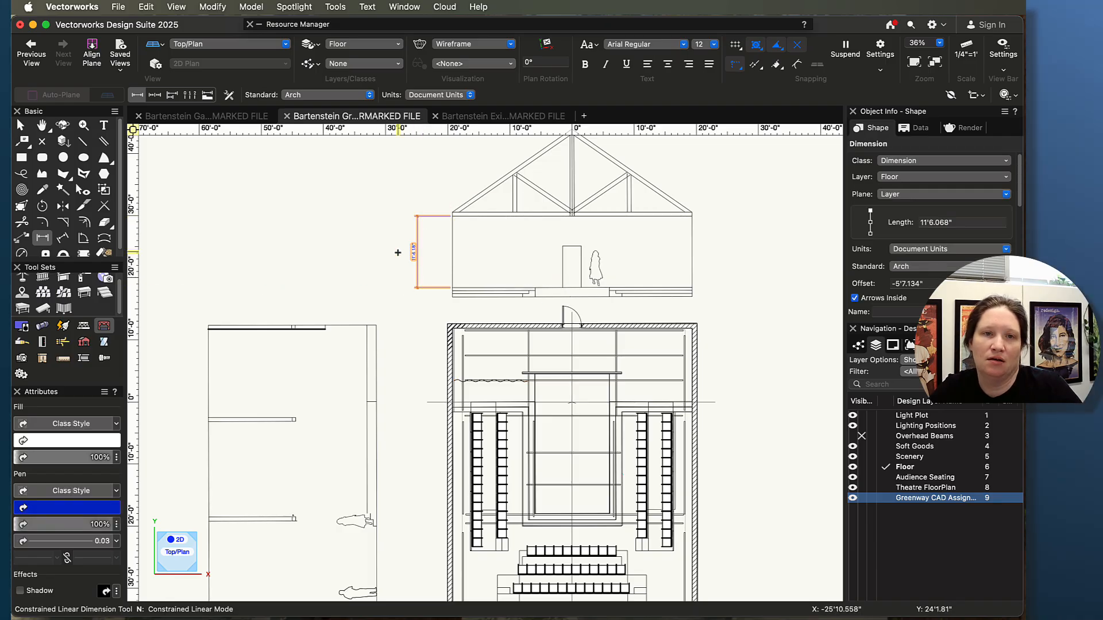
pyautogui.scroll(5, 397, 253)
pyautogui.scroll(-5, 561, 316)
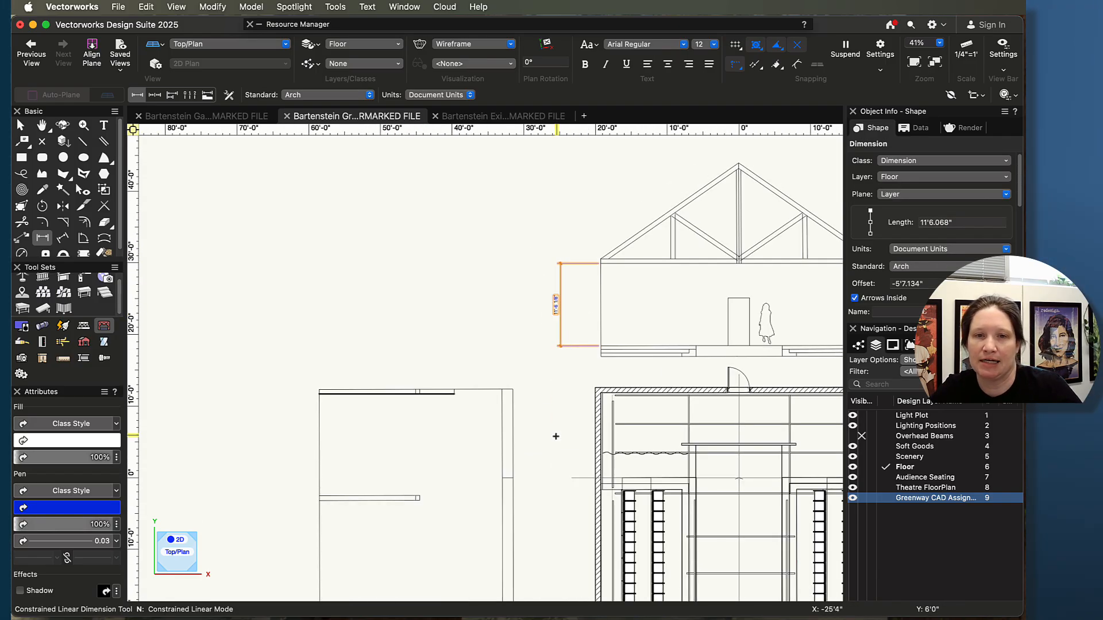
pyautogui.moveTo(643, 471); pyautogui.dragTo(558, 423, button='middle')
pyautogui.press('x')
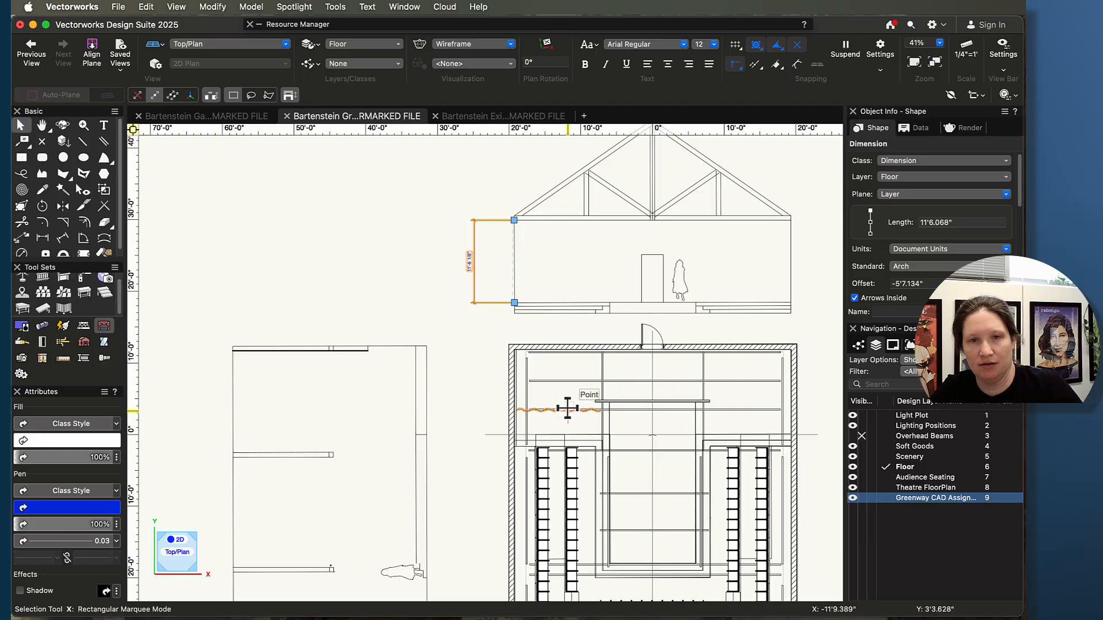
pyautogui.click(535, 328)
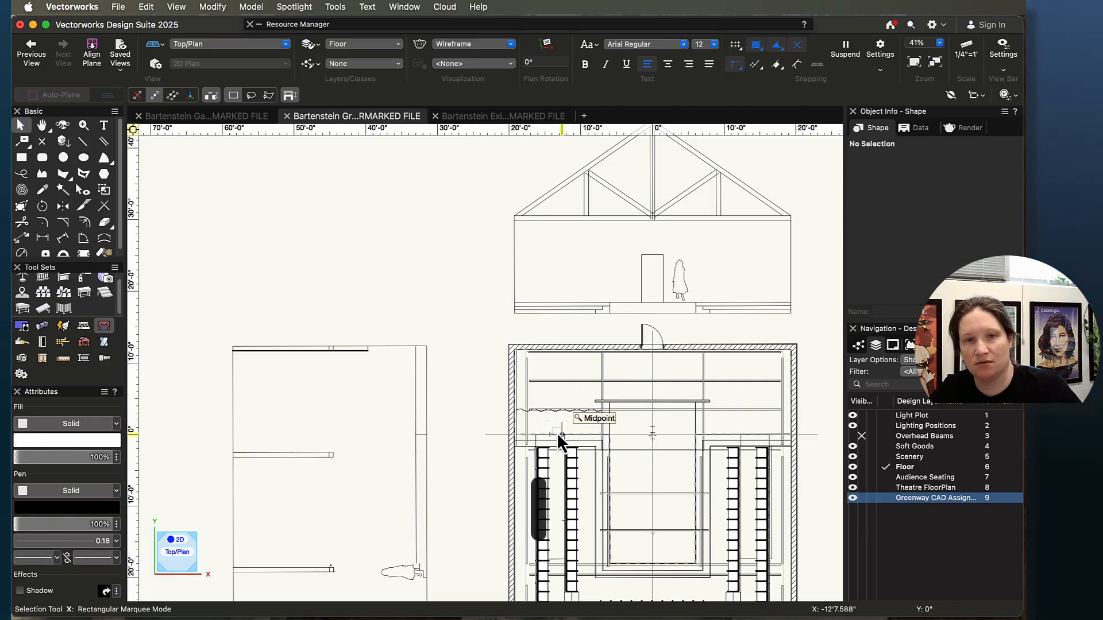
# Set the soft goods curtain's height to 11'6".
pyautogui.click(552, 411)
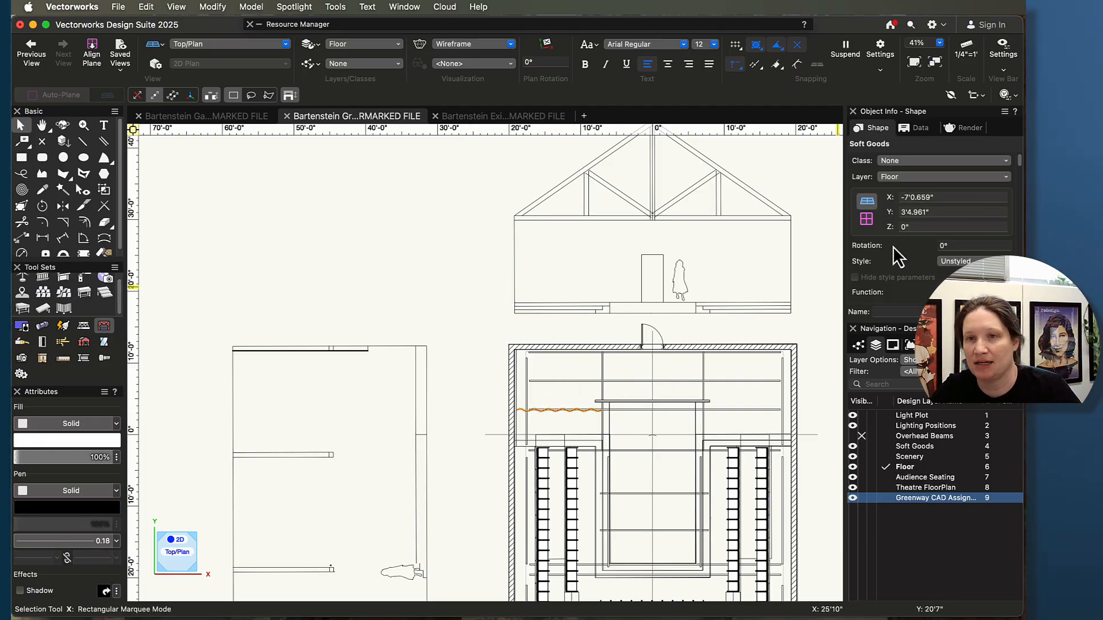
pyautogui.scroll(-3, 897, 249)
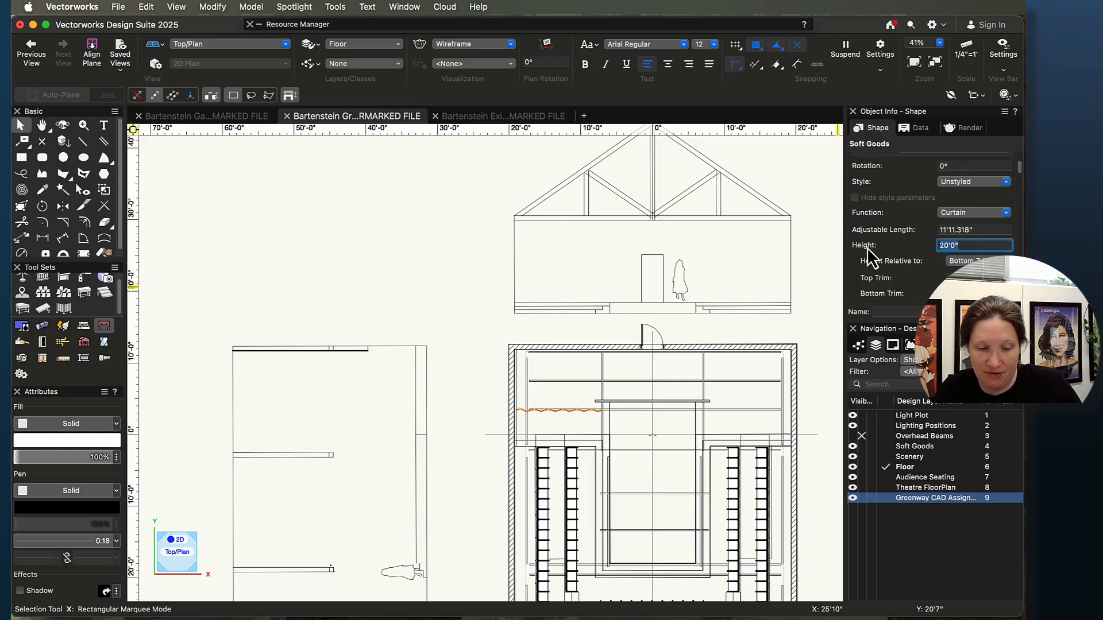
pyautogui.write('11\'6"')
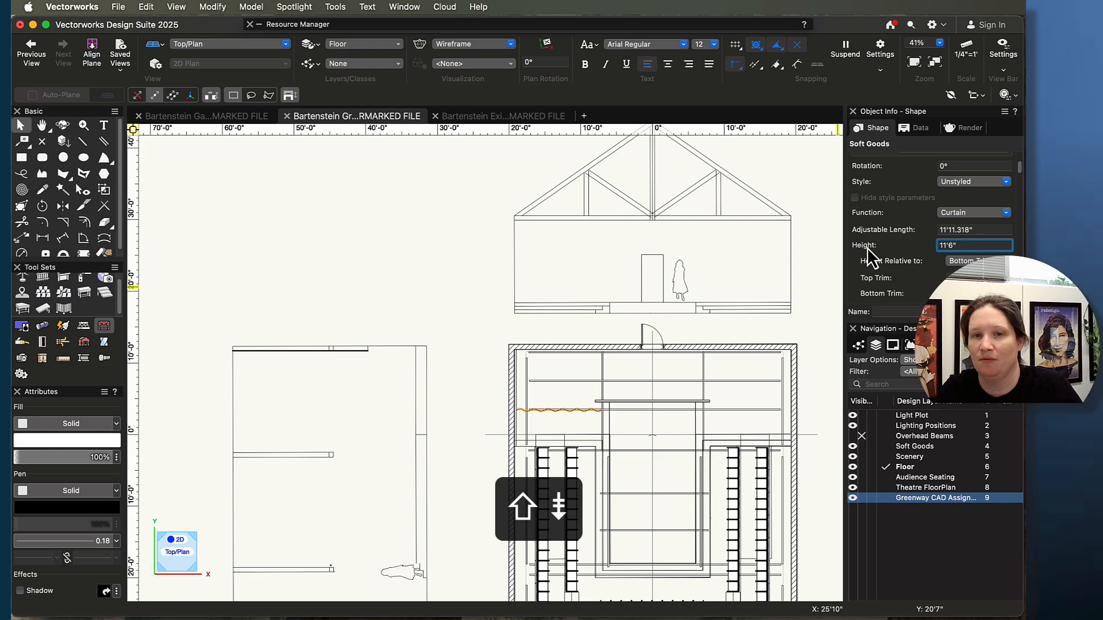
pyautogui.press('Return')
# Check the shortened curtain against the flat and walls in 3D and return to Top/Plan.
pyautogui.scroll(2, 643, 440)
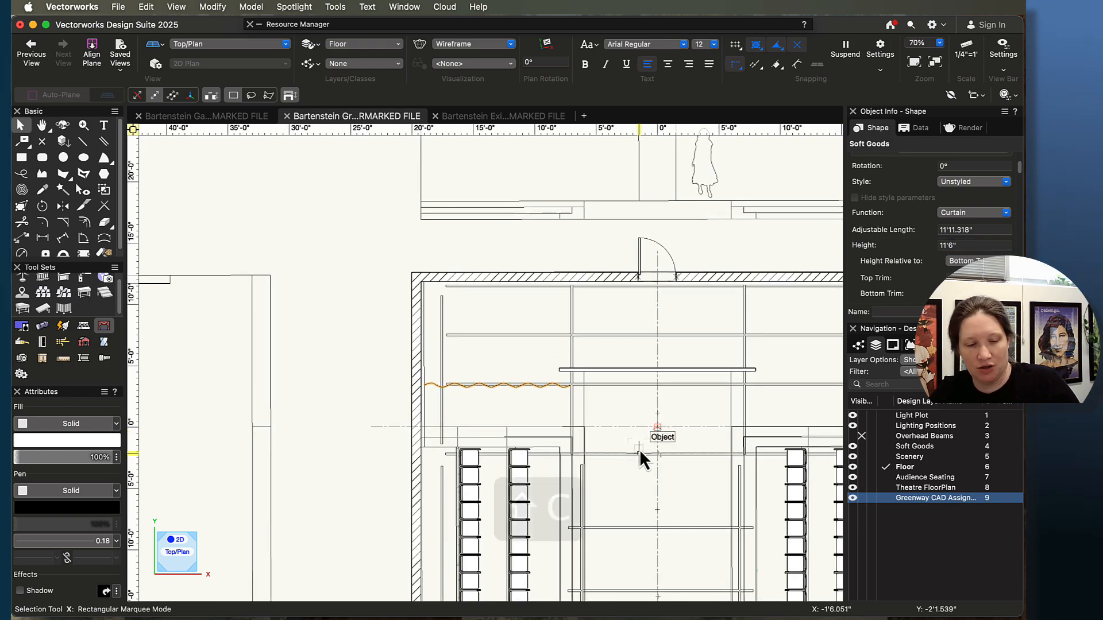
pyautogui.hotkey('shift', 'c')
pyautogui.press('Return')
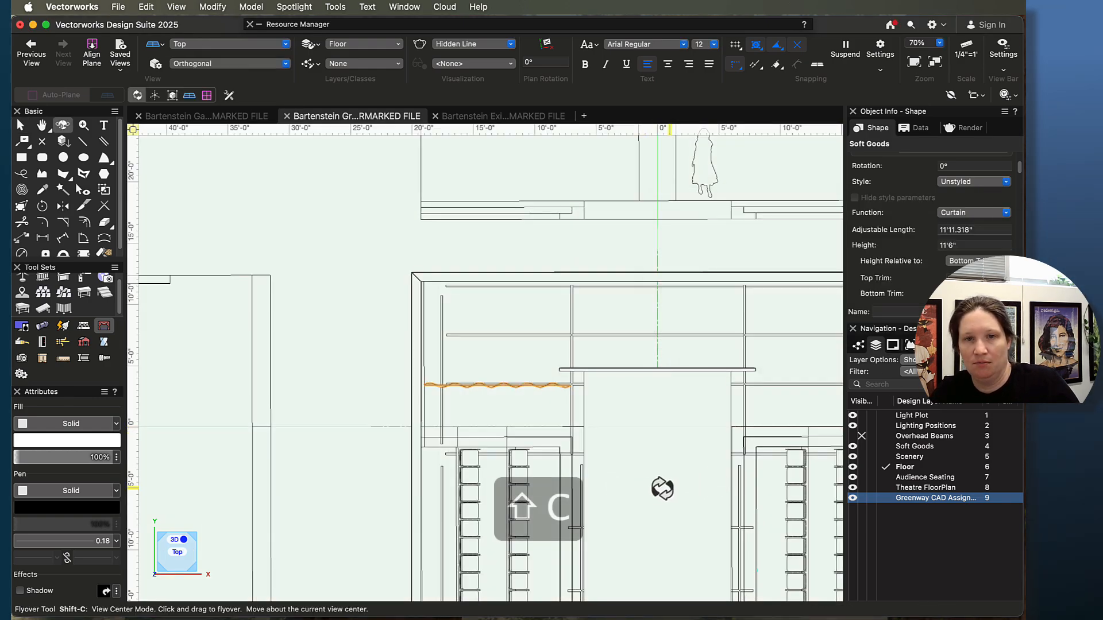
pyautogui.moveTo(659, 487); pyautogui.dragTo(632, 362)
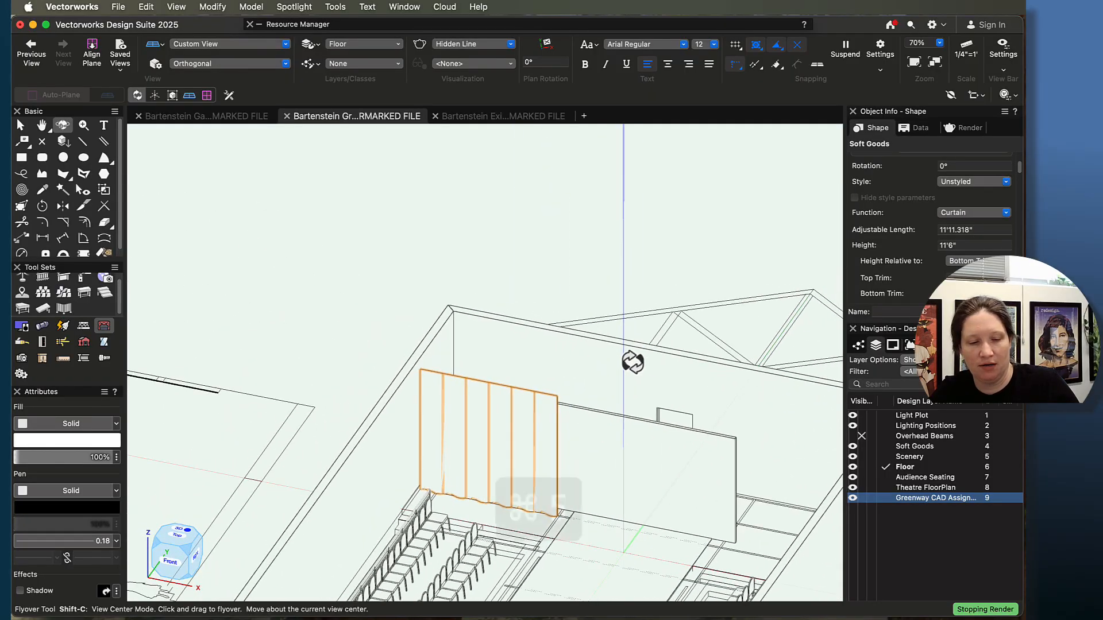
pyautogui.press('super+5')
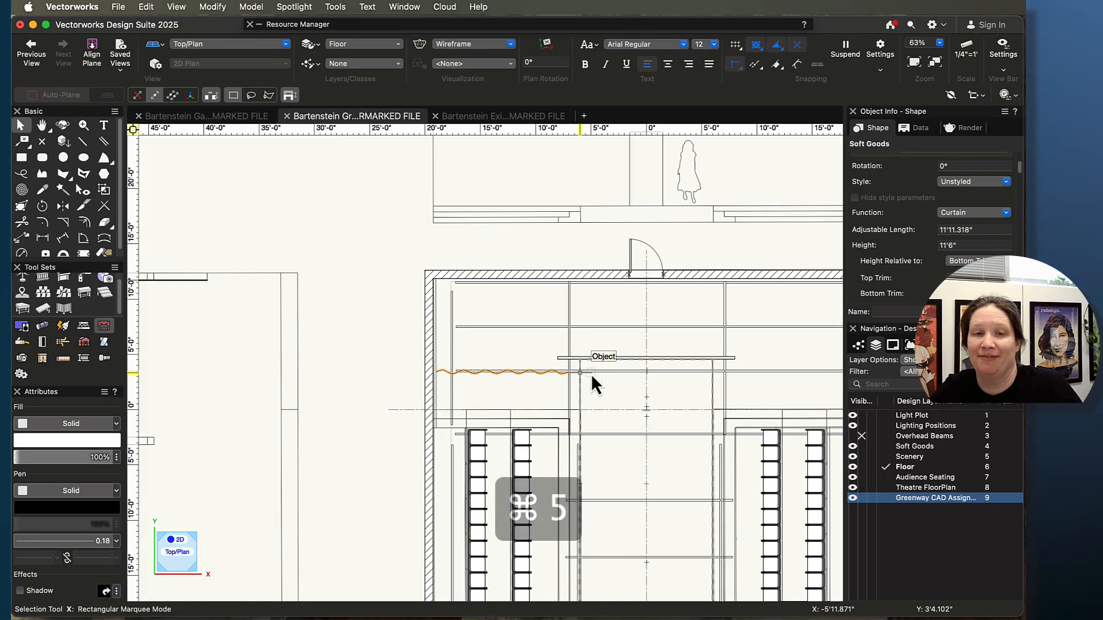
# Move the curtain about 2'6" downstage so it hangs just upstage of the side seating.
pyautogui.moveTo(775, 377); pyautogui.dragTo(697, 382)
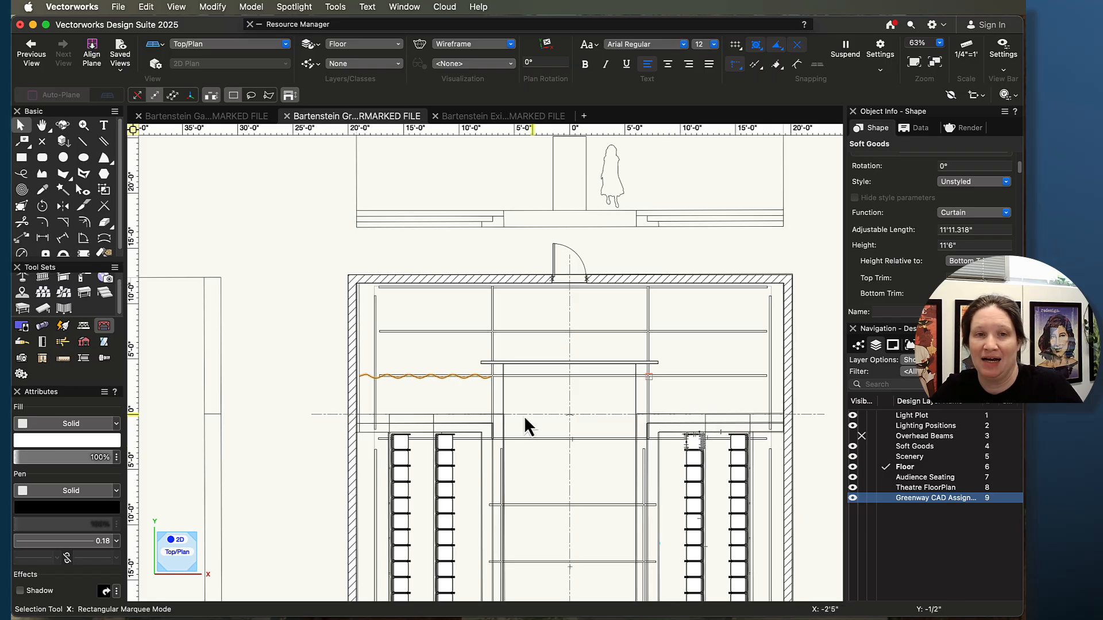
pyautogui.moveTo(432, 381); pyautogui.dragTo(431, 409)
pyautogui.scroll(3, 431, 406)
pyautogui.scroll(3, 431, 410)
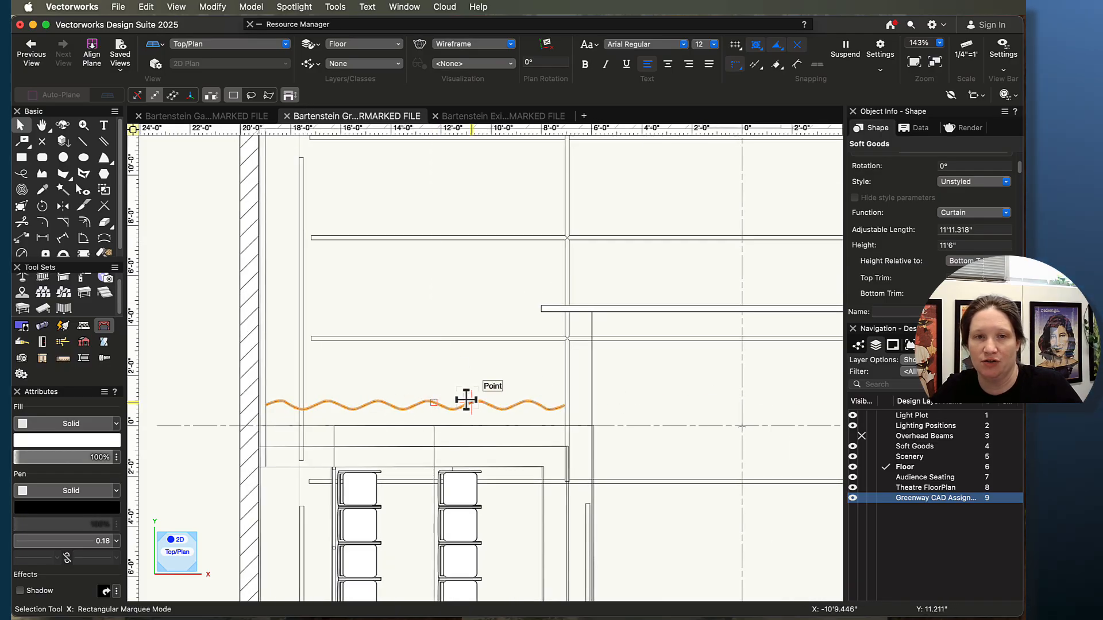
pyautogui.moveTo(464, 405)
pyautogui.mouseDown()
pyautogui.moveTo(472, 414)
pyautogui.moveTo(471, 404)
pyautogui.mouseUp()
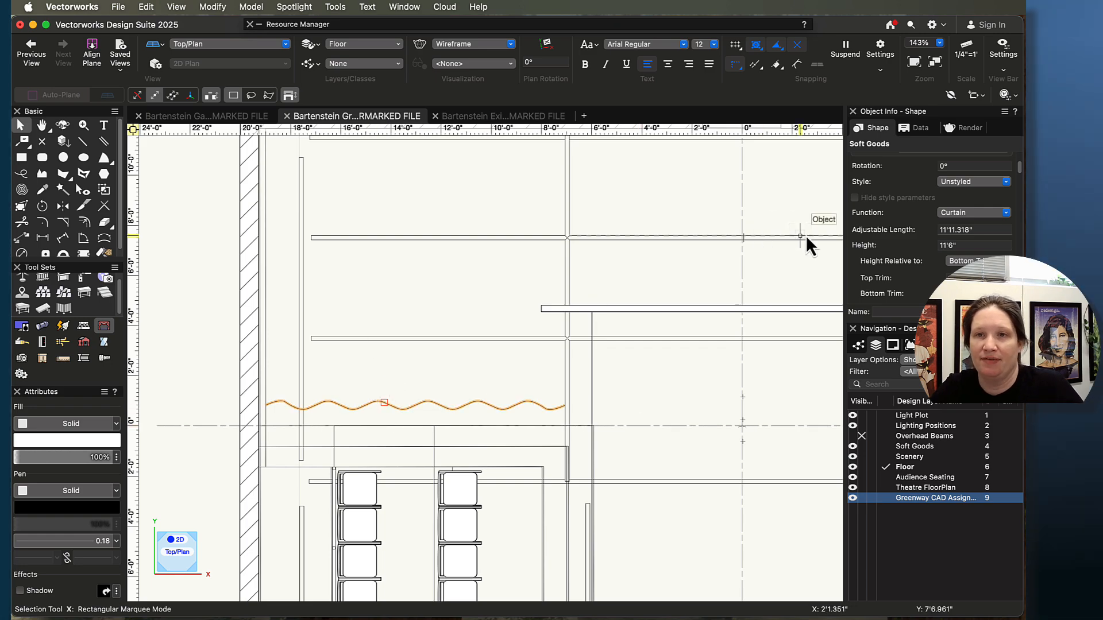
# Add a pipe support to the soft goods curtain, check it in a 3D view and return to Top/Plan.
pyautogui.scroll(-3, 909, 254)
pyautogui.scroll(-1, 913, 255)
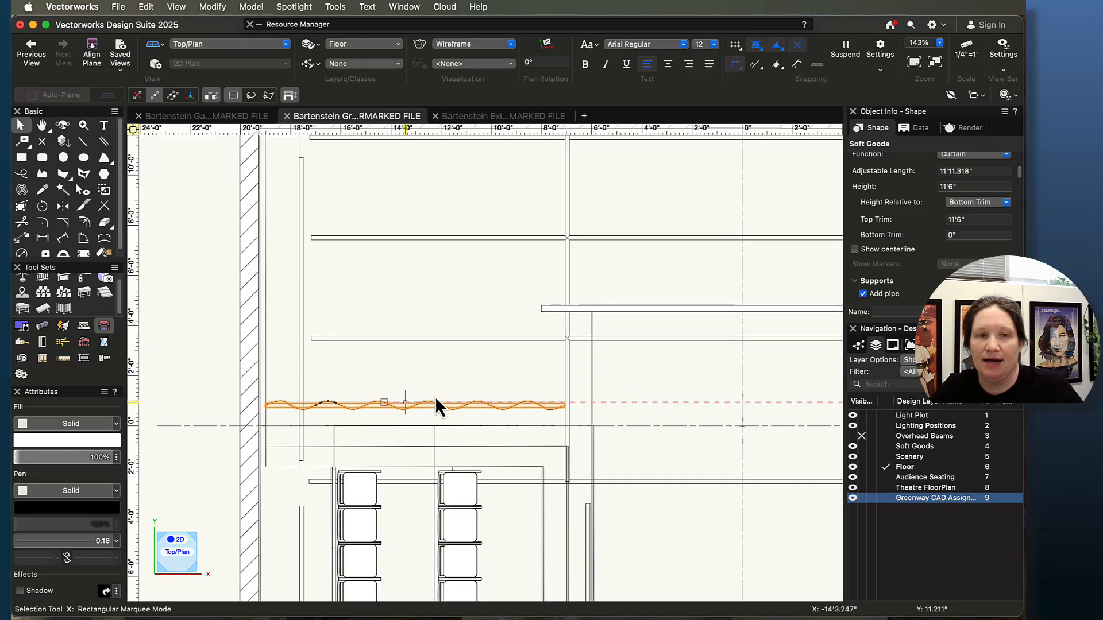
pyautogui.hotkey('shift', 'c')
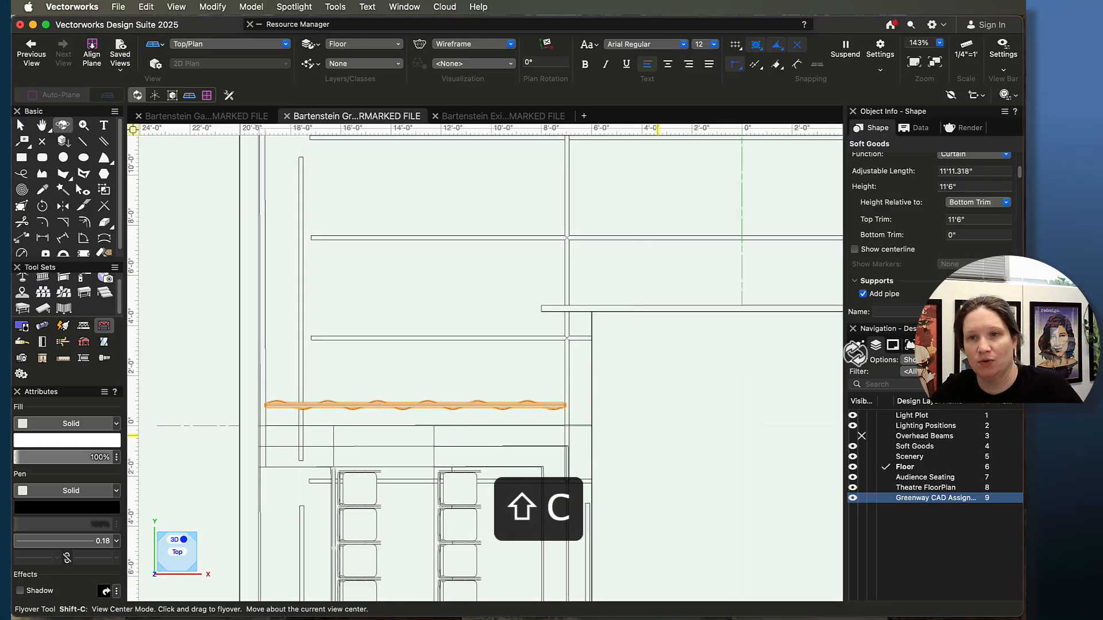
pyautogui.moveTo(679, 490); pyautogui.dragTo(527, 374)
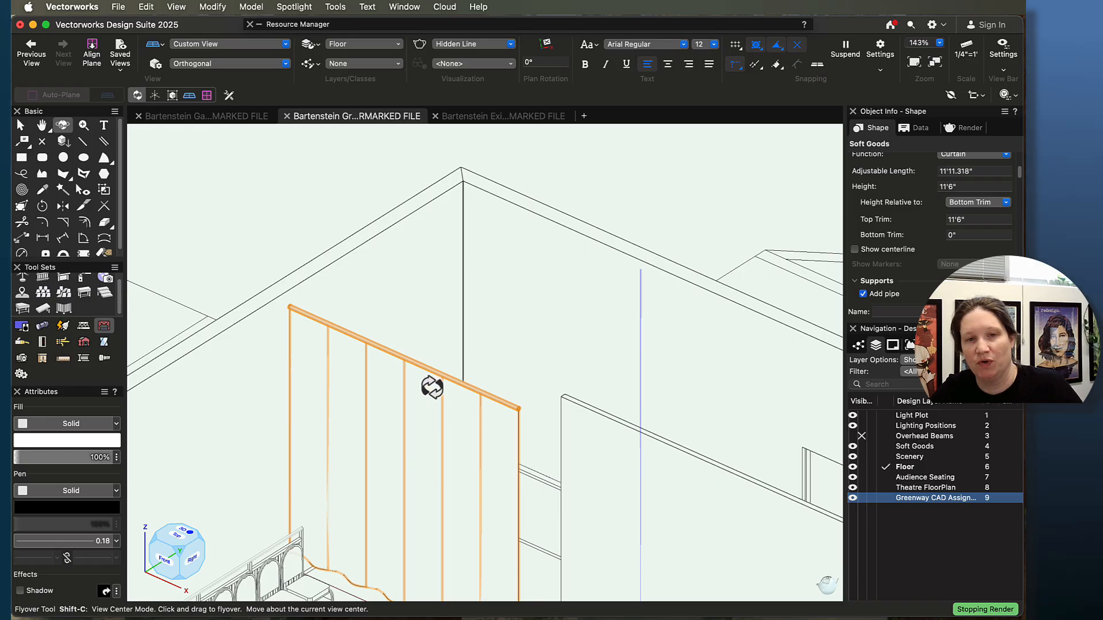
pyautogui.scroll(-5, 432, 388)
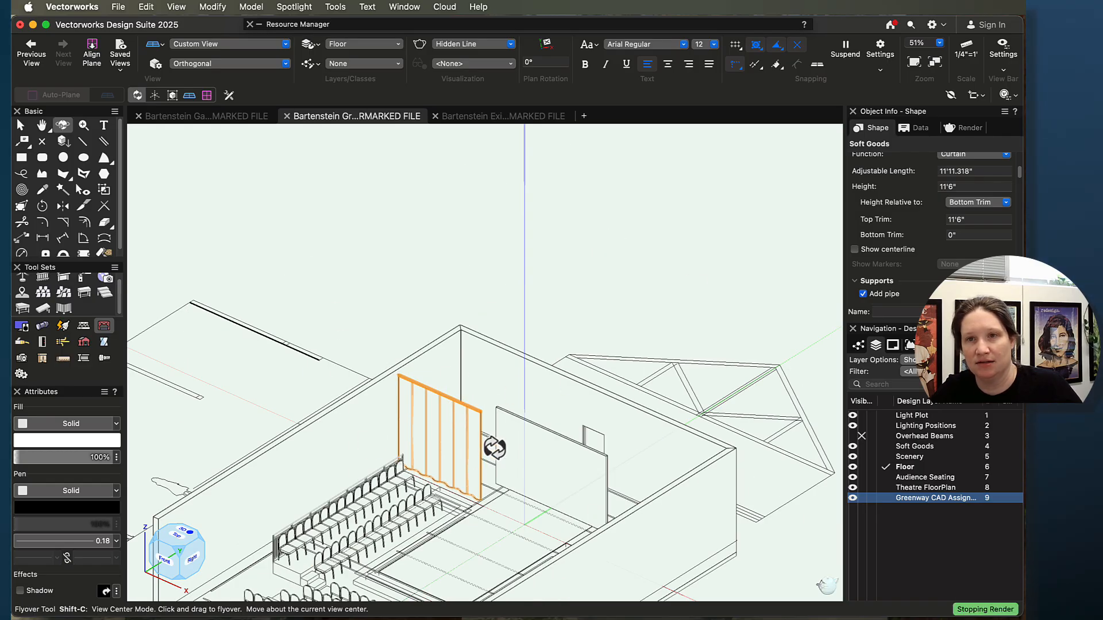
pyautogui.scroll(3, 450, 416)
pyautogui.press('super+5')
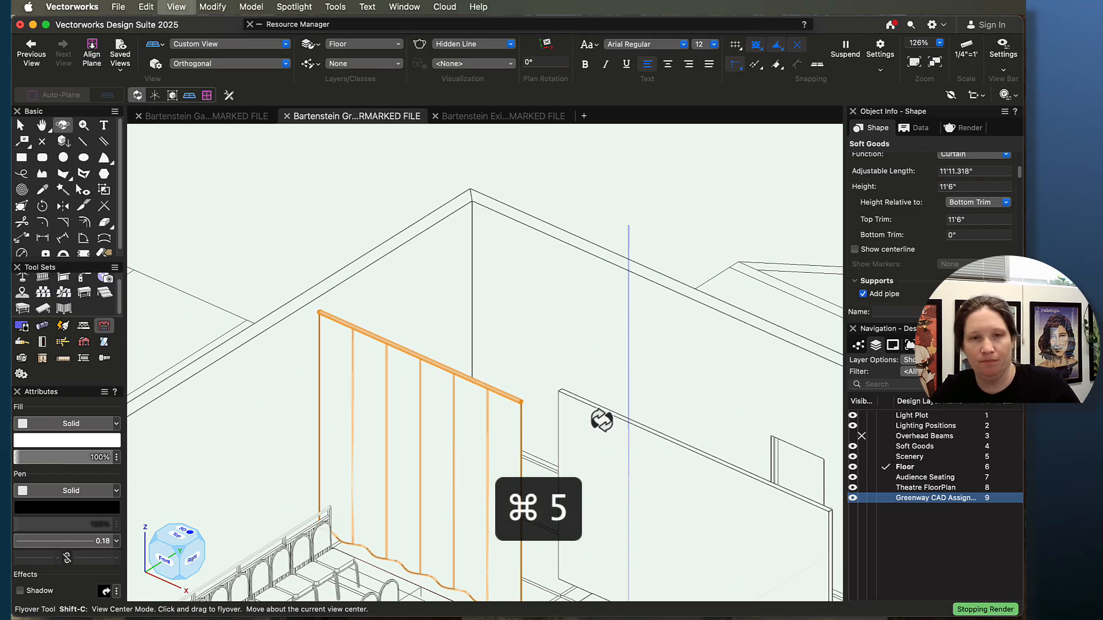
# Reassign the curtain to the Soft Goods design layer and make that layer active.
pyautogui.scroll(3, 929, 221)
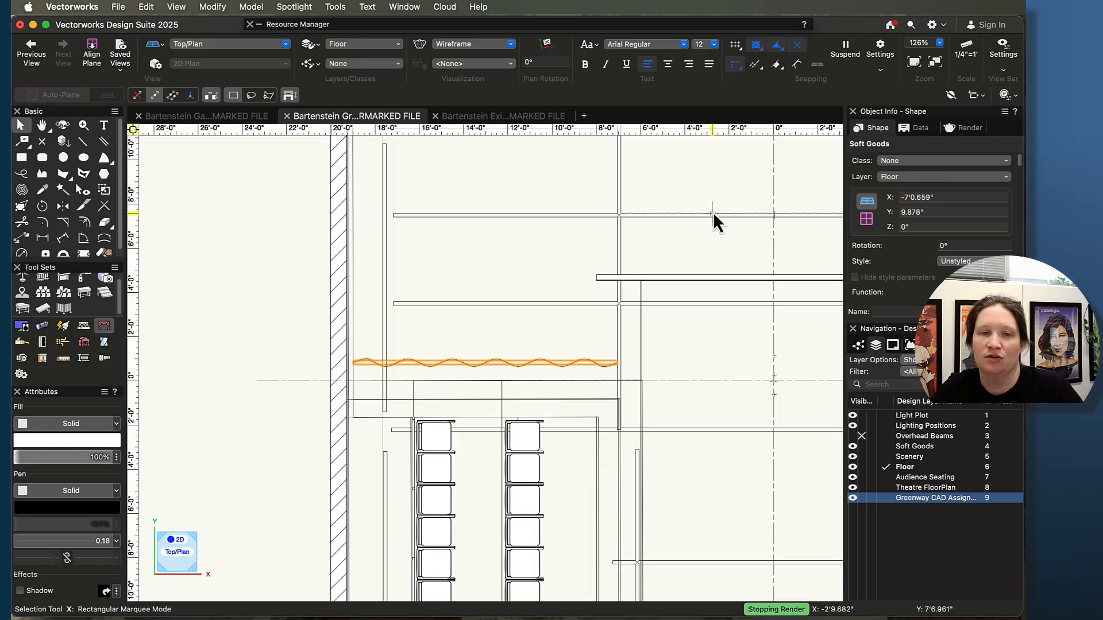
pyautogui.click(986, 175)
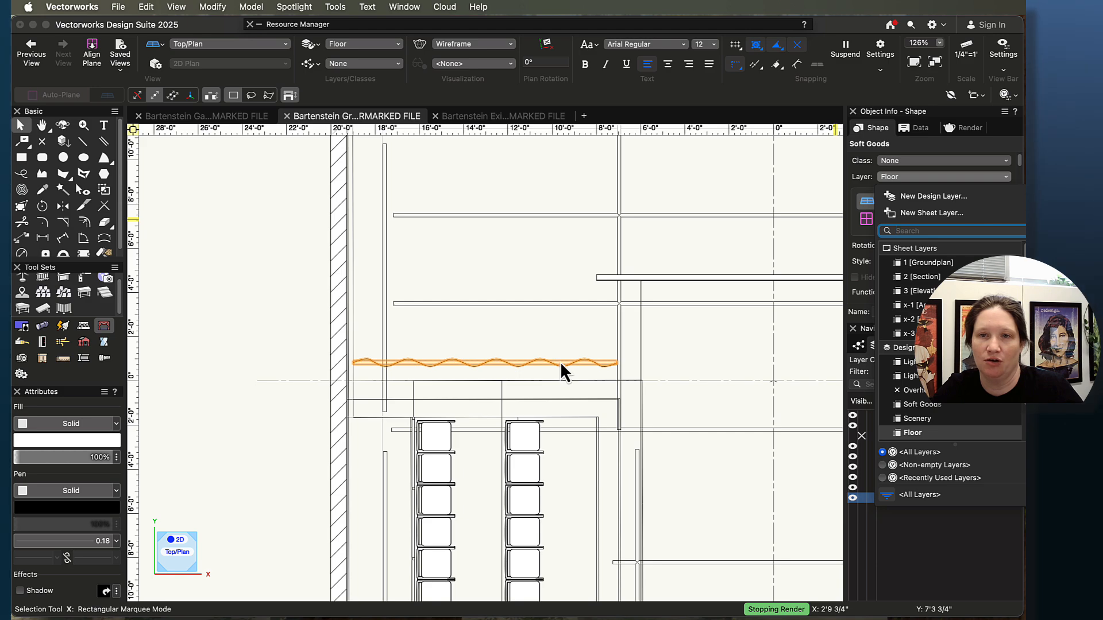
pyautogui.click(920, 404)
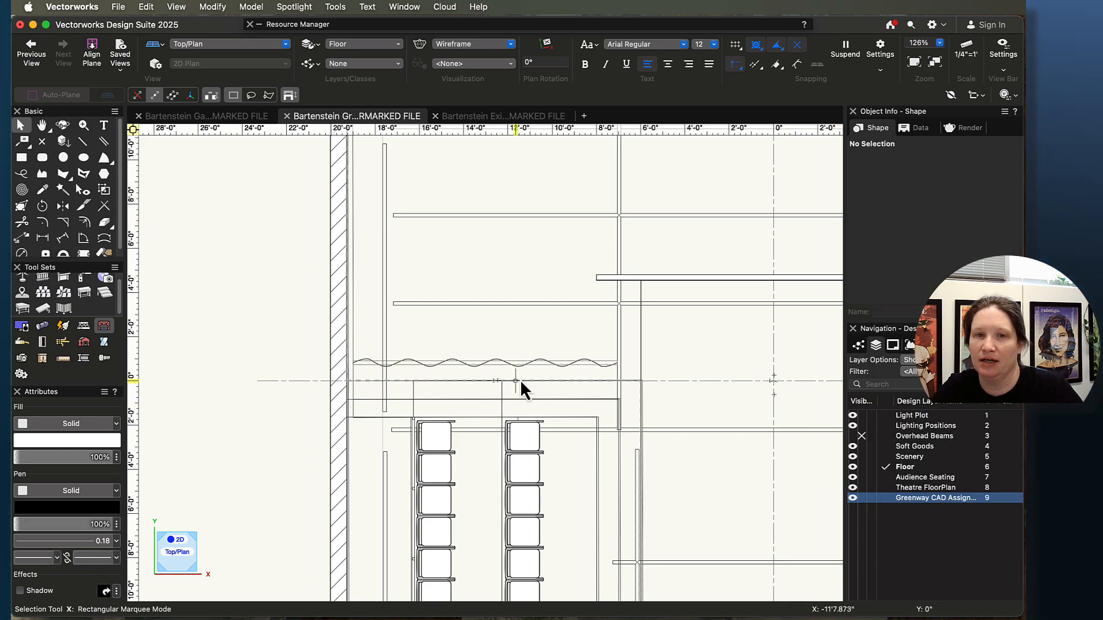
pyautogui.scroll(-3, 546, 369)
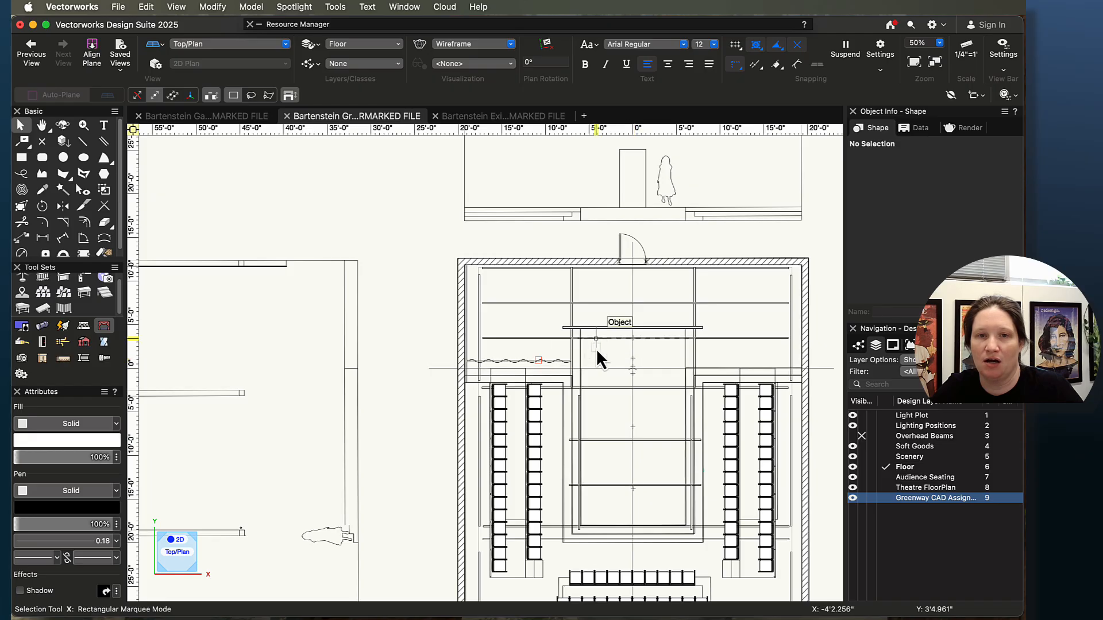
pyautogui.click(885, 447)
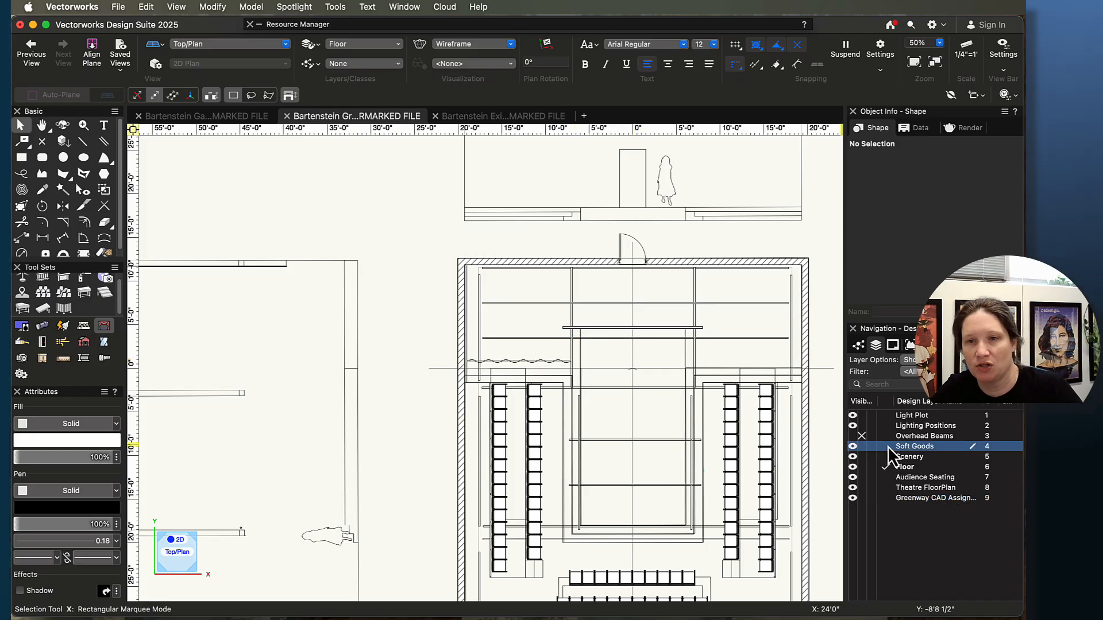
# Duplicate the curtain and place the copy on the opposite side of the stage, with its inner end at the raised floor's edge.
pyautogui.press('cmd+d')
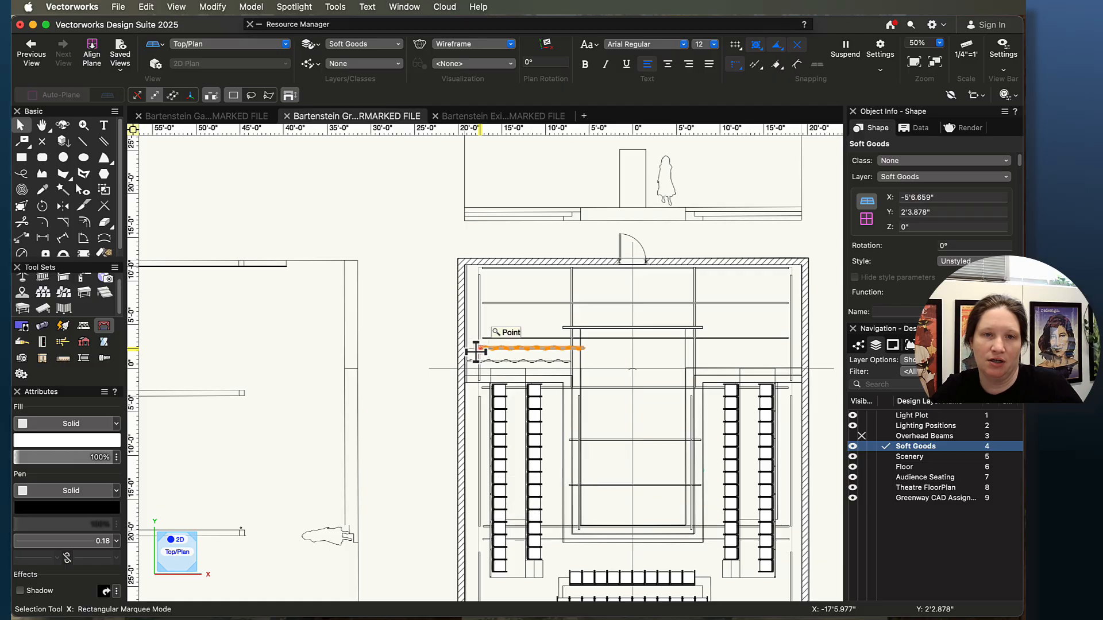
pyautogui.moveTo(481, 351); pyautogui.dragTo(688, 361)
pyautogui.scroll(4, 581, 368)
pyautogui.scroll(-3, 722, 365)
pyautogui.scroll(3, 690, 361)
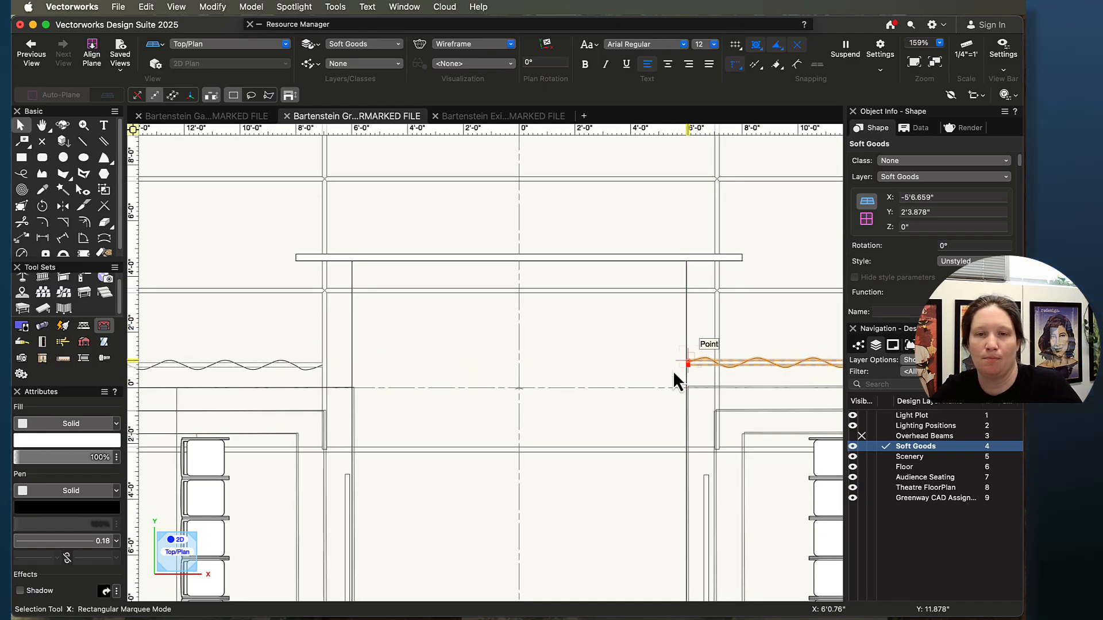
pyautogui.scroll(-4, 587, 374)
pyautogui.scroll(2, 733, 371)
pyautogui.scroll(3, 733, 371)
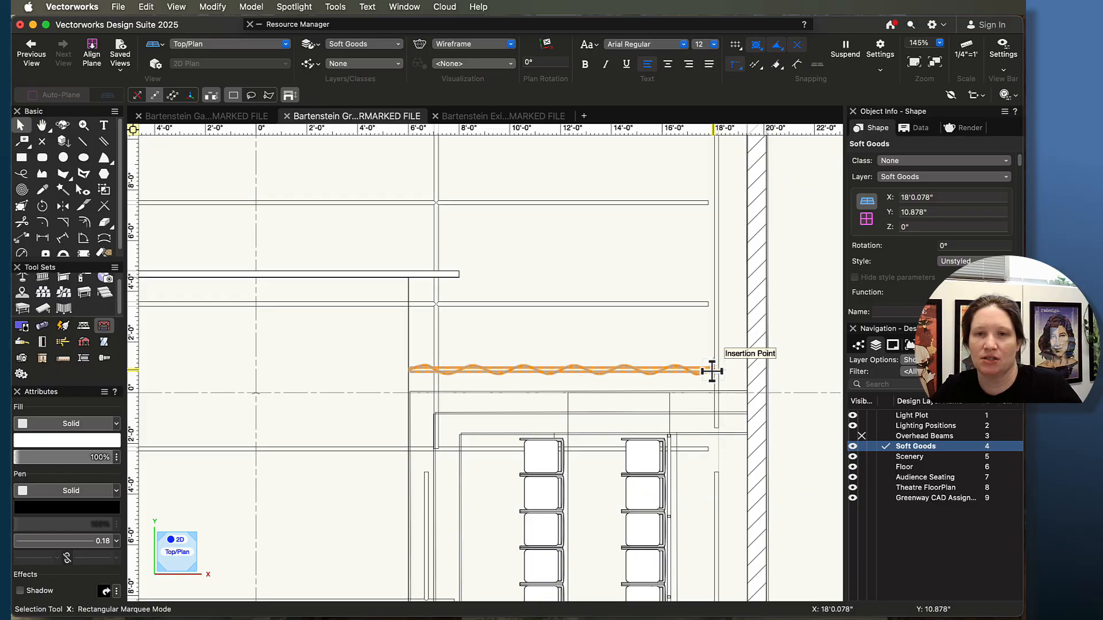
# Review the plan with both curtains and the seating in view, and save the drawing.
pyautogui.scroll(-4, 569, 368)
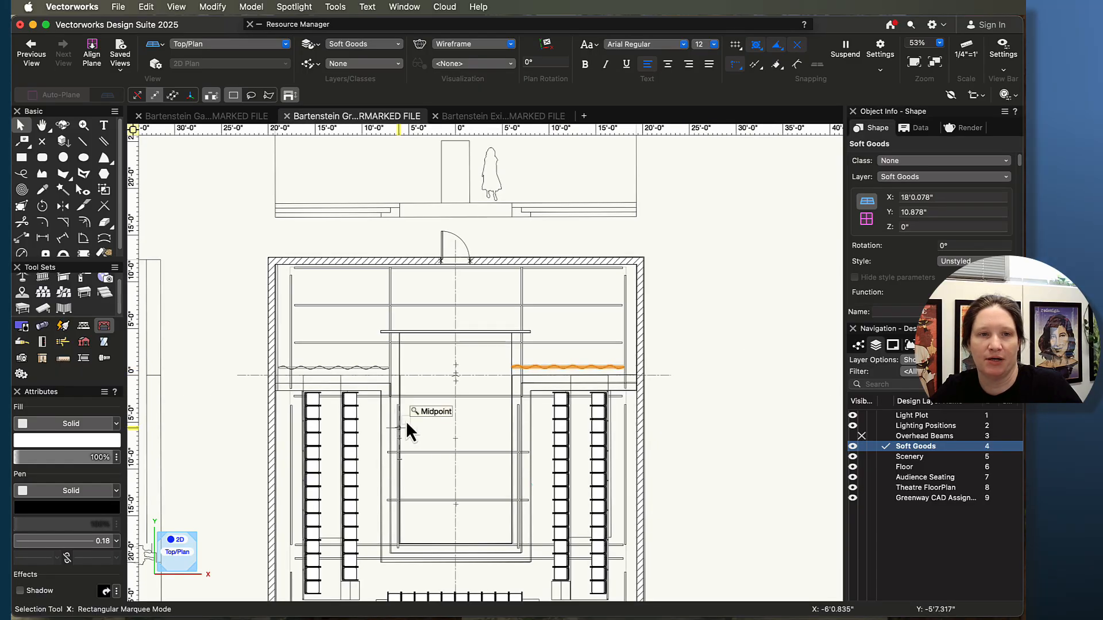
pyautogui.moveTo(493, 412); pyautogui.dragTo(620, 423, button='middle')
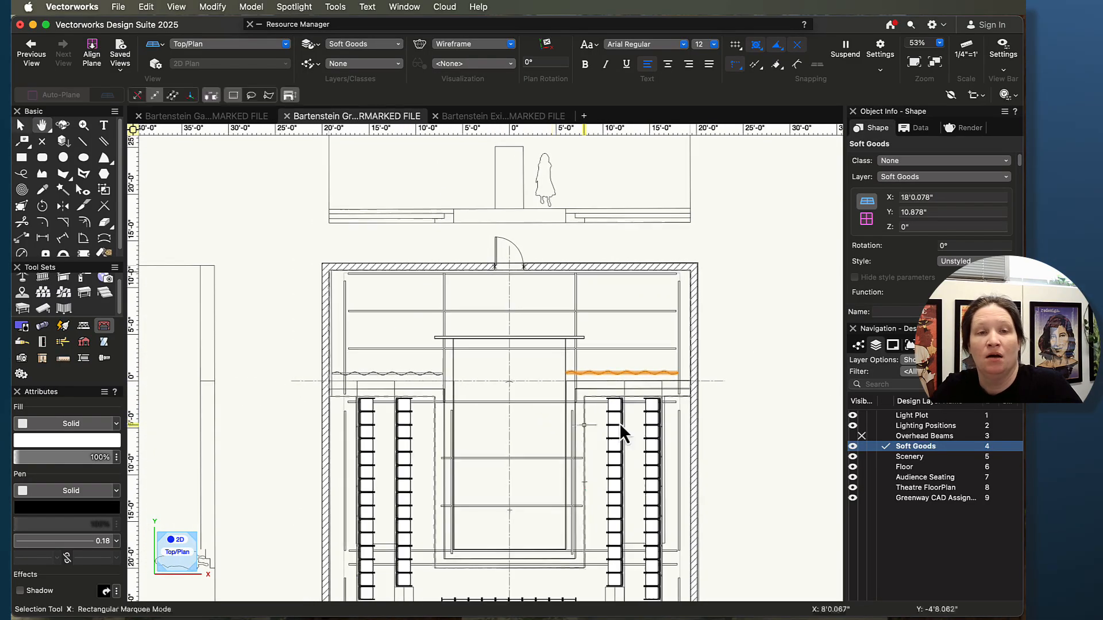
pyautogui.moveTo(747, 496)
pyautogui.mouseDown(button='middle')
pyautogui.moveTo(721, 345)
pyautogui.moveTo(763, 364)
pyautogui.mouseUp(button='middle')
pyautogui.scroll(-1, 764, 365)
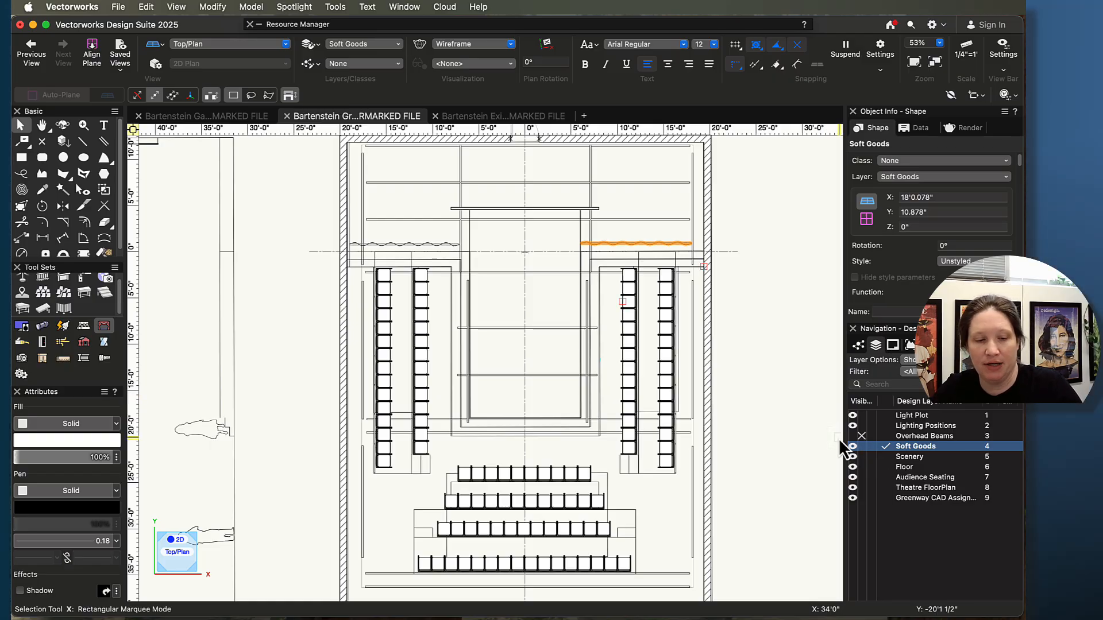
pyautogui.press('super+s')
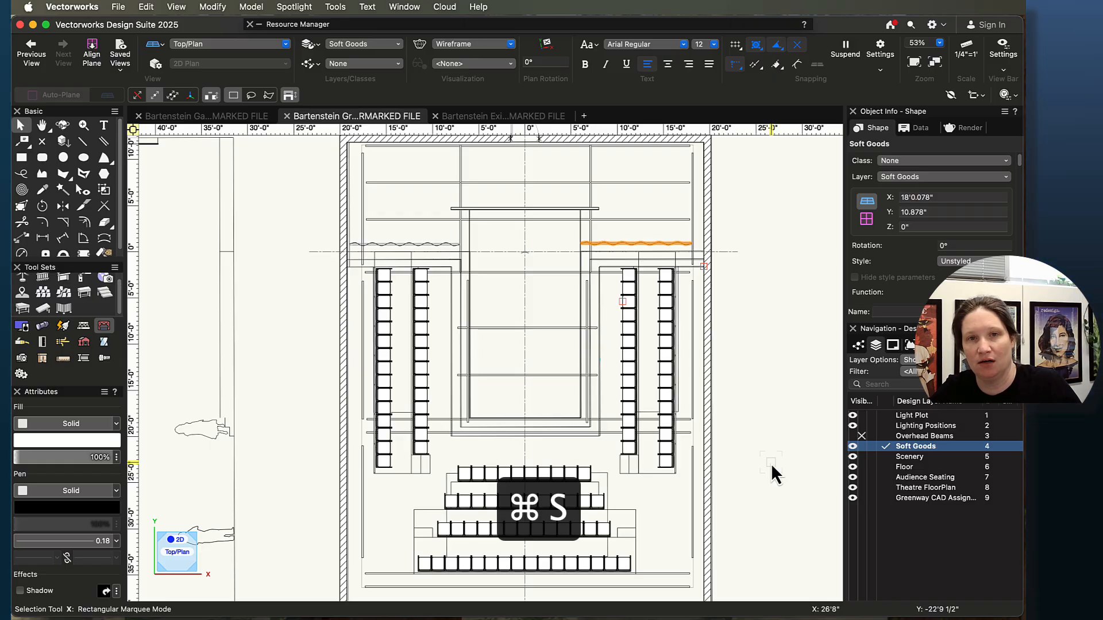